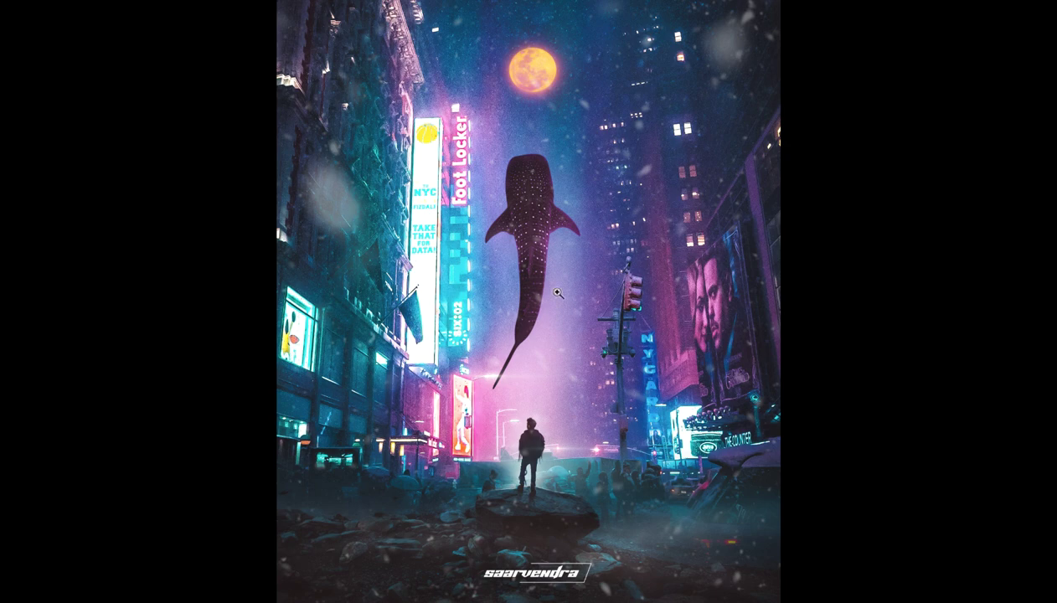
- Zoom in on the whale shark and pan down to the lit figure on the rock
{"action": "left_click_drag", "start_coordinate": [558, 293], "coordinate": [574, 308]}
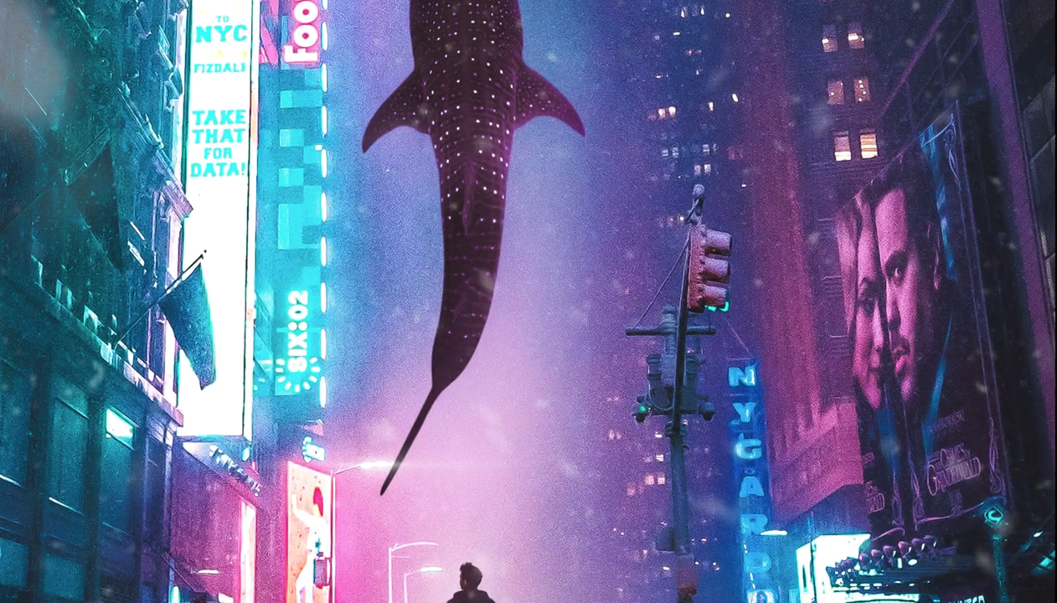
{"action": "left_click_drag", "start_coordinate": [598, 555], "coordinate": [658, 299]}
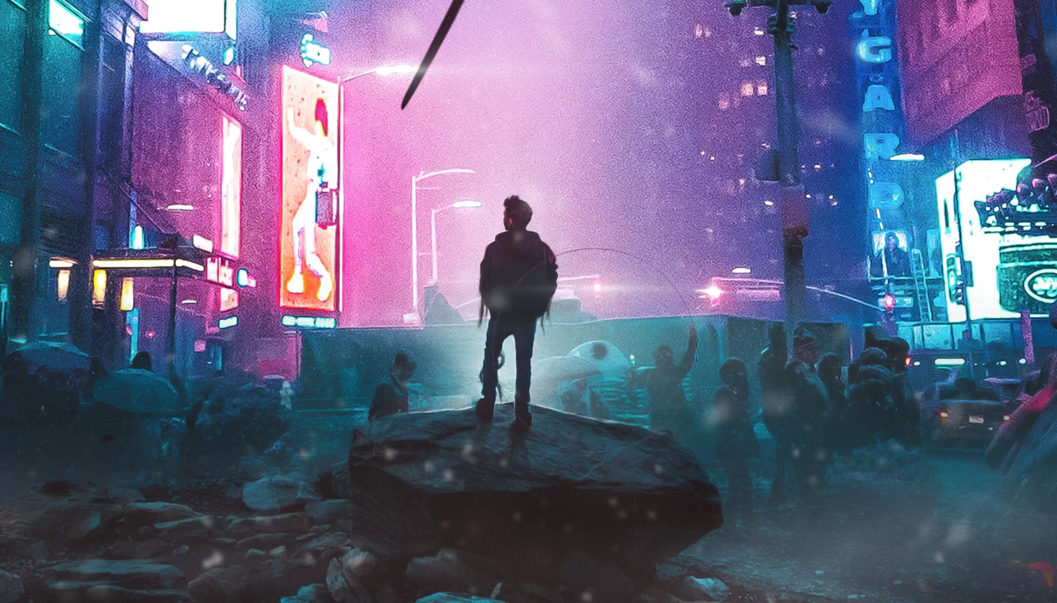
{"action": "left_click_drag", "start_coordinate": [766, 335], "coordinate": [659, 356]}
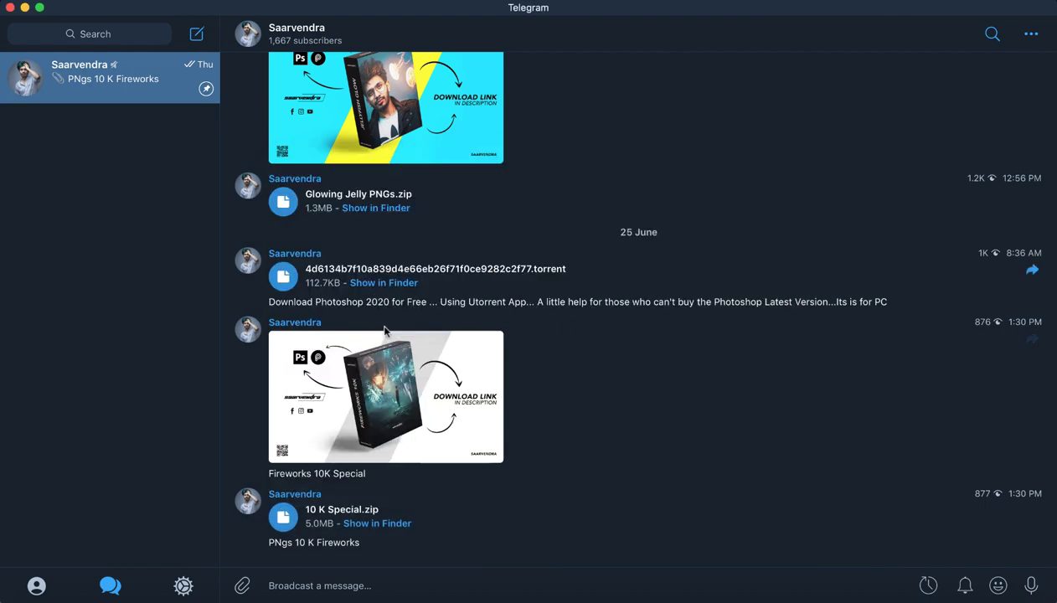
{"action": "scroll", "coordinate": [543, 318], "scroll_direction": "up", "scroll_amount": 10}
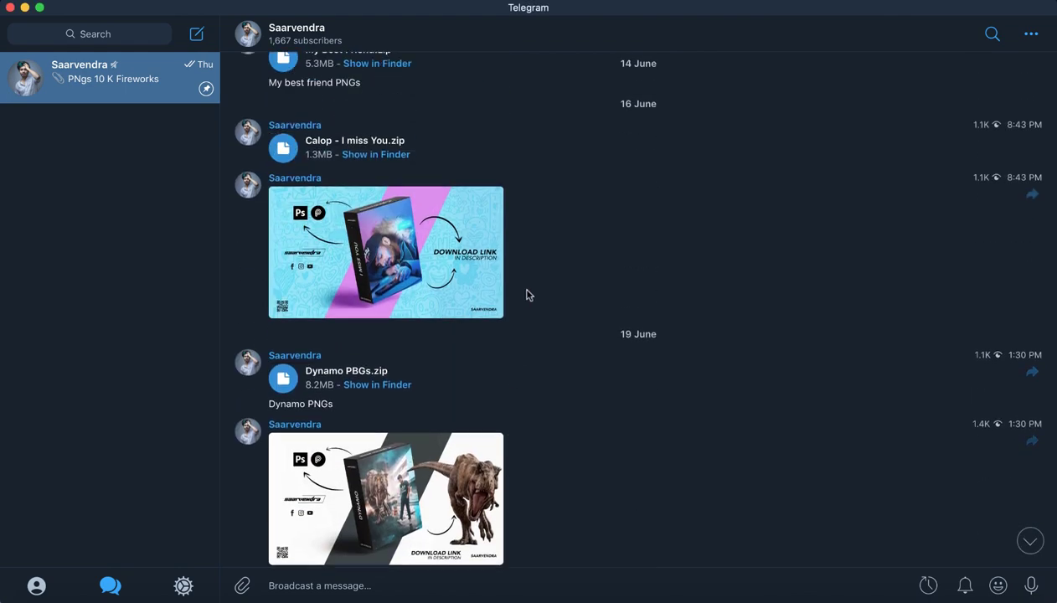
{"action": "scroll", "coordinate": [528, 295], "scroll_direction": "up", "scroll_amount": 5}
{"action": "scroll", "coordinate": [528, 295], "scroll_direction": "up", "scroll_amount": 2}
{"action": "scroll", "coordinate": [536, 259], "scroll_direction": "up", "scroll_amount": 3}
{"action": "scroll", "coordinate": [543, 252], "scroll_direction": "up", "scroll_amount": 4}
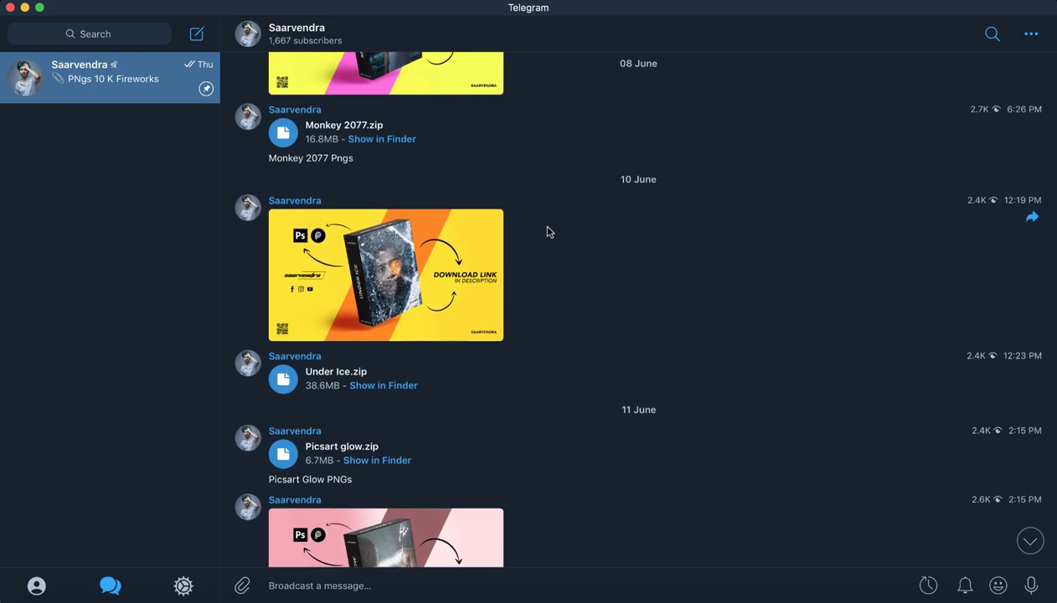
{"action": "scroll", "coordinate": [549, 232], "scroll_direction": "up", "scroll_amount": 5}
{"action": "scroll", "coordinate": [547, 232], "scroll_direction": "up", "scroll_amount": 5}
{"action": "scroll", "coordinate": [546, 232], "scroll_direction": "up", "scroll_amount": 5}
{"action": "scroll", "coordinate": [547, 232], "scroll_direction": "up", "scroll_amount": 5}
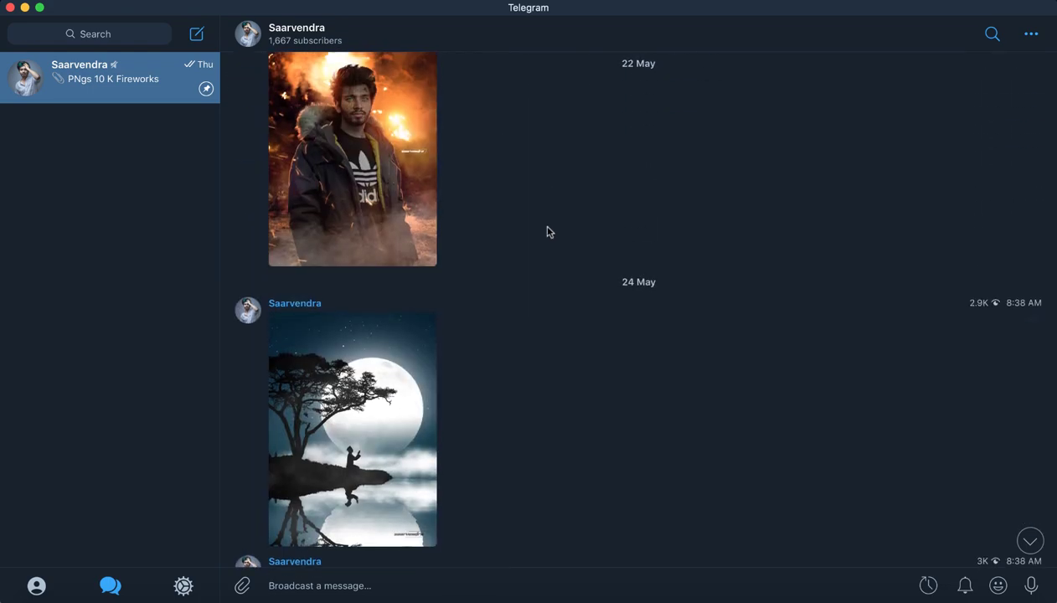
{"action": "scroll", "coordinate": [547, 232], "scroll_direction": "up", "scroll_amount": 5}
{"action": "scroll", "coordinate": [548, 232], "scroll_direction": "up", "scroll_amount": 5}
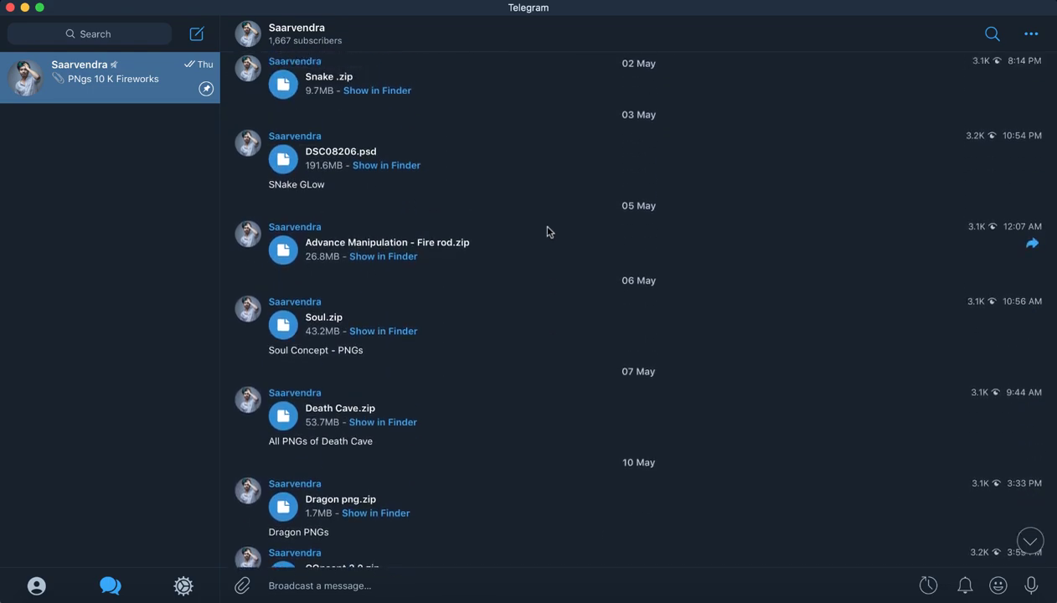
{"action": "scroll", "coordinate": [549, 232], "scroll_direction": "up", "scroll_amount": 5}
{"action": "scroll", "coordinate": [548, 232], "scroll_direction": "up", "scroll_amount": 2}
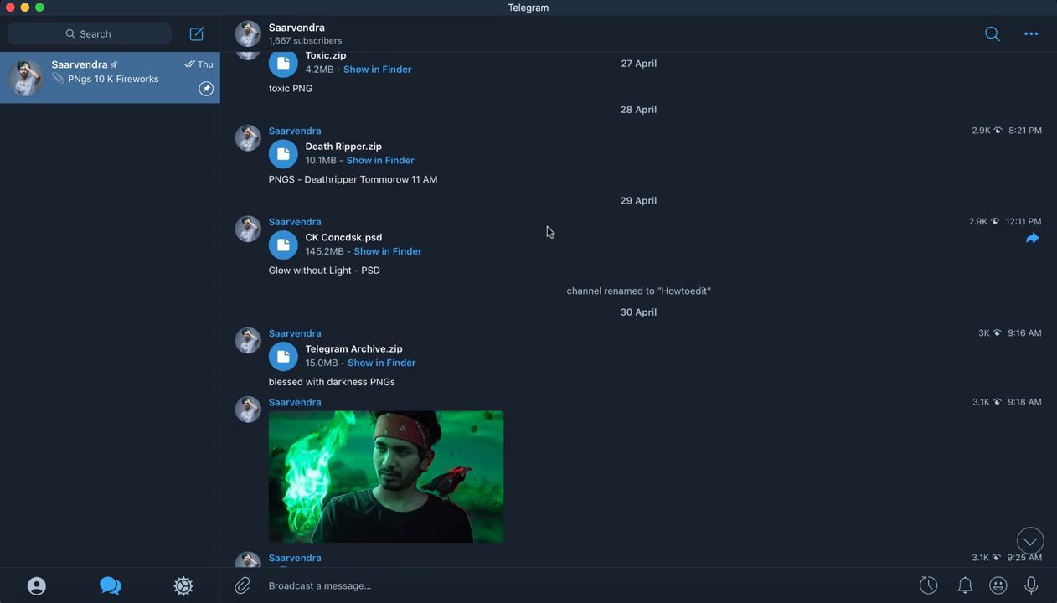
{"action": "mouse_move", "coordinate": [360, 148]}
{"action": "scroll", "coordinate": [351, 209], "scroll_direction": "up", "scroll_amount": 5}
{"action": "scroll", "coordinate": [519, 180], "scroll_direction": "up", "scroll_amount": 7}
{"action": "scroll", "coordinate": [590, 193], "scroll_direction": "up", "scroll_amount": 2}
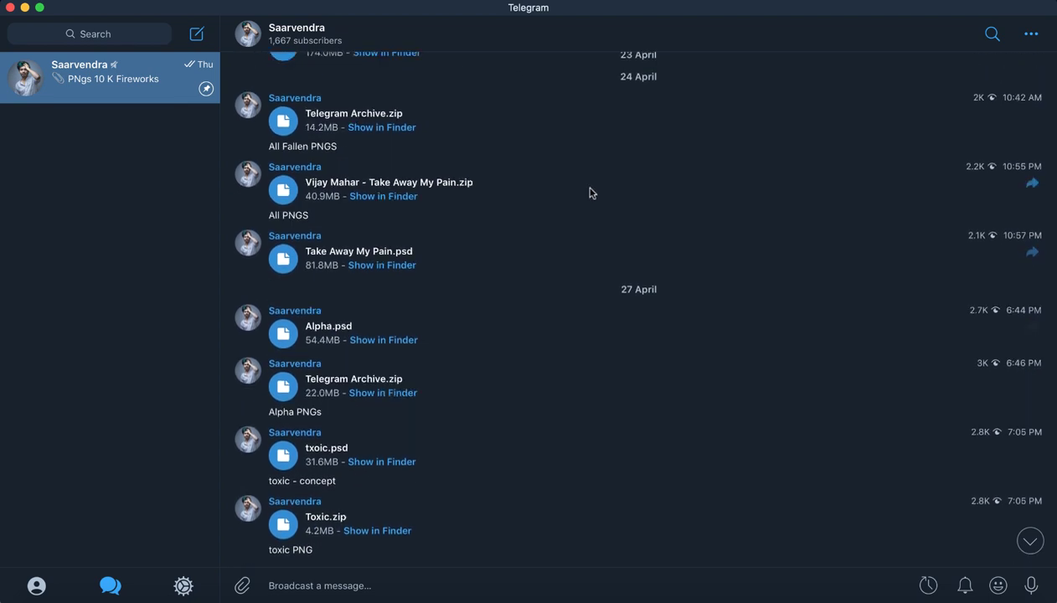
{"action": "scroll", "coordinate": [645, 87], "scroll_direction": "up", "scroll_amount": 8}
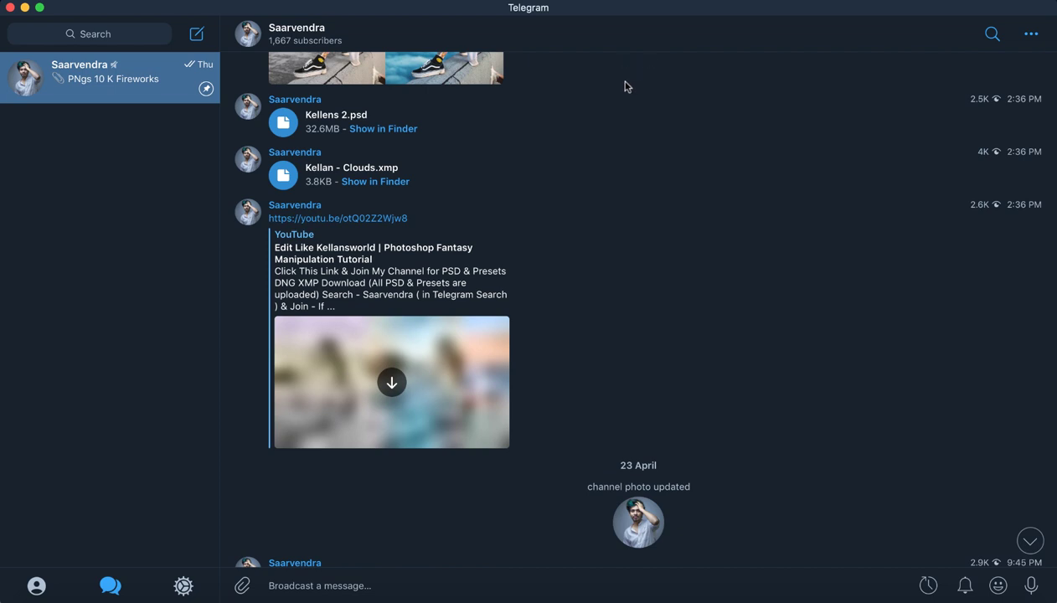
{"action": "scroll", "coordinate": [607, 109], "scroll_direction": "up", "scroll_amount": 2}
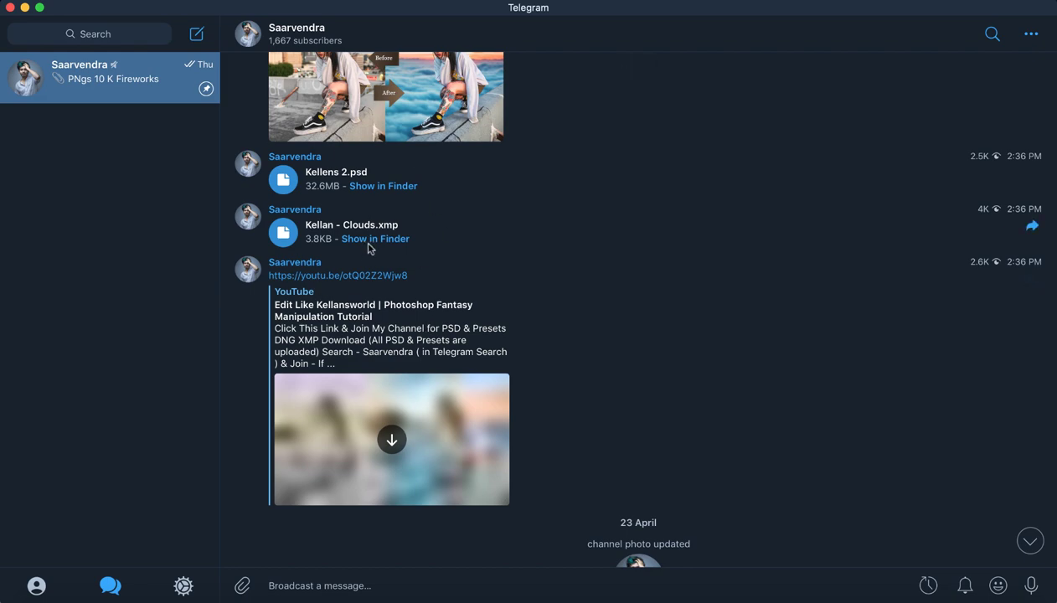
{"action": "scroll", "coordinate": [383, 261], "scroll_direction": "up", "scroll_amount": 10}
{"action": "scroll", "coordinate": [386, 260], "scroll_direction": "up", "scroll_amount": 10}
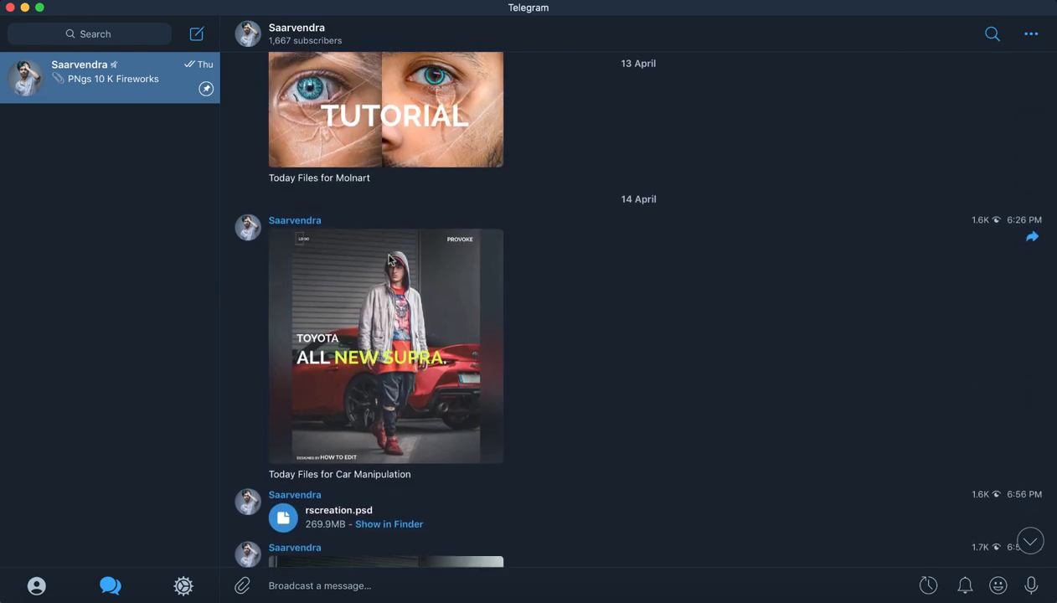
{"action": "scroll", "coordinate": [387, 258], "scroll_direction": "up", "scroll_amount": 5}
{"action": "scroll", "coordinate": [387, 258], "scroll_direction": "up", "scroll_amount": 10}
{"action": "scroll", "coordinate": [391, 279], "scroll_direction": "up", "scroll_amount": 3}
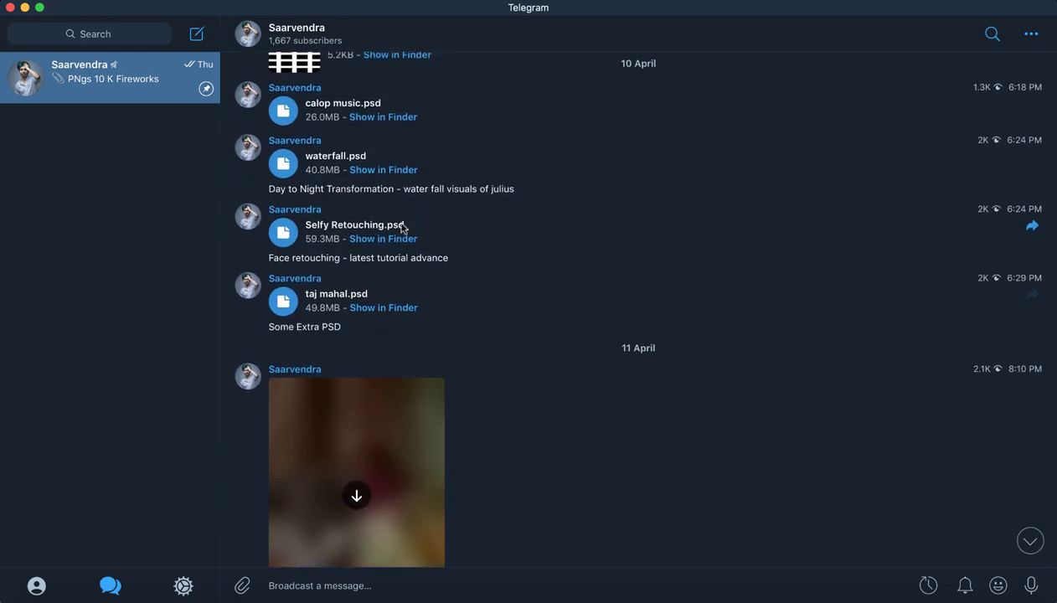
{"action": "scroll", "coordinate": [500, 216], "scroll_direction": "up", "scroll_amount": 5}
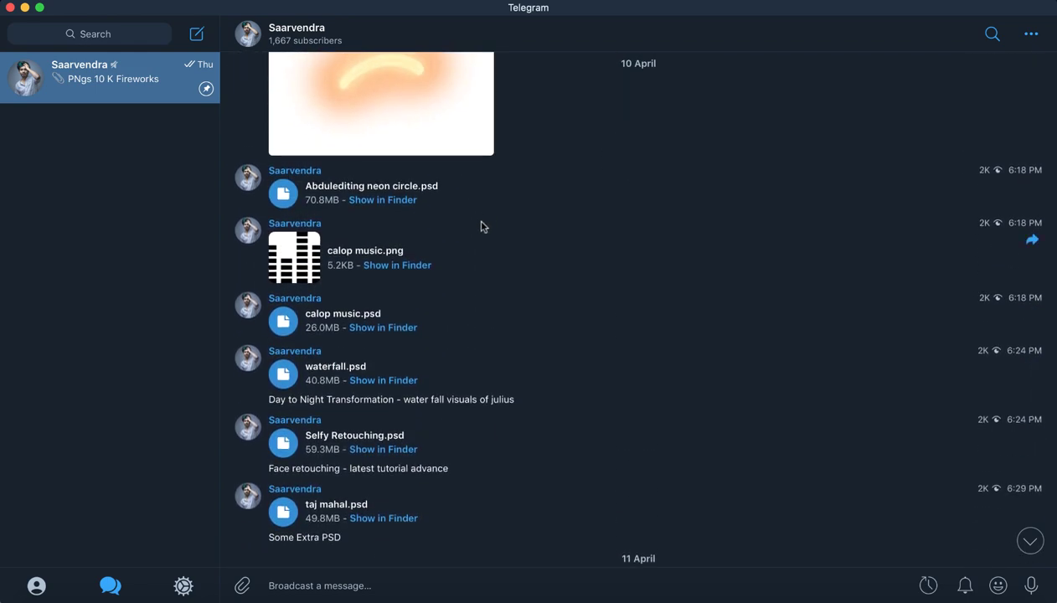
{"action": "scroll", "coordinate": [482, 222], "scroll_direction": "up", "scroll_amount": 2}
{"action": "scroll", "coordinate": [720, 233], "scroll_direction": "up", "scroll_amount": 5}
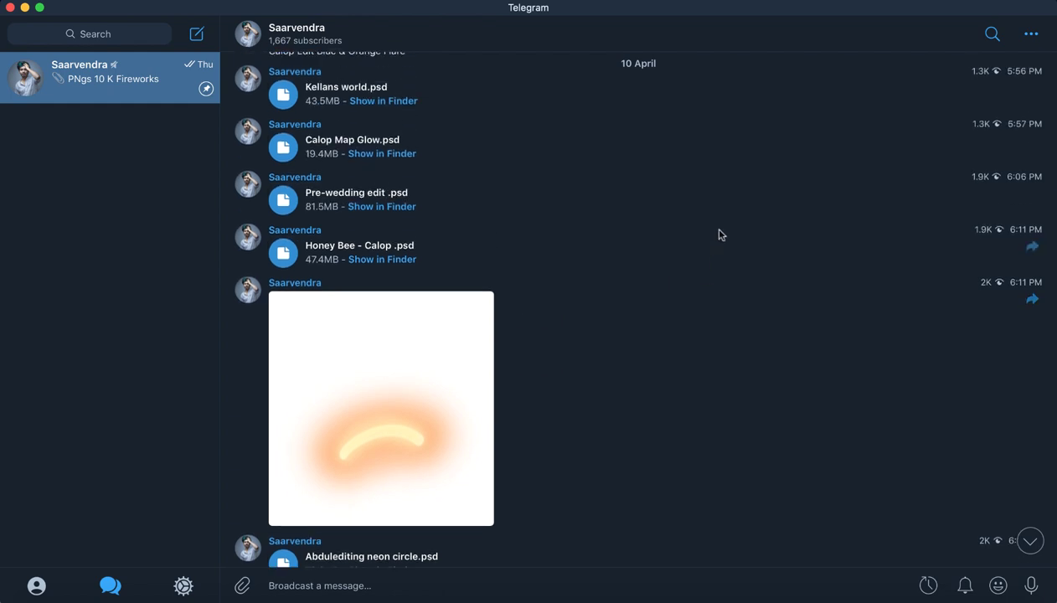
{"action": "scroll", "coordinate": [703, 243], "scroll_direction": "up", "scroll_amount": 3}
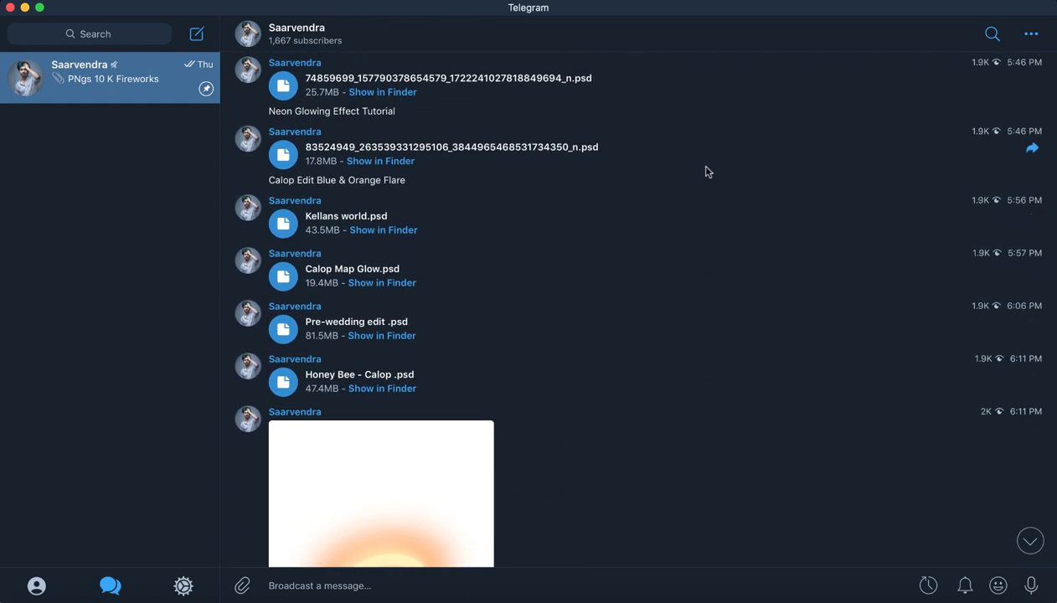
{"action": "scroll", "coordinate": [695, 229], "scroll_direction": "up", "scroll_amount": 7}
{"action": "scroll", "coordinate": [667, 237], "scroll_direction": "up", "scroll_amount": 3}
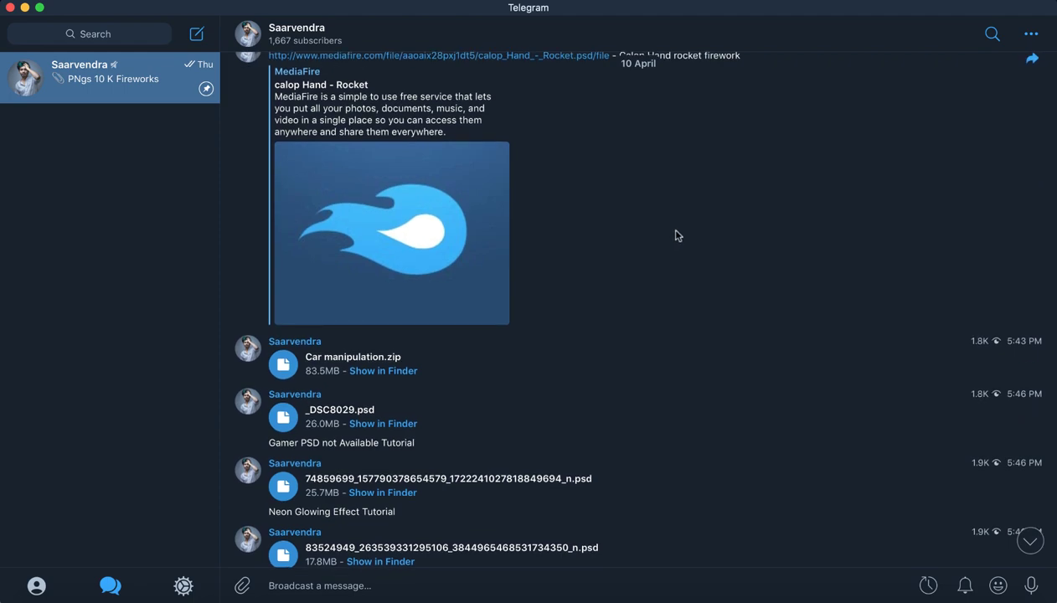
{"action": "scroll", "coordinate": [664, 240], "scroll_direction": "down", "scroll_amount": 5}
{"action": "scroll", "coordinate": [658, 243], "scroll_direction": "down", "scroll_amount": 5}
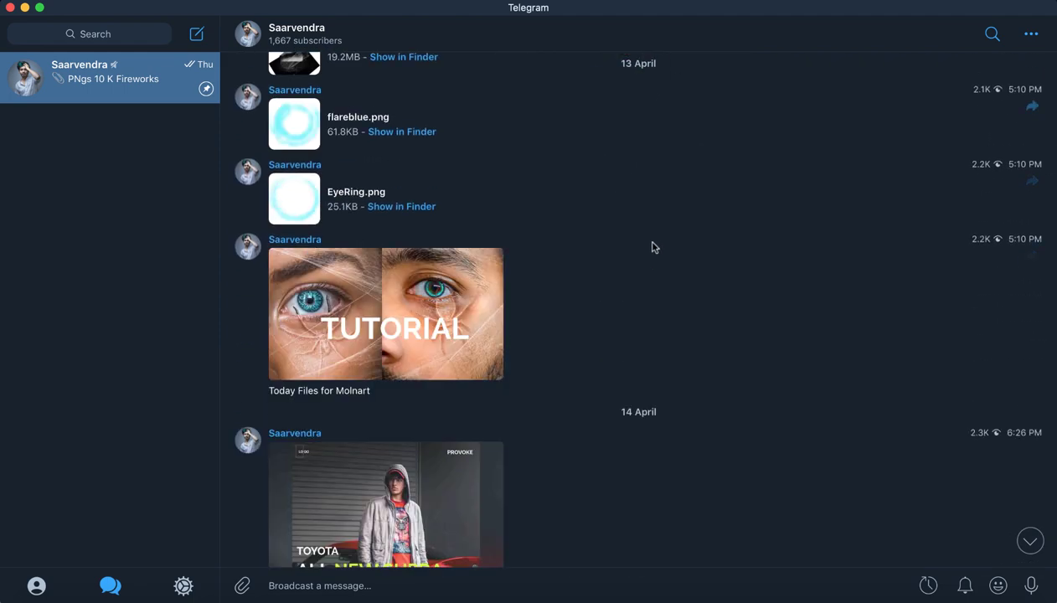
{"action": "scroll", "coordinate": [653, 245], "scroll_direction": "down", "scroll_amount": 10}
{"action": "scroll", "coordinate": [558, 125], "scroll_direction": "down", "scroll_amount": 3}
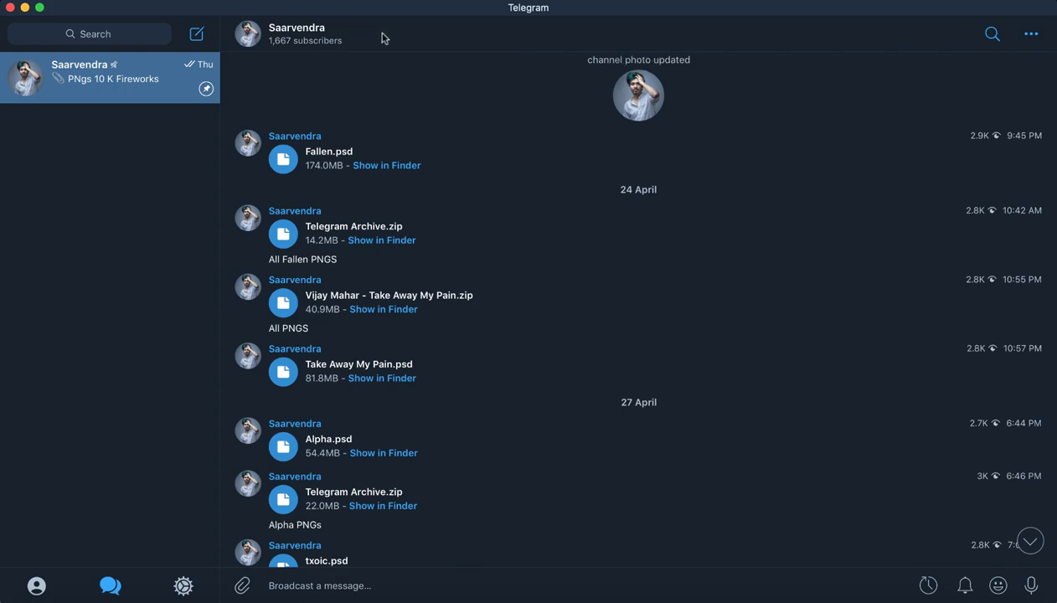
{"action": "scroll", "coordinate": [419, 201], "scroll_direction": "down", "scroll_amount": 10}
{"action": "scroll", "coordinate": [427, 228], "scroll_direction": "down", "scroll_amount": 10}
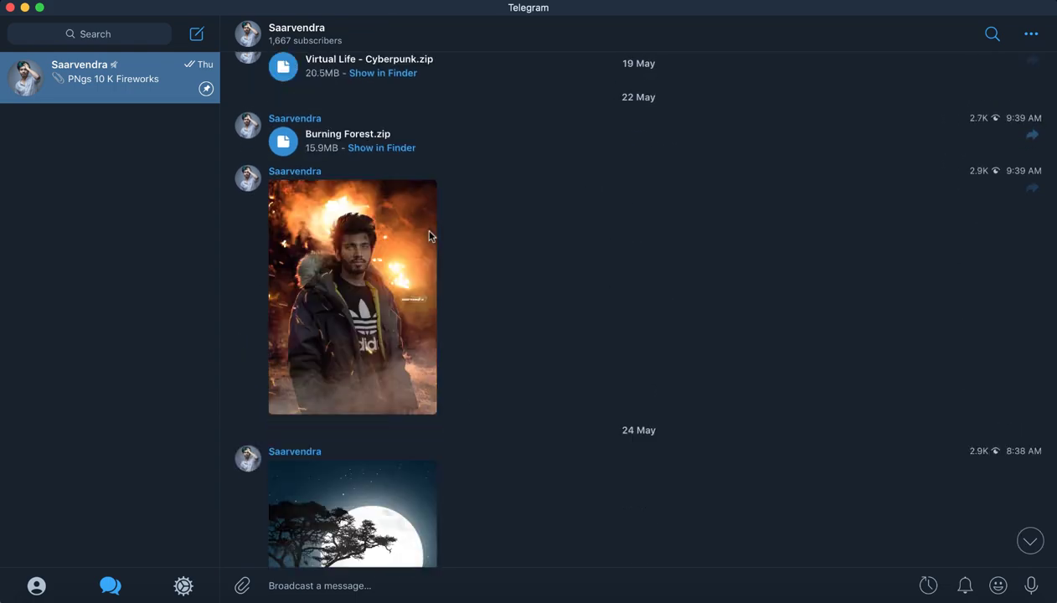
{"action": "scroll", "coordinate": [423, 201], "scroll_direction": "down", "scroll_amount": 10}
{"action": "scroll", "coordinate": [424, 164], "scroll_direction": "down", "scroll_amount": 1}
{"action": "scroll", "coordinate": [424, 164], "scroll_direction": "up", "scroll_amount": 2}
{"action": "scroll", "coordinate": [462, 242], "scroll_direction": "down", "scroll_amount": 4}
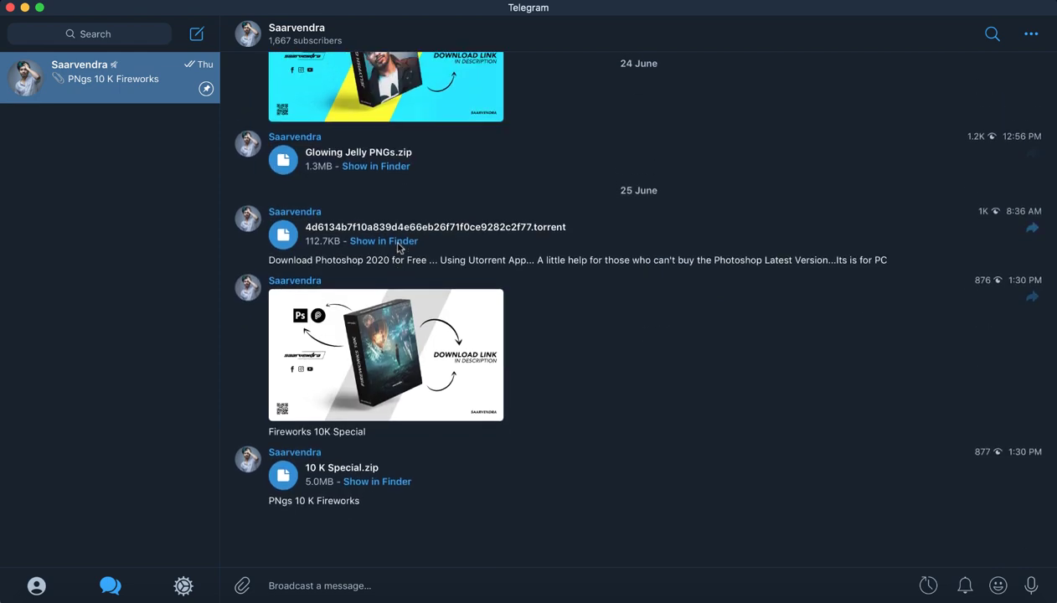
- Review the AQUATIC channel's scheduled messages, then return to its message history
{"action": "left_click", "coordinate": [1028, 35]}
{"action": "left_click", "coordinate": [971, 191]}
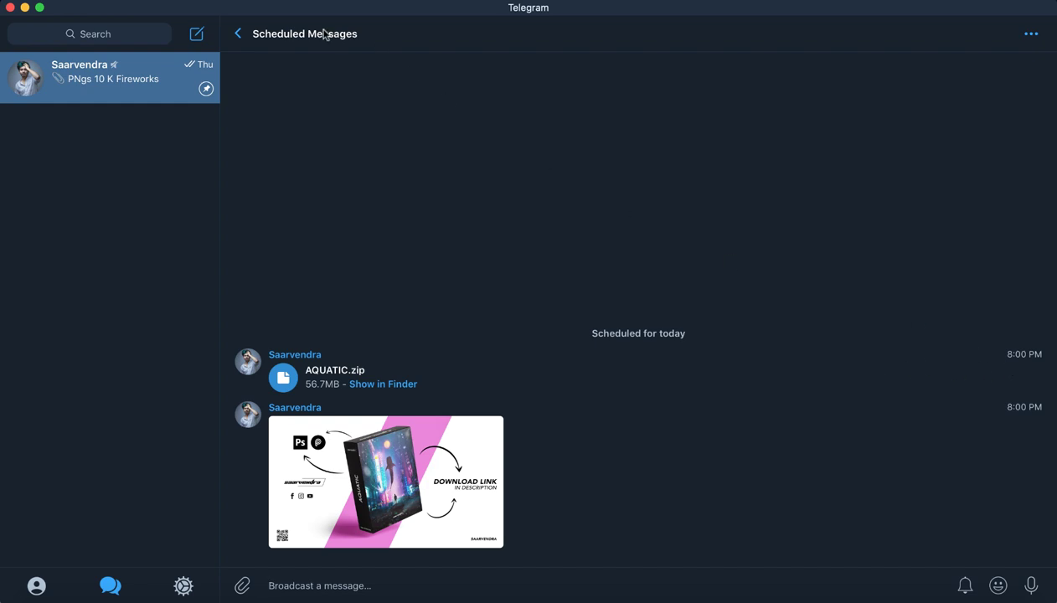
{"action": "left_click", "coordinate": [251, 31]}
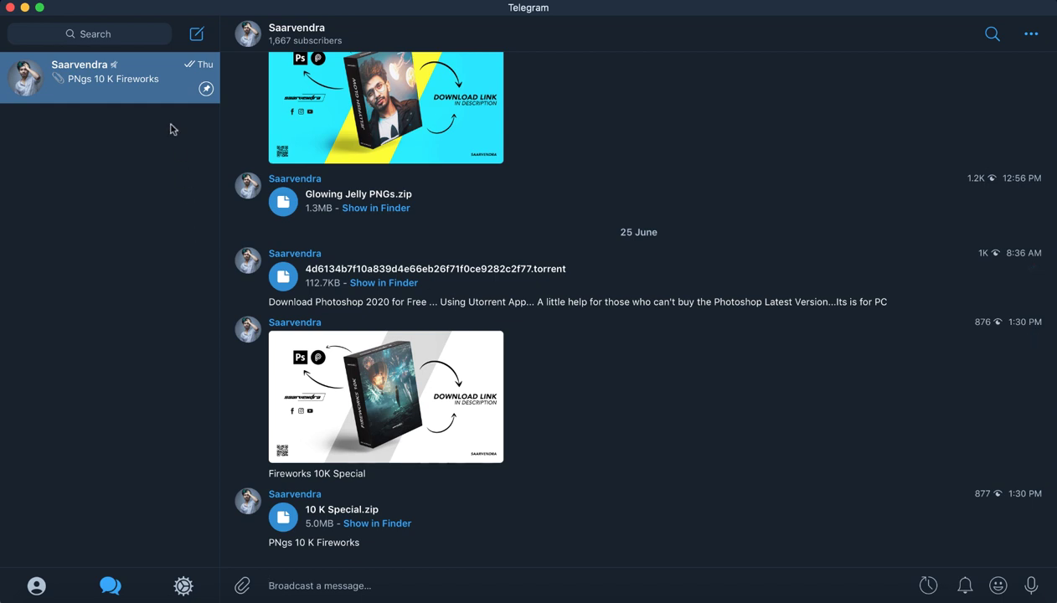
- Search chats for a channel name, clear the search, and quit Telegram from the Dock
{"action": "left_click", "coordinate": [107, 35]}
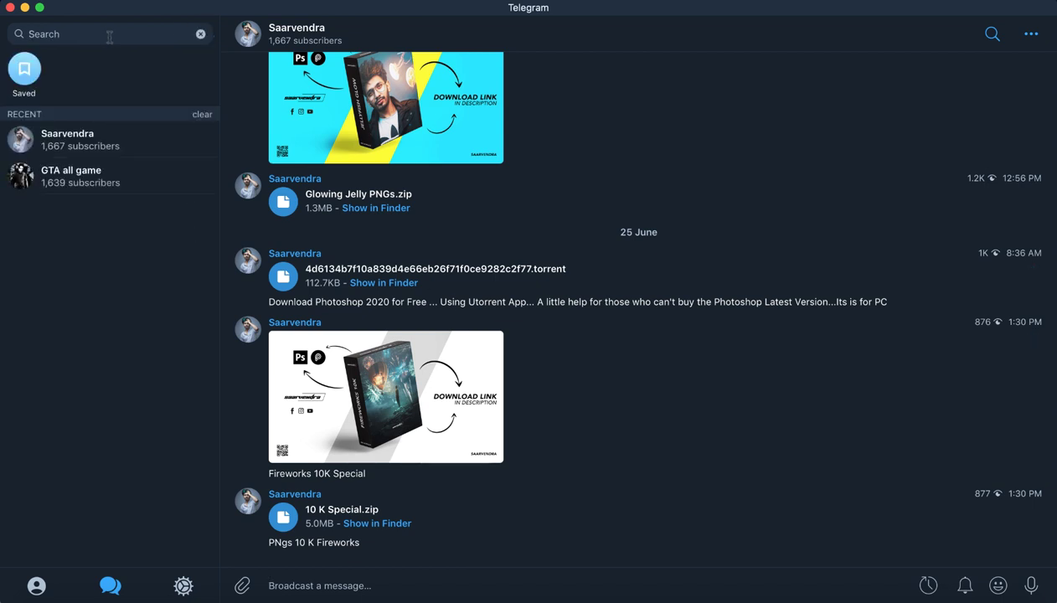
{"action": "type", "text": "saarven"}
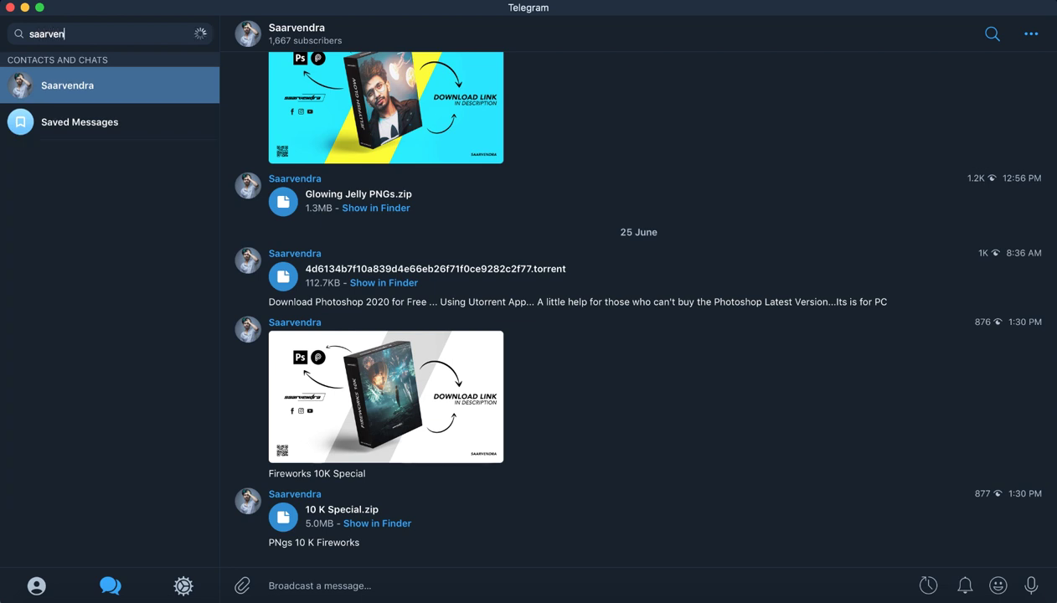
{"action": "type", "text": "dra"}
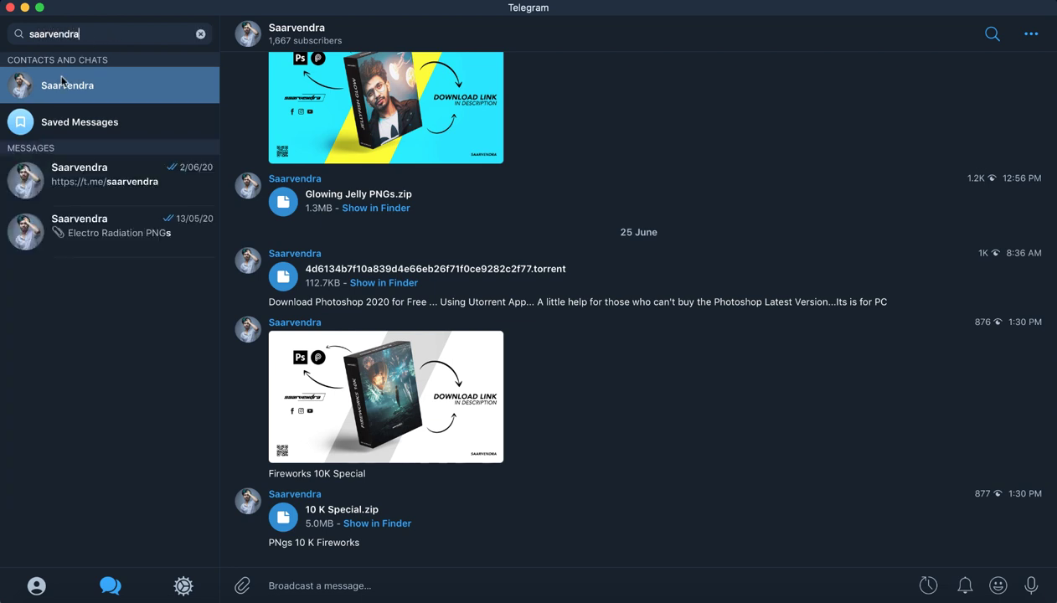
{"action": "left_click", "coordinate": [200, 34]}
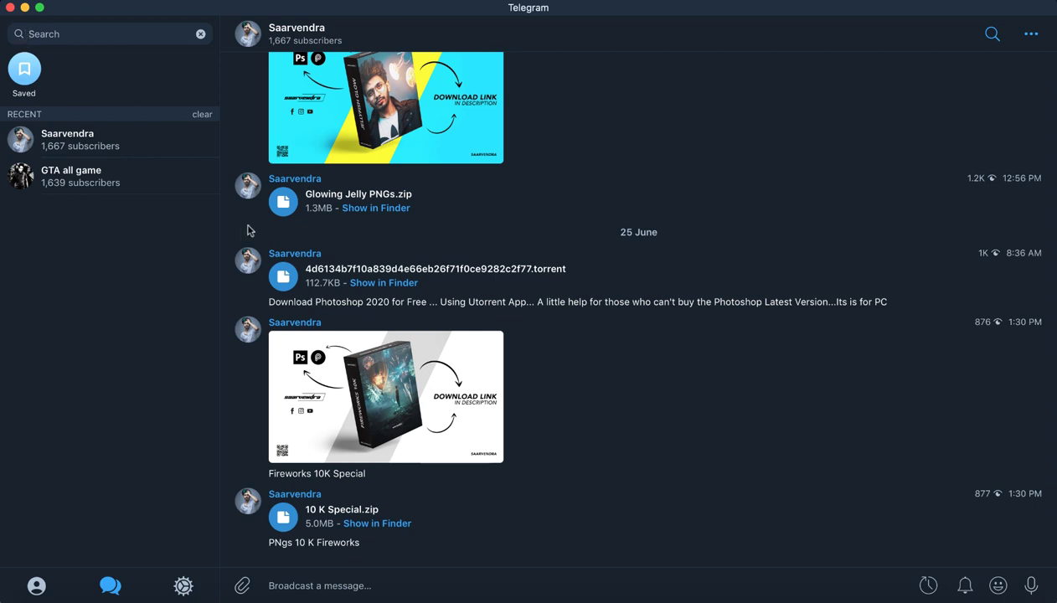
{"action": "right_click", "coordinate": [865, 596]}
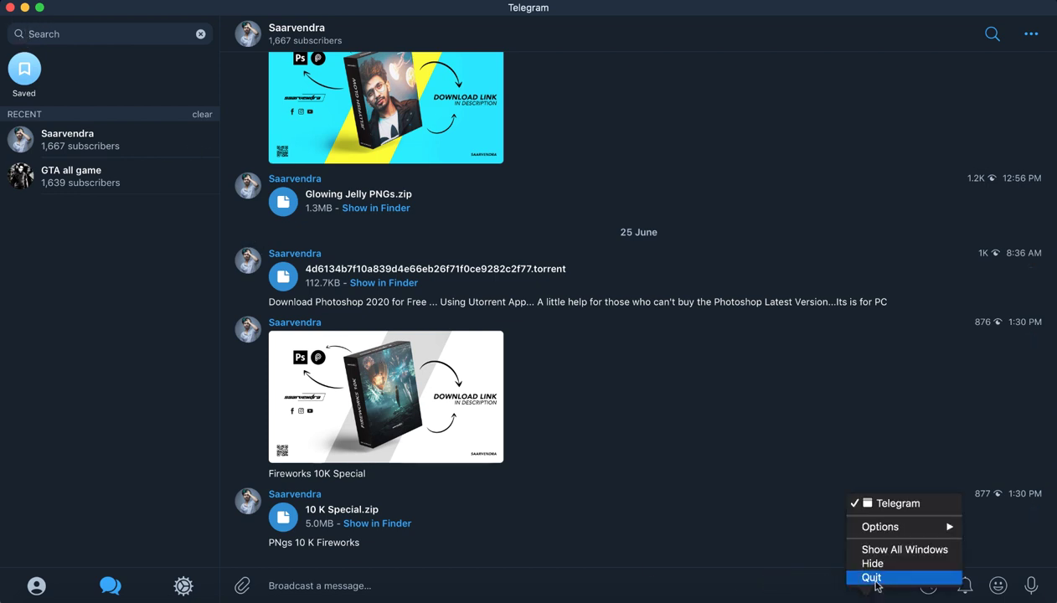
{"action": "left_click", "coordinate": [873, 576]}
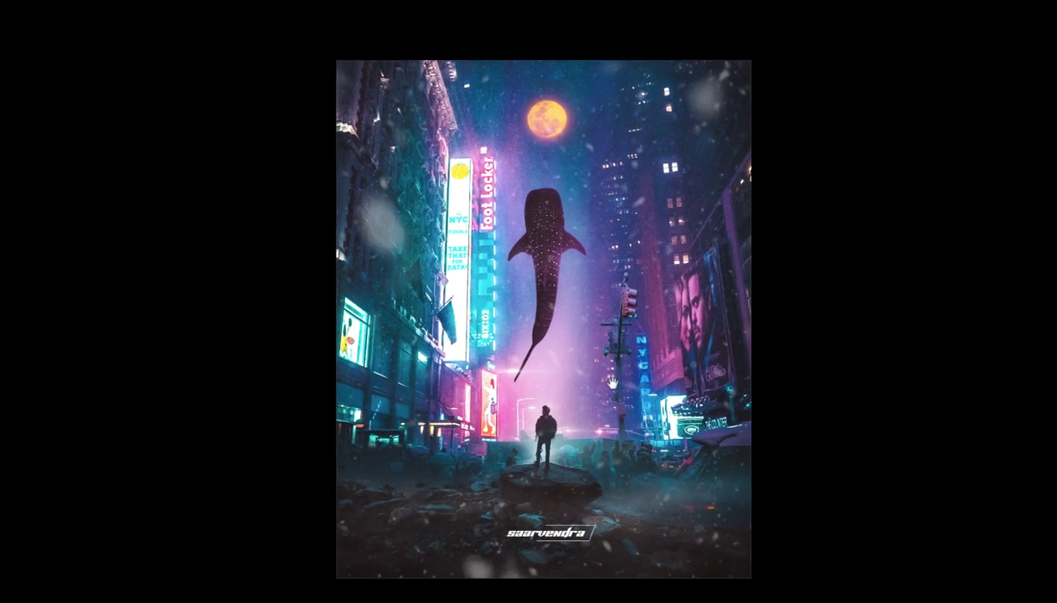
- Cycle back to Standard Screen Mode and zoom out to show the whole whale shark canvas
{"action": "key", "text": "f"}
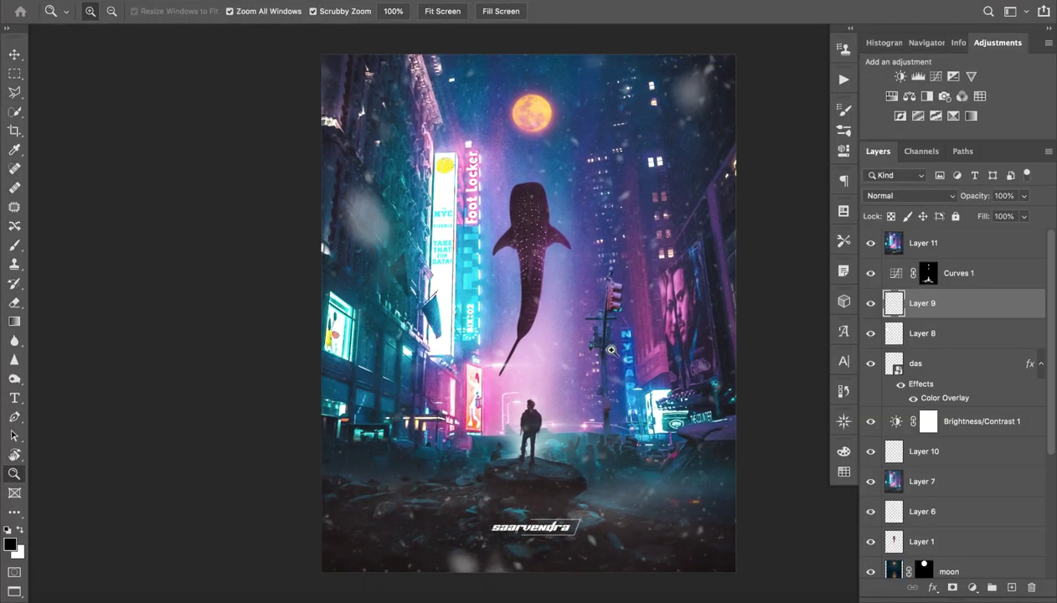
{"action": "key", "text": "f"}
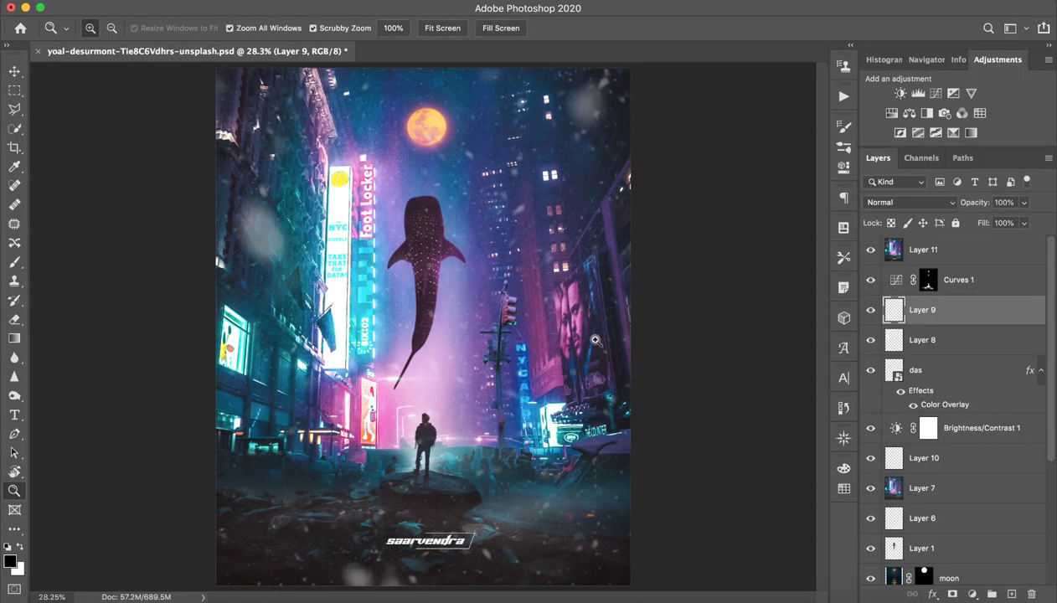
{"action": "left_click_drag", "start_coordinate": [588, 335], "coordinate": [569, 342]}
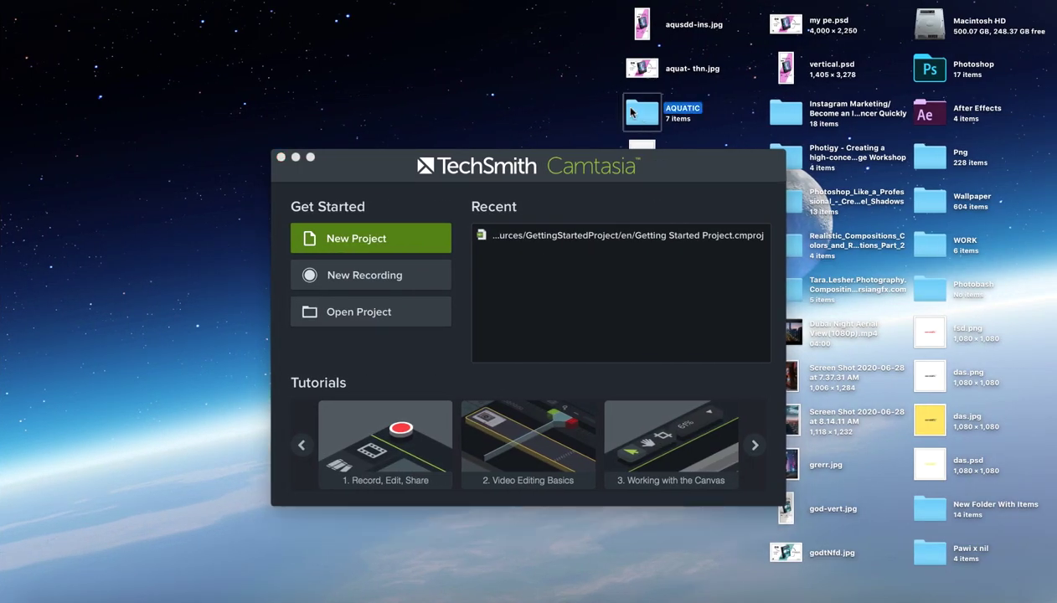
- Open the AQUATIC folder and move Selective Color 1.png from the Desktop into it
{"action": "double_click", "coordinate": [631, 114]}
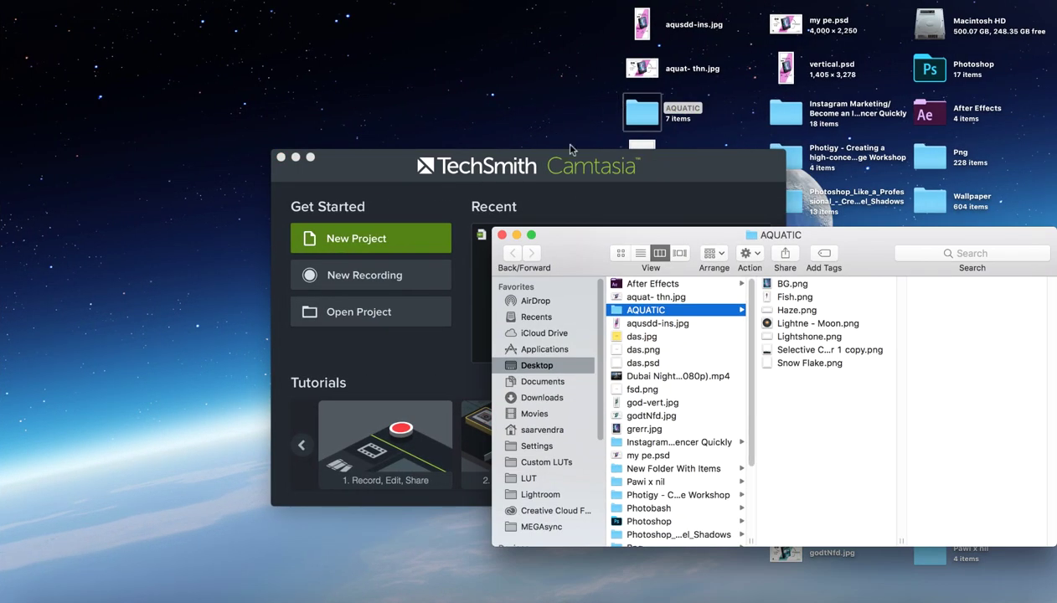
{"action": "left_click_drag", "start_coordinate": [559, 235], "coordinate": [199, 4]}
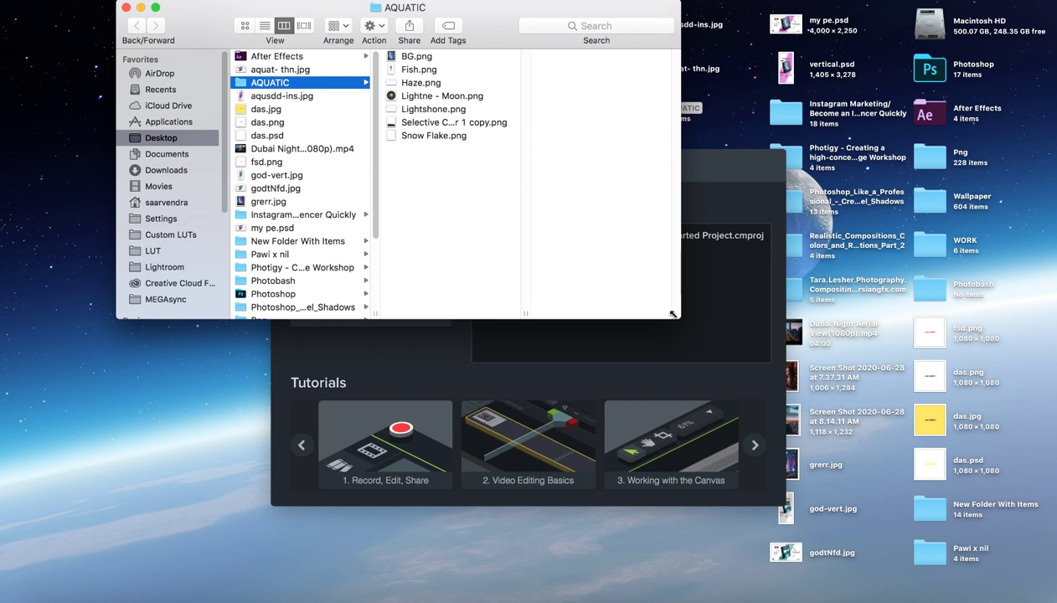
{"action": "left_click_drag", "start_coordinate": [673, 314], "coordinate": [979, 590]}
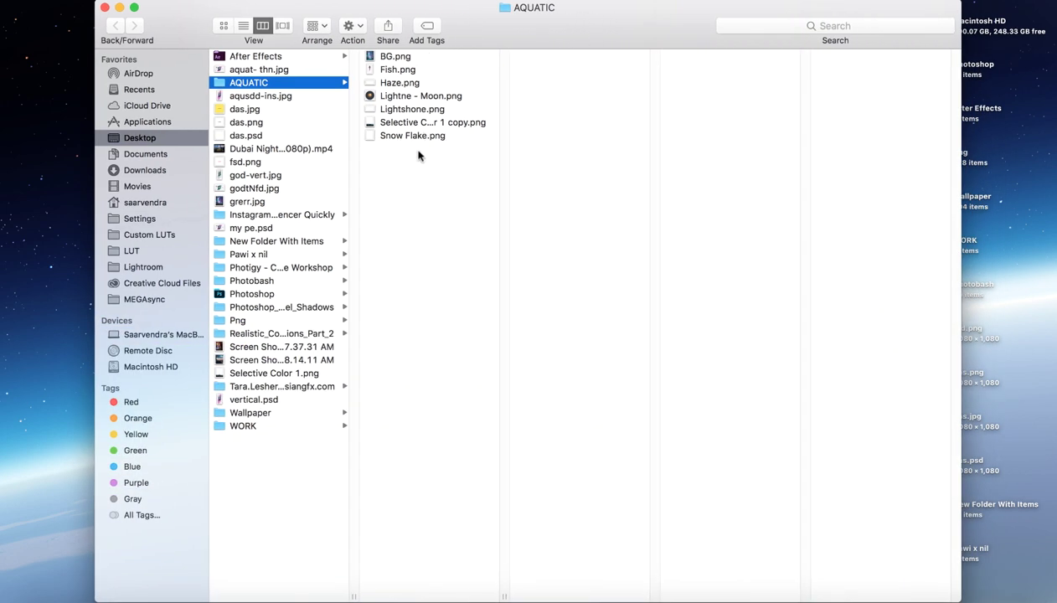
{"action": "left_click_drag", "start_coordinate": [553, 38], "coordinate": [960, 37]}
{"action": "left_click", "coordinate": [457, 184]}
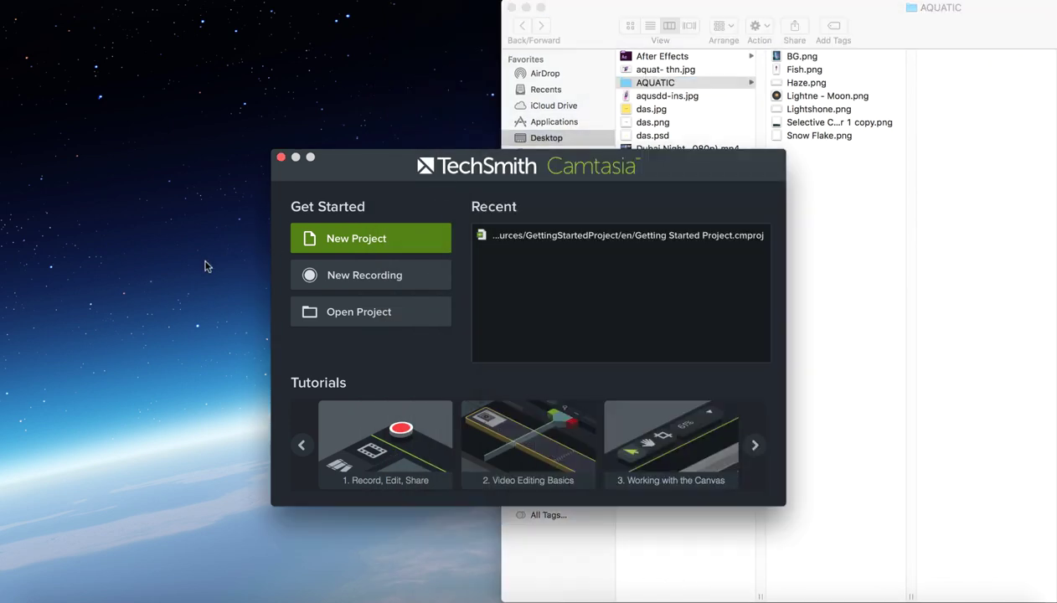
{"action": "left_click_drag", "start_coordinate": [458, 163], "coordinate": [76, 256]}
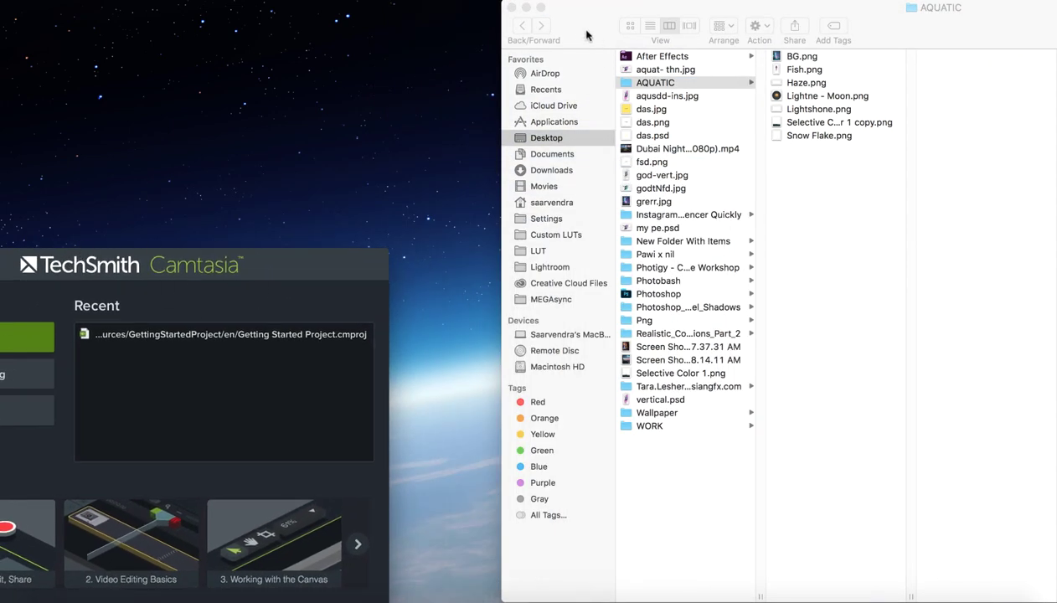
{"action": "left_click_drag", "start_coordinate": [586, 35], "coordinate": [728, 35]}
{"action": "mouse_move", "coordinate": [635, 155]}
{"action": "left_mouse_down"}
{"action": "mouse_move", "coordinate": [651, 216]}
{"action": "mouse_move", "coordinate": [946, 233]}
{"action": "left_mouse_up"}
{"action": "left_click", "coordinate": [682, 7]}
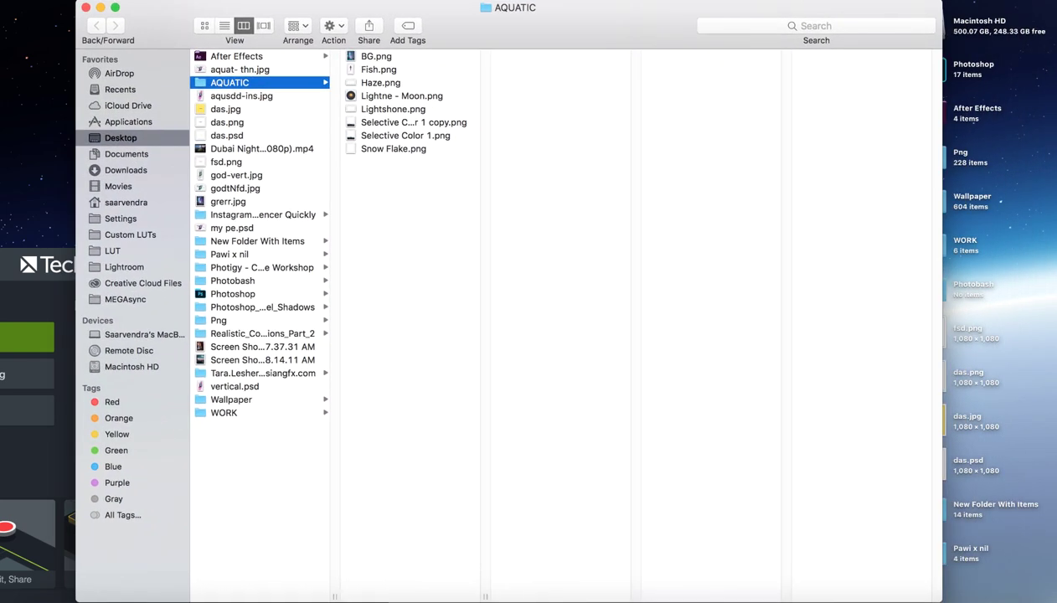
- Preview the AQUATIC images and open BG.png in Photoshop by dragging it to the Dock icon
{"action": "left_click", "coordinate": [444, 136]}
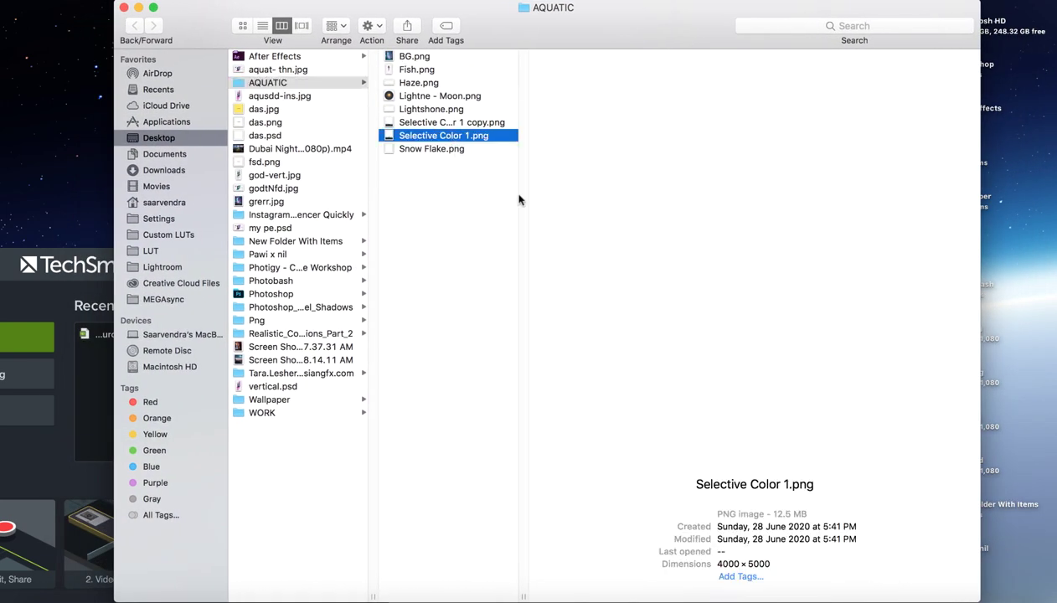
{"action": "left_click", "coordinate": [442, 122]}
{"action": "left_click", "coordinate": [431, 148]}
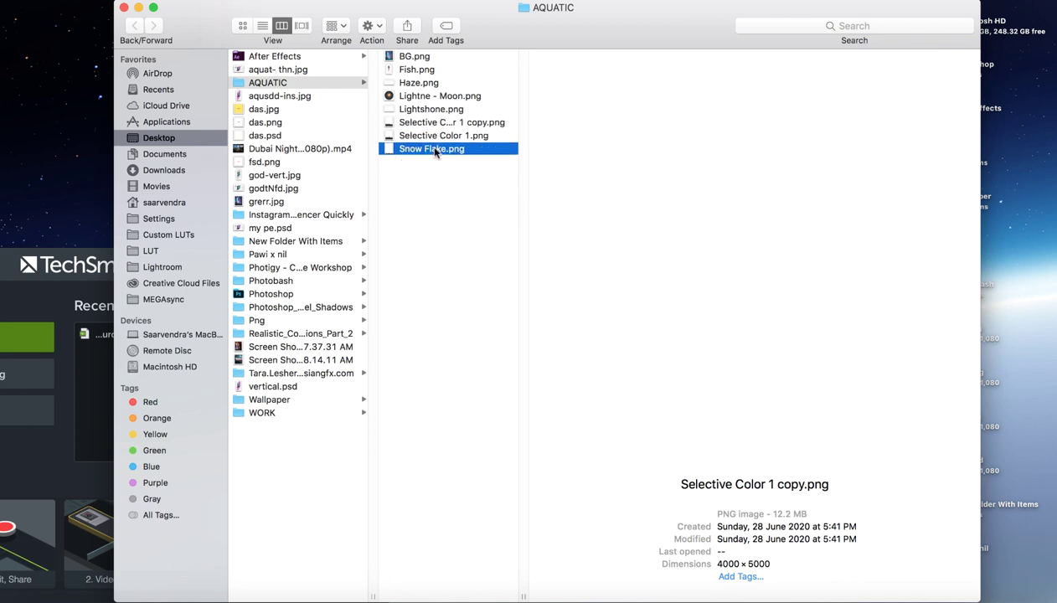
{"action": "left_click", "coordinate": [427, 109]}
{"action": "left_click", "coordinate": [415, 82]}
{"action": "left_click", "coordinate": [418, 56]}
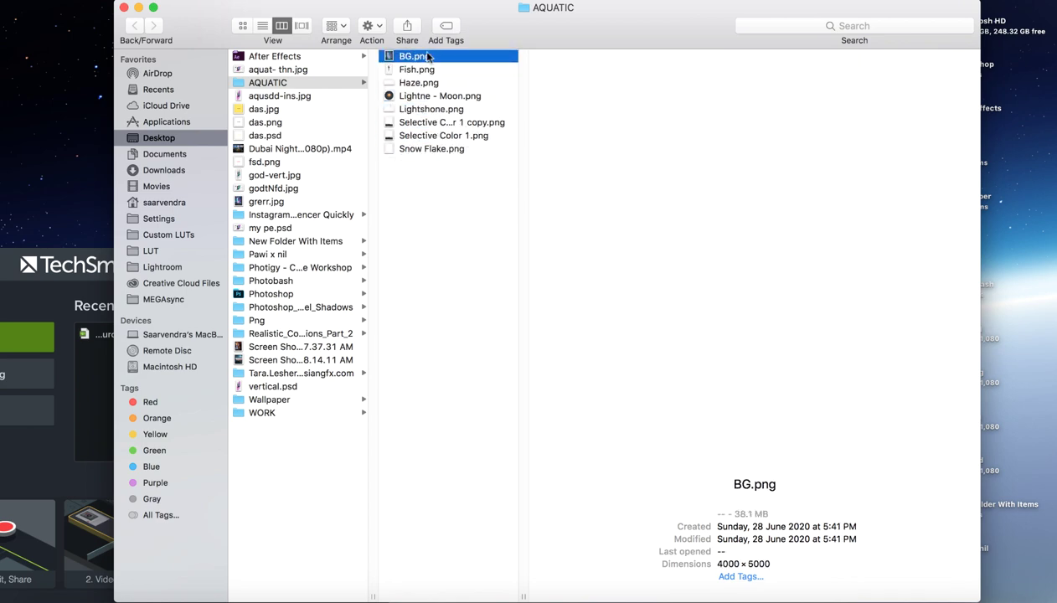
{"action": "left_click_drag", "start_coordinate": [429, 59], "coordinate": [494, 589]}
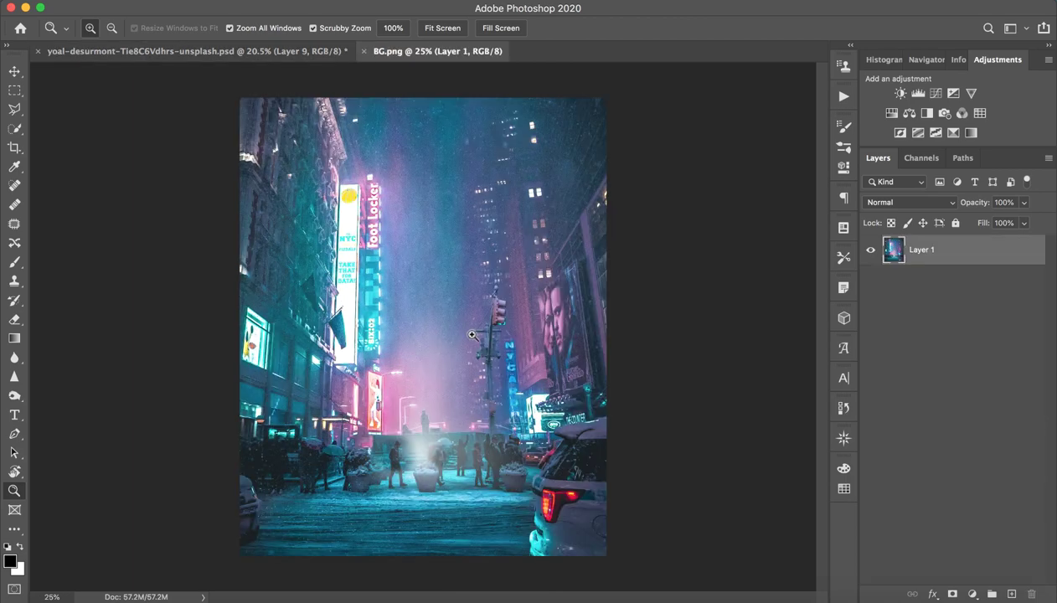
- Add a Curves adjustment to BG.png, pulling shadows down and brightening highlights
{"action": "scroll", "coordinate": [429, 306], "scroll_direction": "down", "scroll_amount": 2}
{"action": "scroll", "coordinate": [444, 307], "scroll_direction": "up", "scroll_amount": 1}
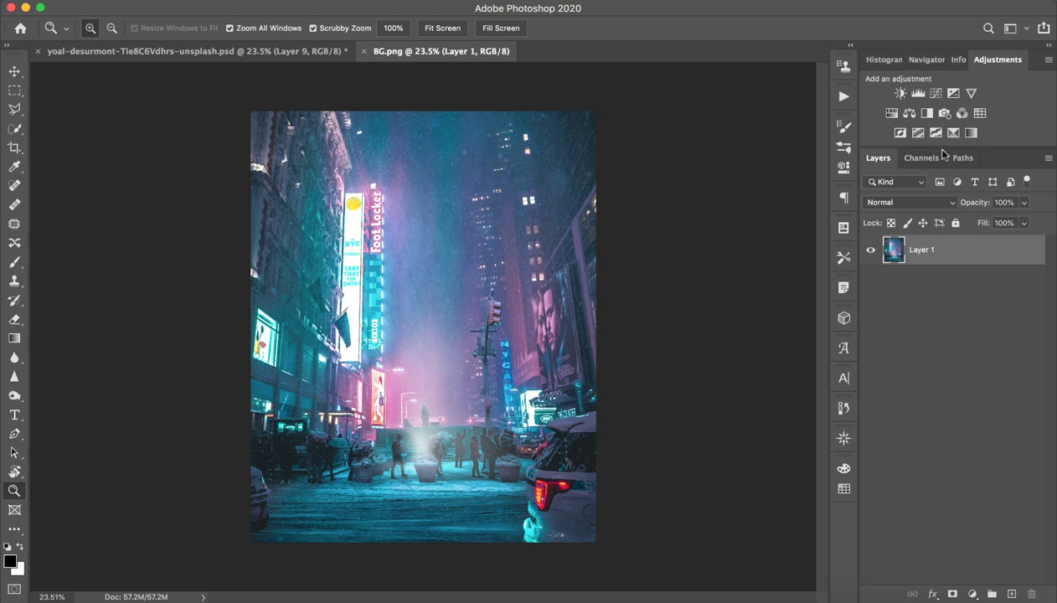
{"action": "left_click", "coordinate": [935, 93]}
{"action": "left_click_drag", "start_coordinate": [705, 303], "coordinate": [706, 317]}
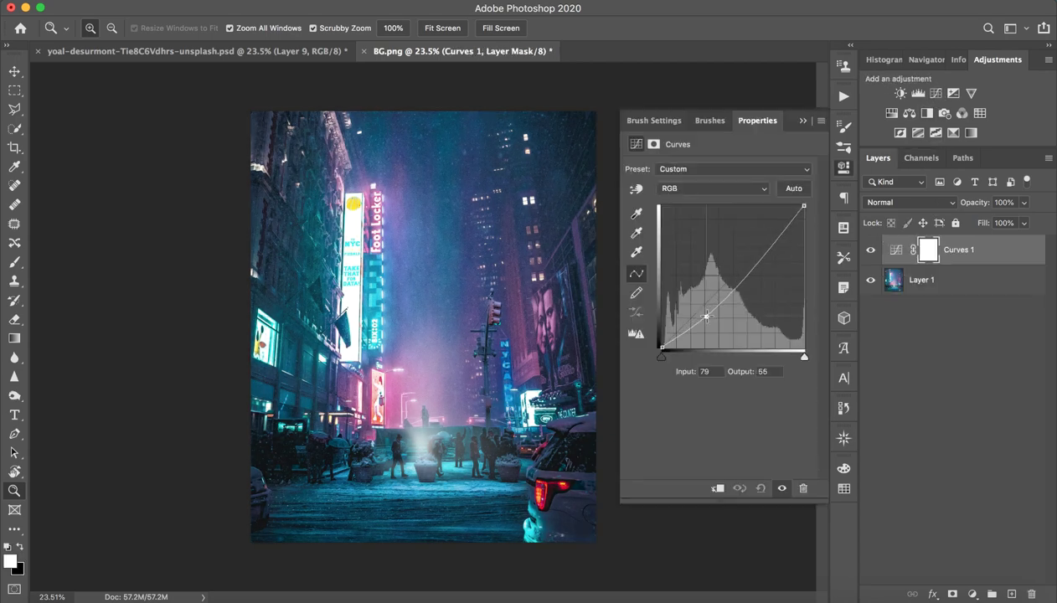
{"action": "left_click_drag", "start_coordinate": [760, 258], "coordinate": [762, 251]}
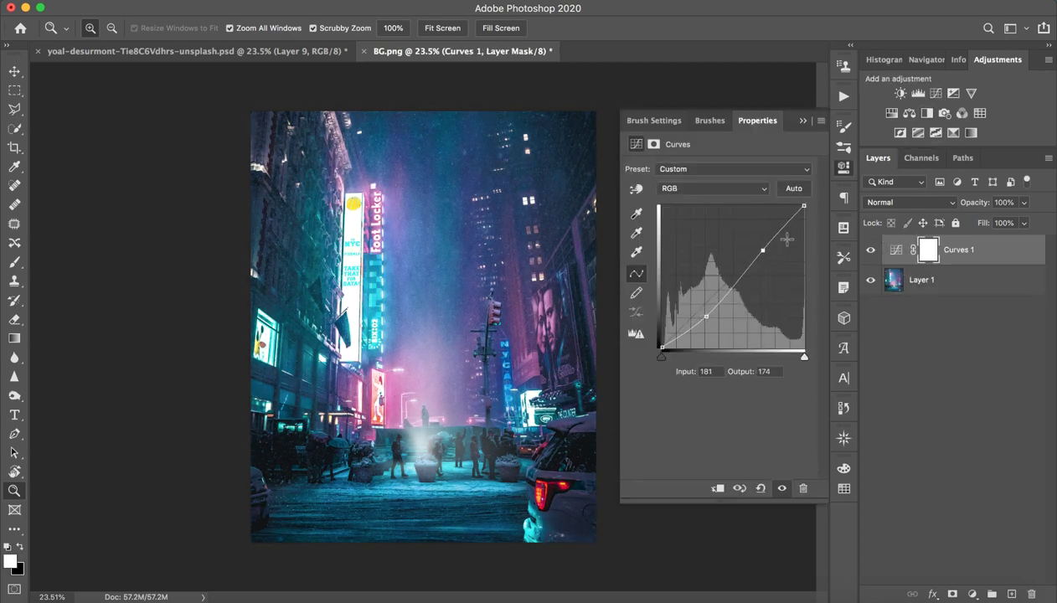
{"action": "left_click", "coordinate": [801, 122]}
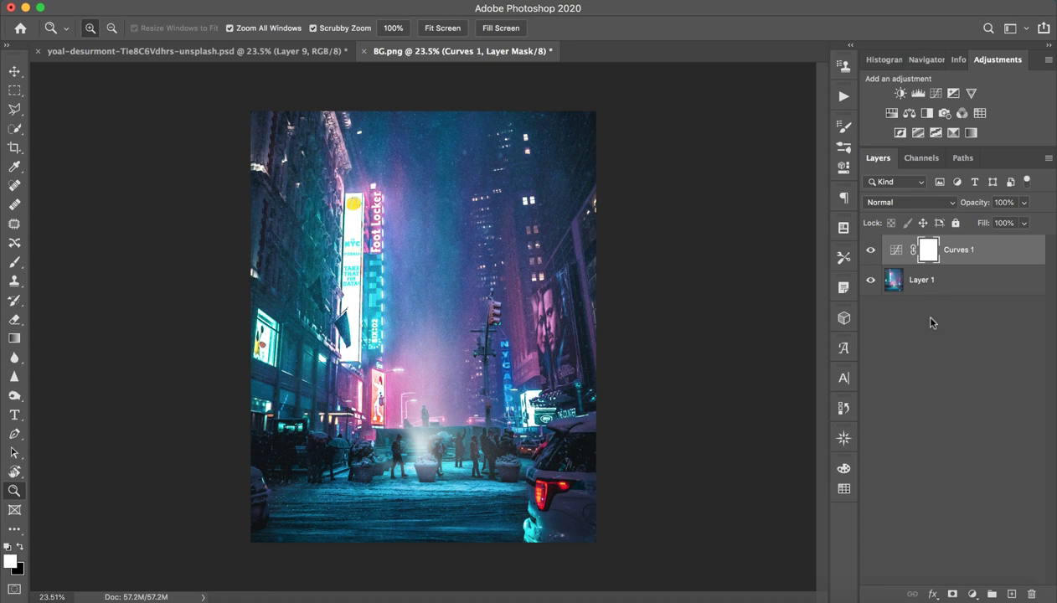
- Delete Curves 1 and drag Selective Color 1.png from Finder onto the BG.png canvas
{"action": "left_click", "coordinate": [1030, 594]}
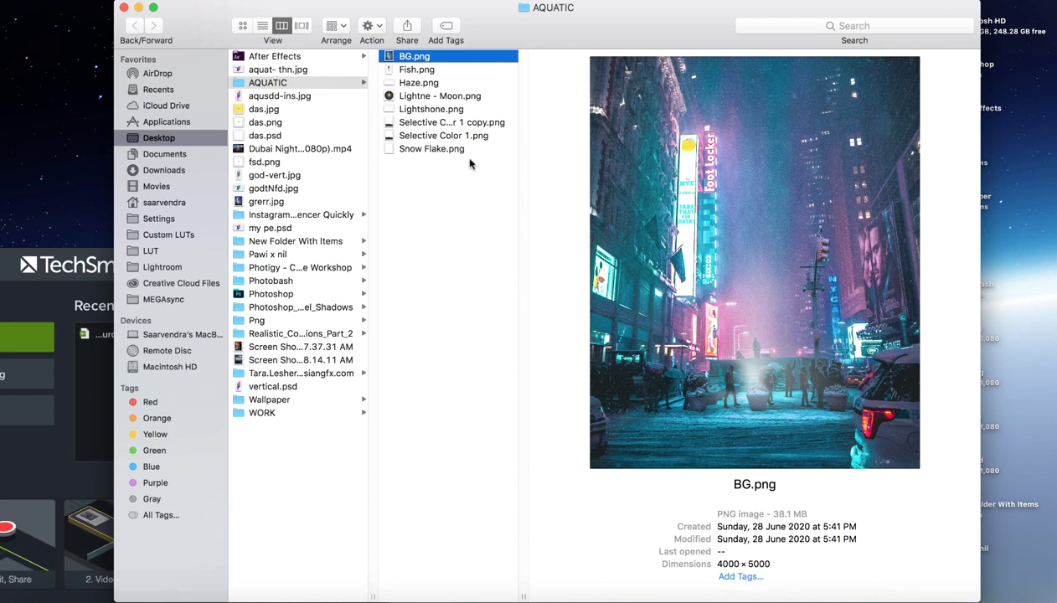
{"action": "left_click", "coordinate": [434, 136]}
{"action": "left_click_drag", "start_coordinate": [433, 139], "coordinate": [425, 400]}
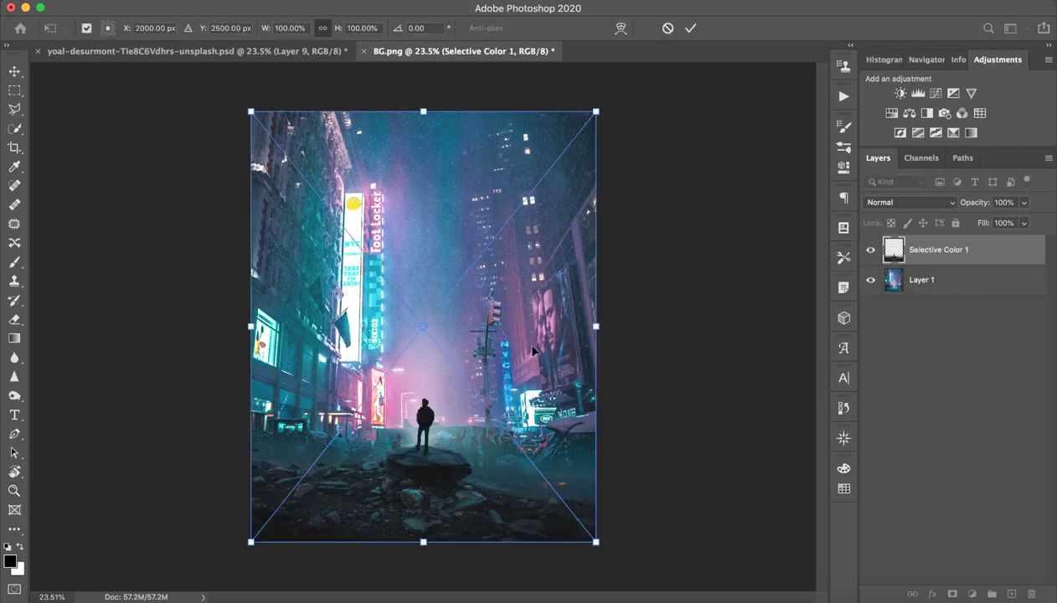
- Commit the placed Selective Color 1 image and zoom in to inspect the figure on the rock
{"action": "left_click", "coordinate": [690, 28]}
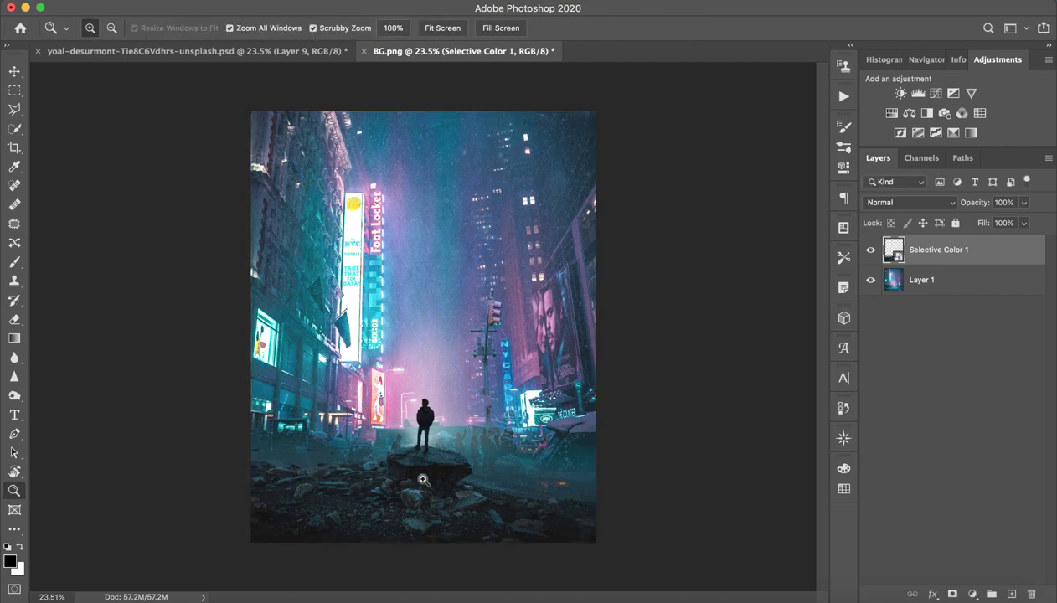
{"action": "mouse_move", "coordinate": [423, 479]}
{"action": "left_mouse_down"}
{"action": "mouse_move", "coordinate": [500, 465]}
{"action": "mouse_move", "coordinate": [491, 444]}
{"action": "left_mouse_up"}
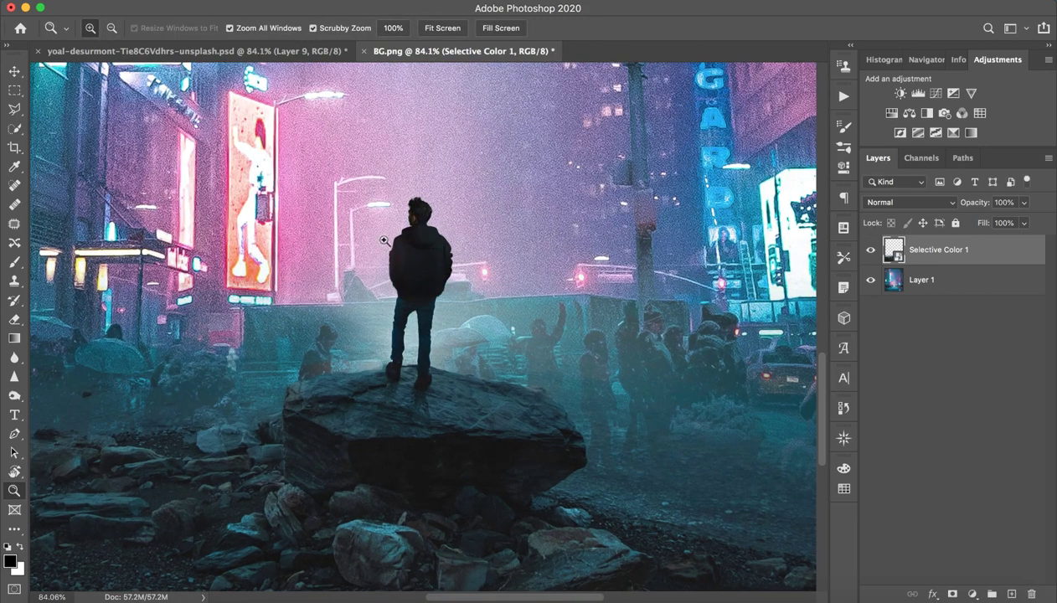
{"action": "left_click_drag", "start_coordinate": [530, 340], "coordinate": [460, 278]}
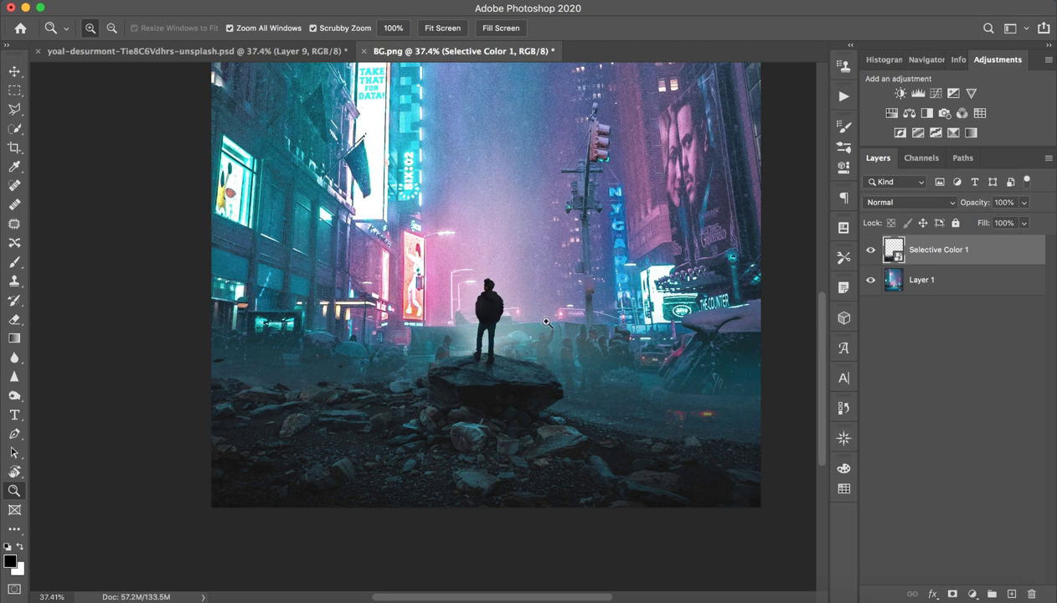
{"action": "mouse_move", "coordinate": [546, 321]}
{"action": "left_mouse_down"}
{"action": "mouse_move", "coordinate": [502, 351]}
{"action": "mouse_move", "coordinate": [508, 400]}
{"action": "left_mouse_up"}
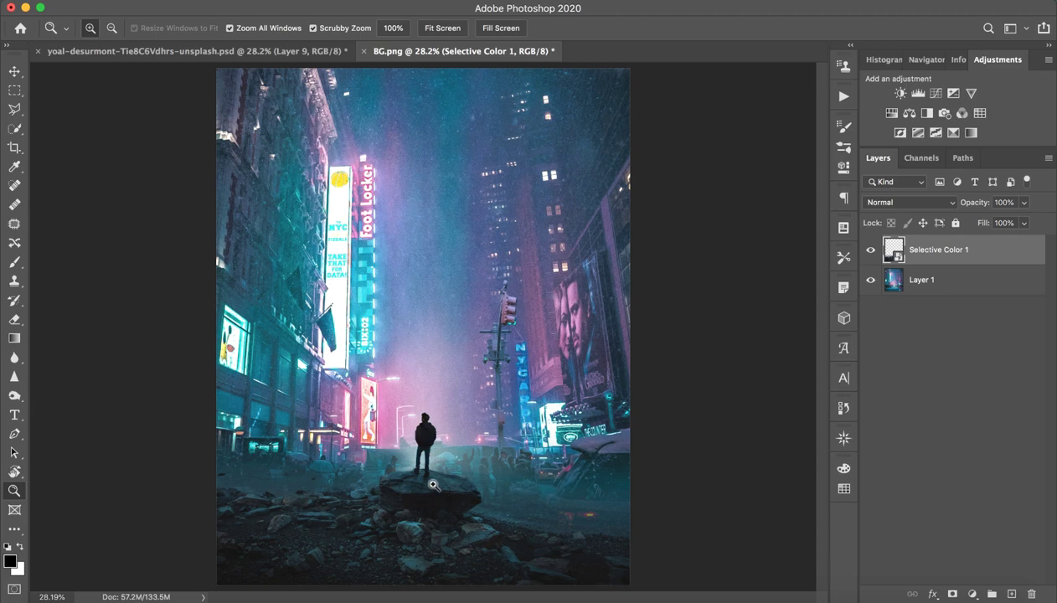
{"action": "mouse_move", "coordinate": [430, 487]}
{"action": "left_mouse_down"}
{"action": "mouse_move", "coordinate": [496, 474]}
{"action": "mouse_move", "coordinate": [380, 391]}
{"action": "left_mouse_up"}
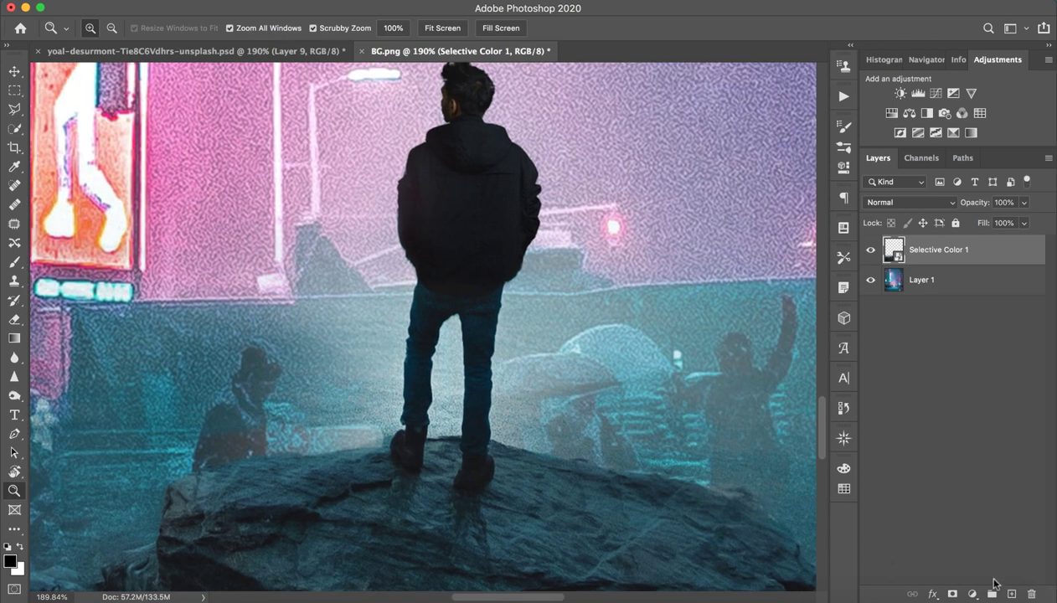
- Add a new Layer 2 and set up a small white brush of about 6 px
{"action": "left_click", "coordinate": [1011, 593]}
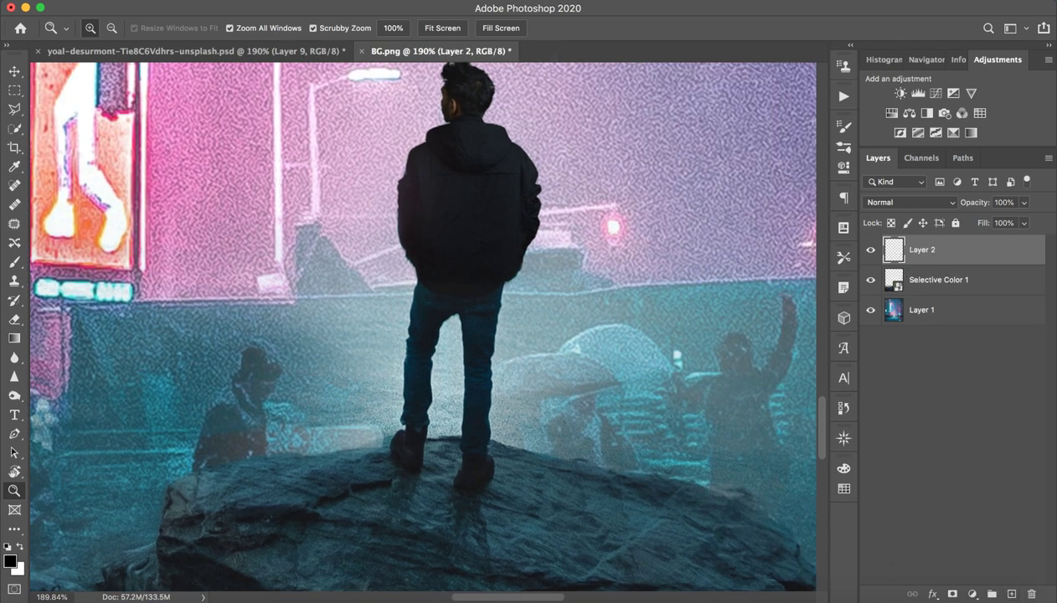
{"action": "key", "text": "b"}
{"action": "key", "text": "x"}
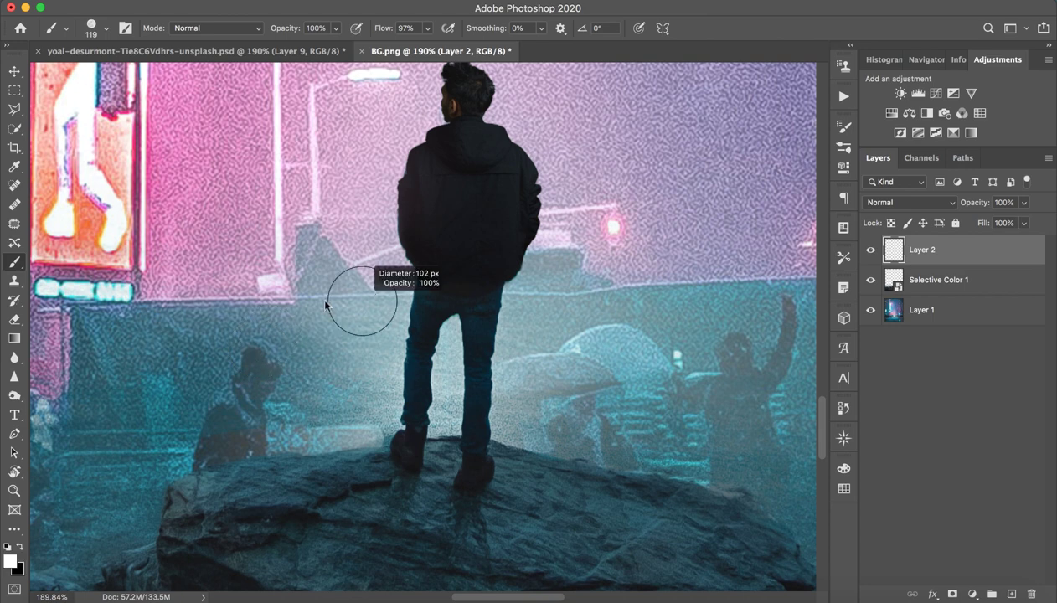
{"action": "left_click_drag", "start_coordinate": [325, 304], "coordinate": [271, 300]}
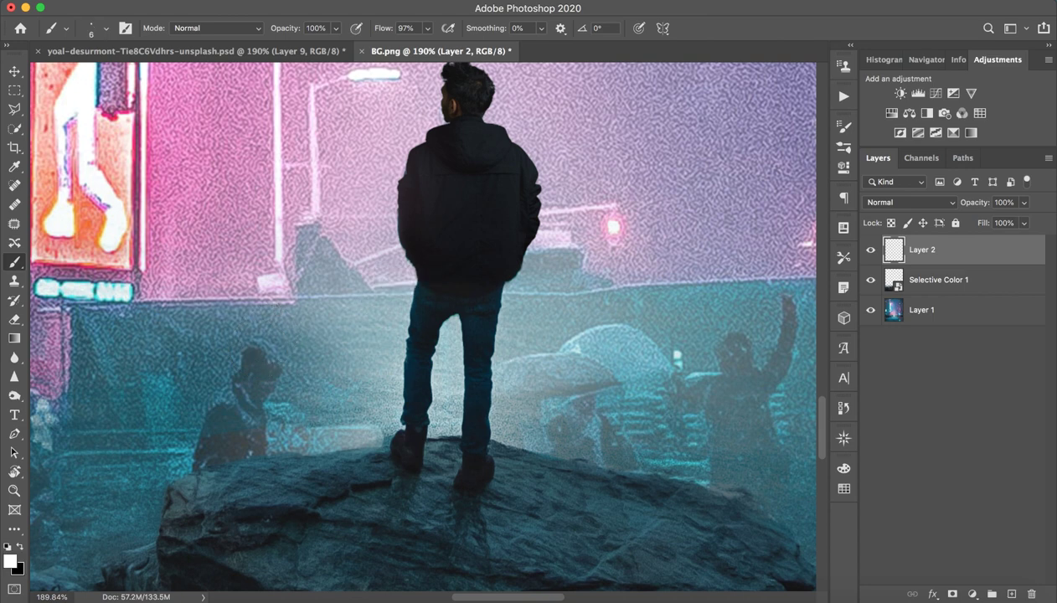
{"action": "left_click_drag", "start_coordinate": [167, 479], "coordinate": [220, 461]}
{"action": "key", "text": "ctrl+z"}
{"action": "right_click", "coordinate": [129, 66]}
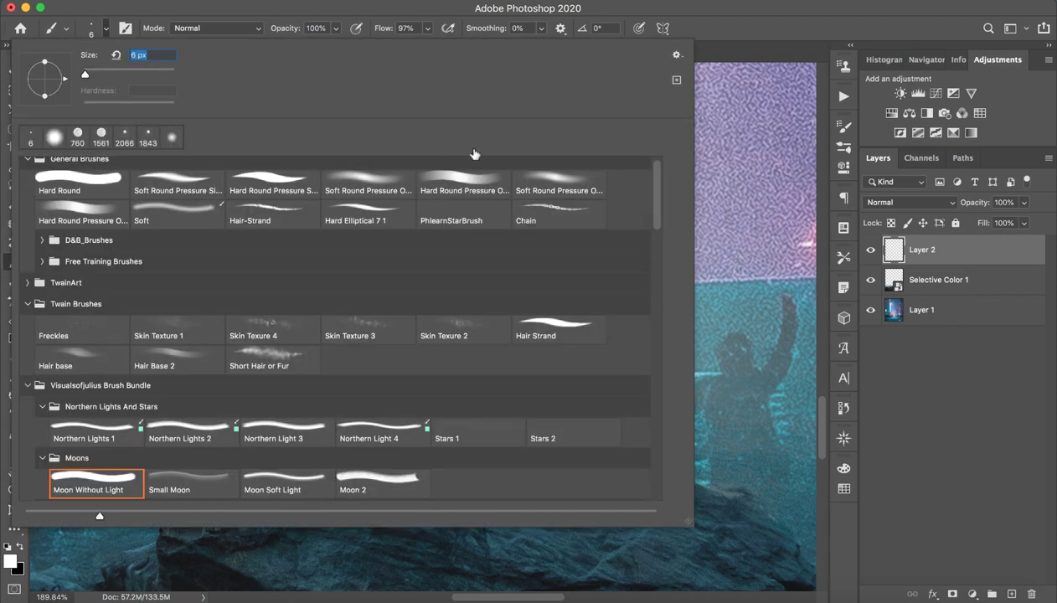
{"action": "left_click", "coordinate": [461, 2]}
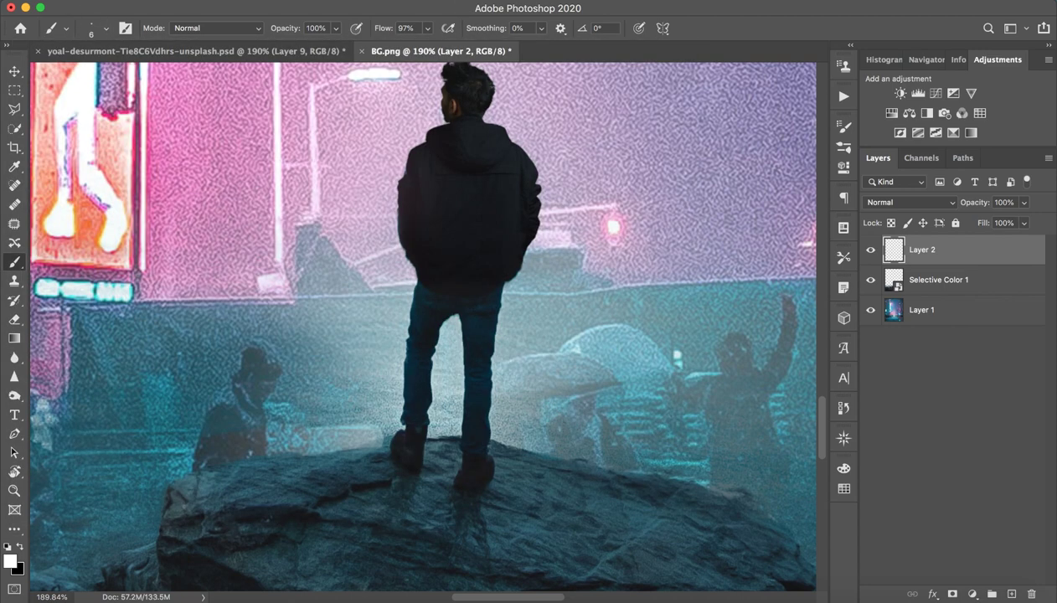
- Paint a thin white rim light along the rock's top edge
{"action": "left_click_drag", "start_coordinate": [173, 477], "coordinate": [367, 444]}
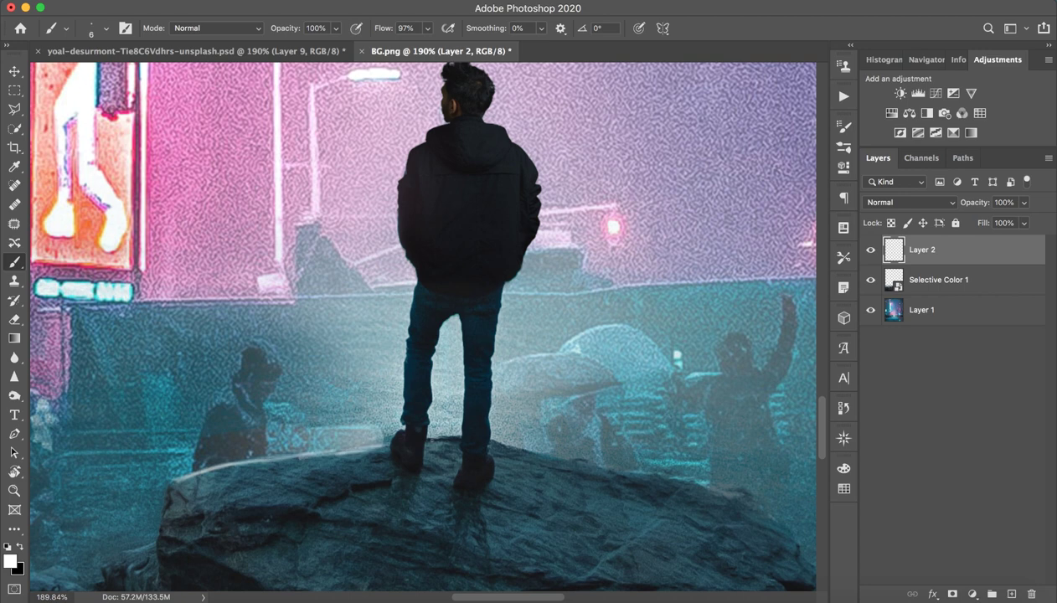
{"action": "mouse_move", "coordinate": [538, 421]}
{"action": "left_mouse_down"}
{"action": "mouse_move", "coordinate": [427, 358]}
{"action": "mouse_move", "coordinate": [401, 330]}
{"action": "left_mouse_up"}
{"action": "key", "text": "r"}
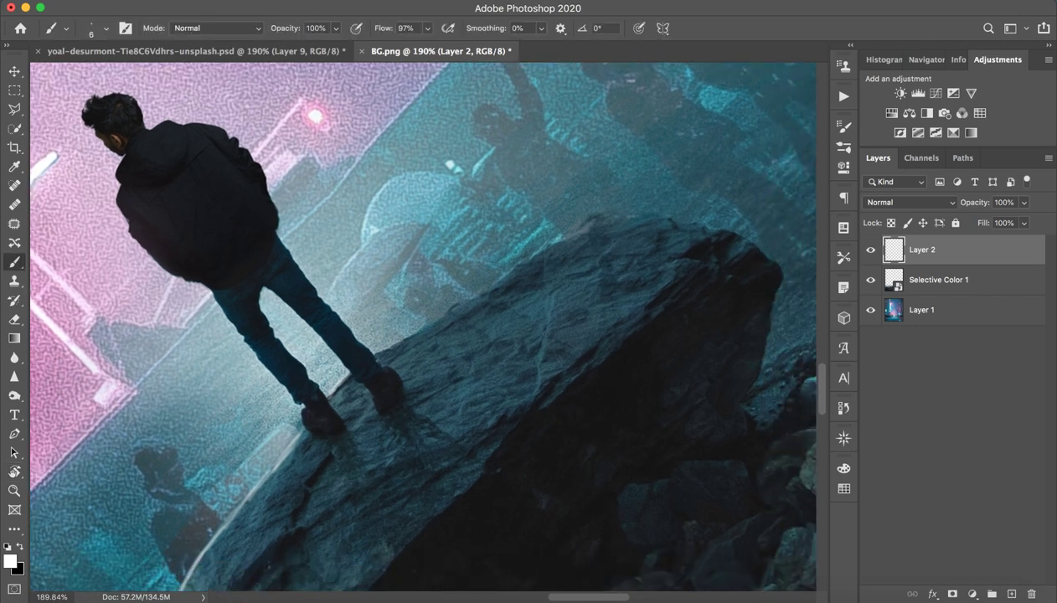
{"action": "left_click_drag", "start_coordinate": [381, 346], "coordinate": [515, 258]}
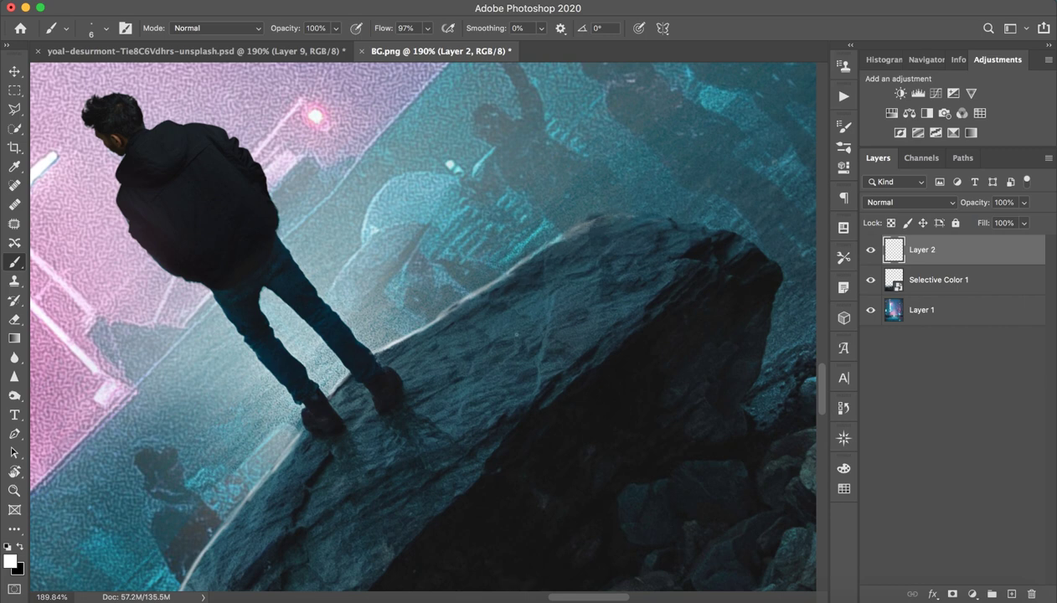
- Rotate the view about -133° and trace 3 px light rims along the figure's legs
{"action": "left_click_drag", "start_coordinate": [310, 368], "coordinate": [374, 243]}
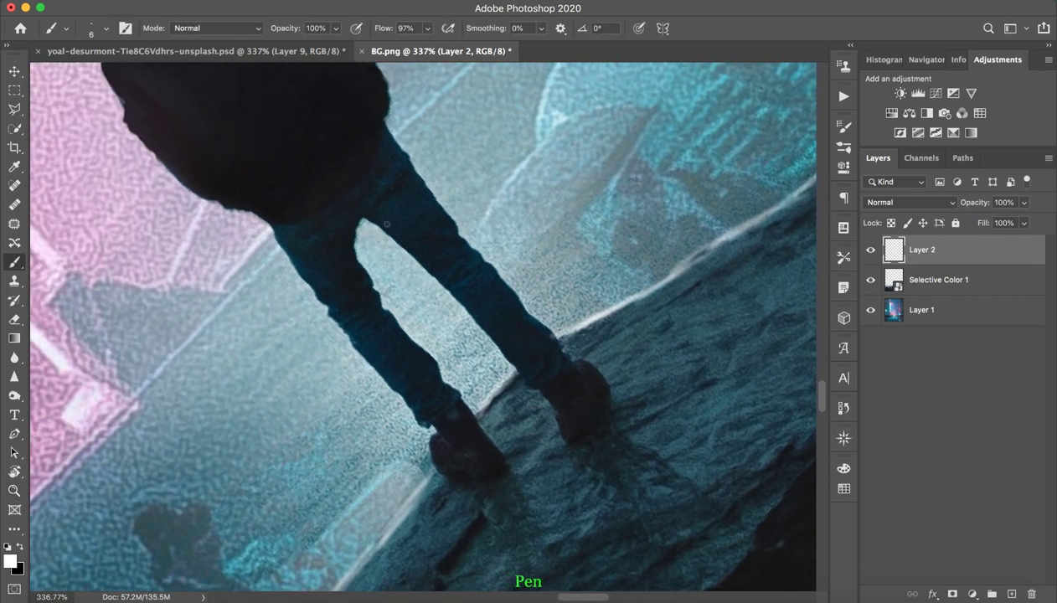
{"action": "key", "text": "r"}
{"action": "mouse_move", "coordinate": [432, 170]}
{"action": "left_mouse_down"}
{"action": "mouse_move", "coordinate": [369, 244]}
{"action": "mouse_move", "coordinate": [370, 208]}
{"action": "left_mouse_up"}
{"action": "key", "text": "b"}
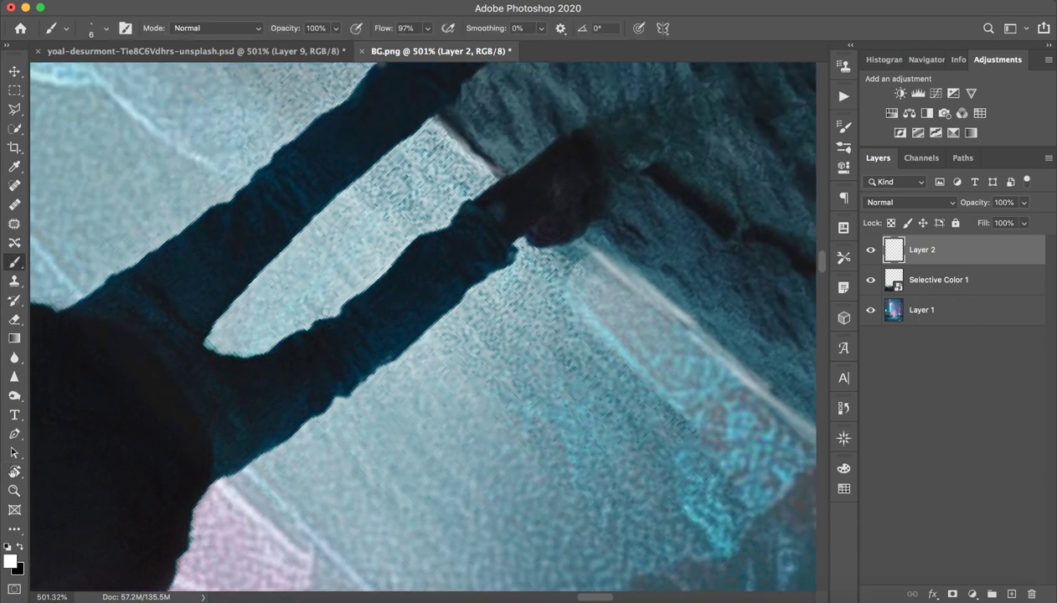
{"action": "left_click_drag", "start_coordinate": [295, 331], "coordinate": [303, 325]}
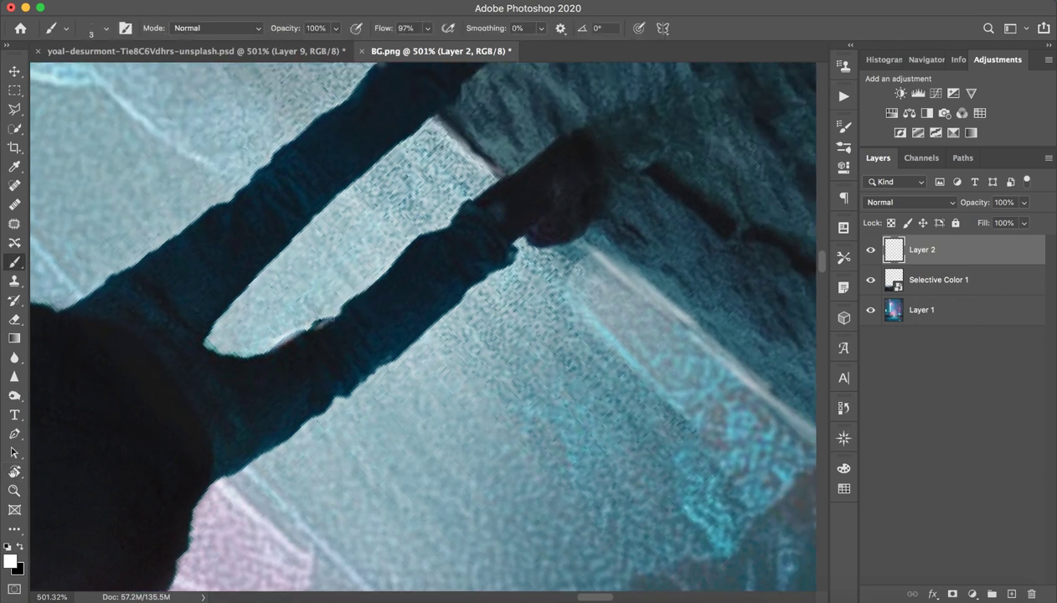
{"action": "left_click_drag", "start_coordinate": [386, 262], "coordinate": [434, 223]}
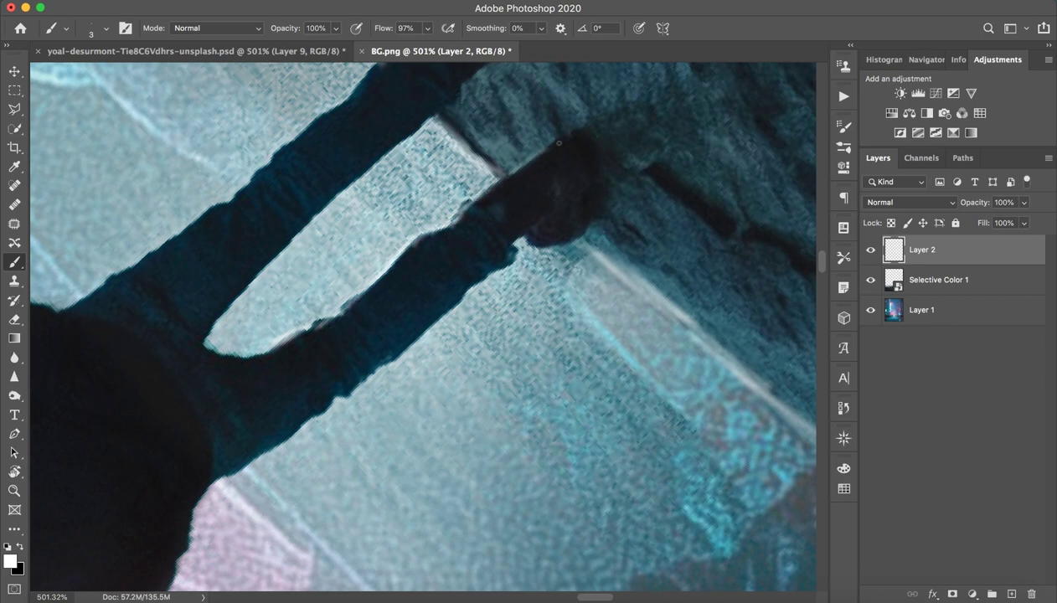
{"action": "left_click_drag", "start_coordinate": [451, 102], "coordinate": [428, 209]}
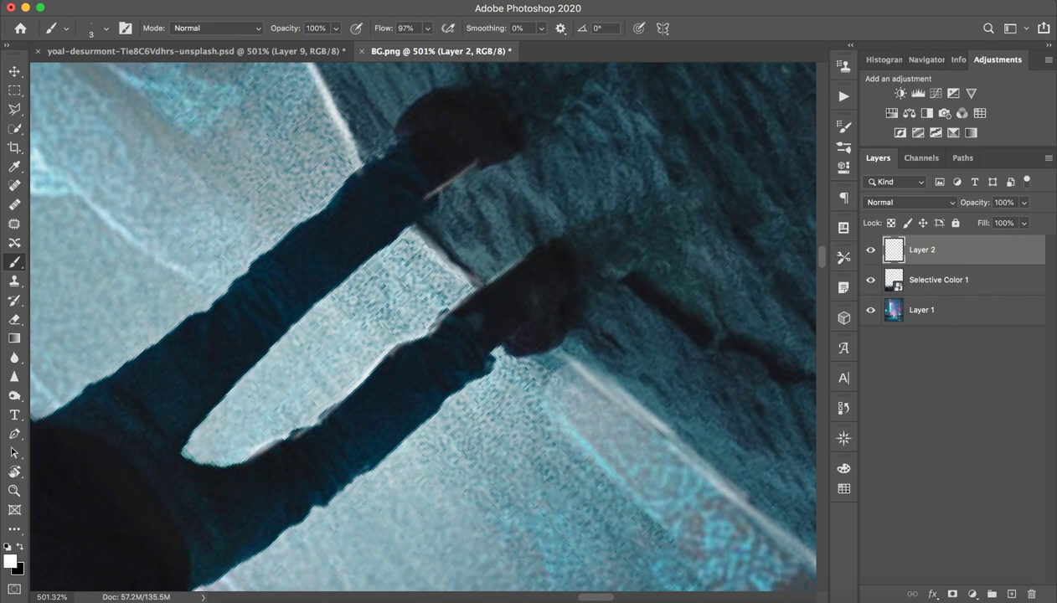
{"action": "left_click_drag", "start_coordinate": [365, 254], "coordinate": [286, 322]}
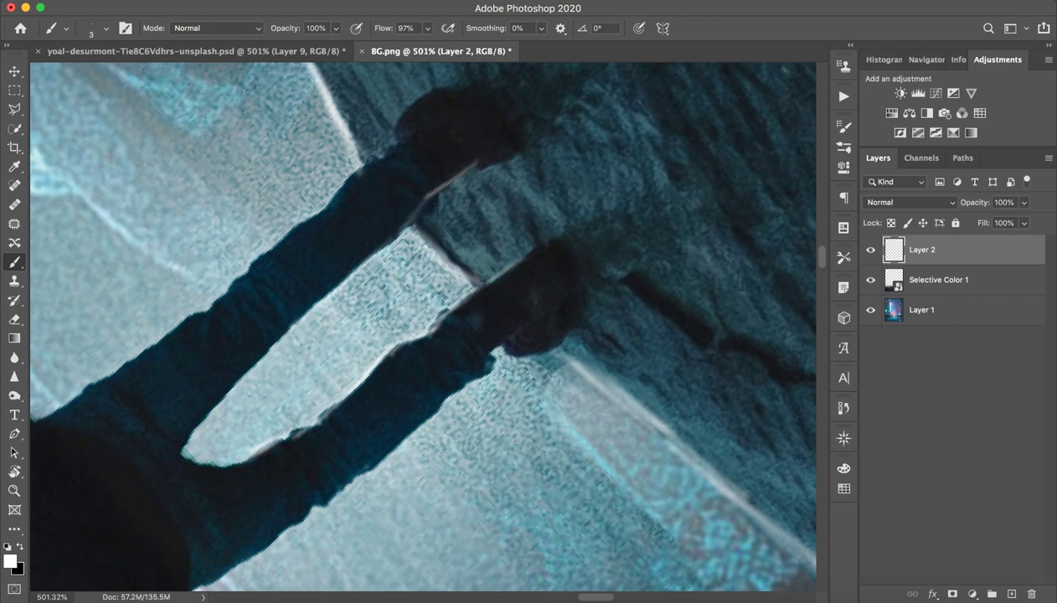
{"action": "left_click_drag", "start_coordinate": [332, 275], "coordinate": [205, 410]}
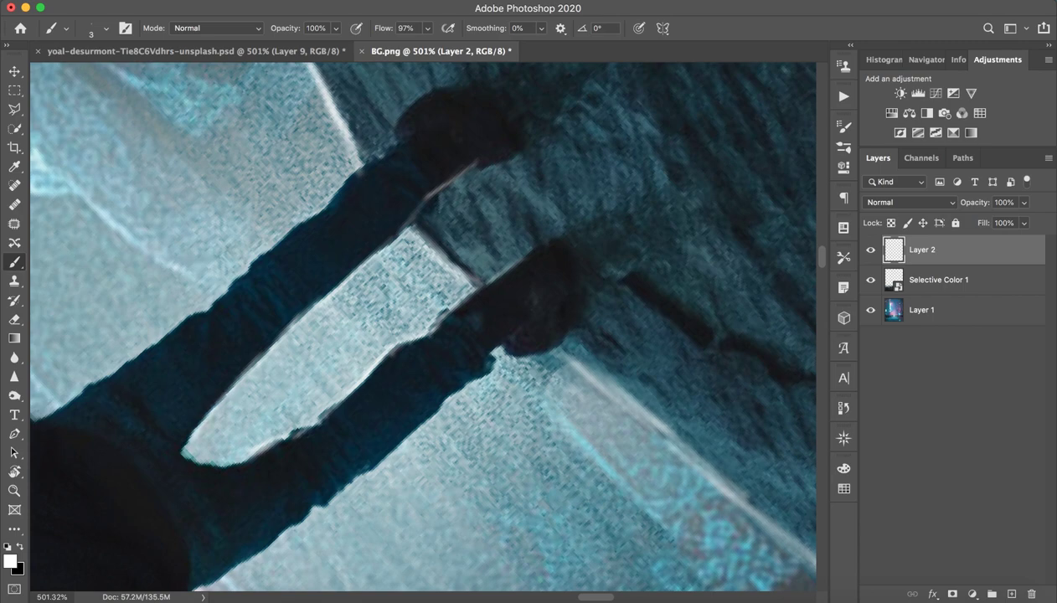
- Reset the view rotation to upright and zoom out to see the whole scene
{"action": "key", "text": "z"}
{"action": "scroll", "coordinate": [410, 230], "scroll_direction": "down", "scroll_amount": 5}
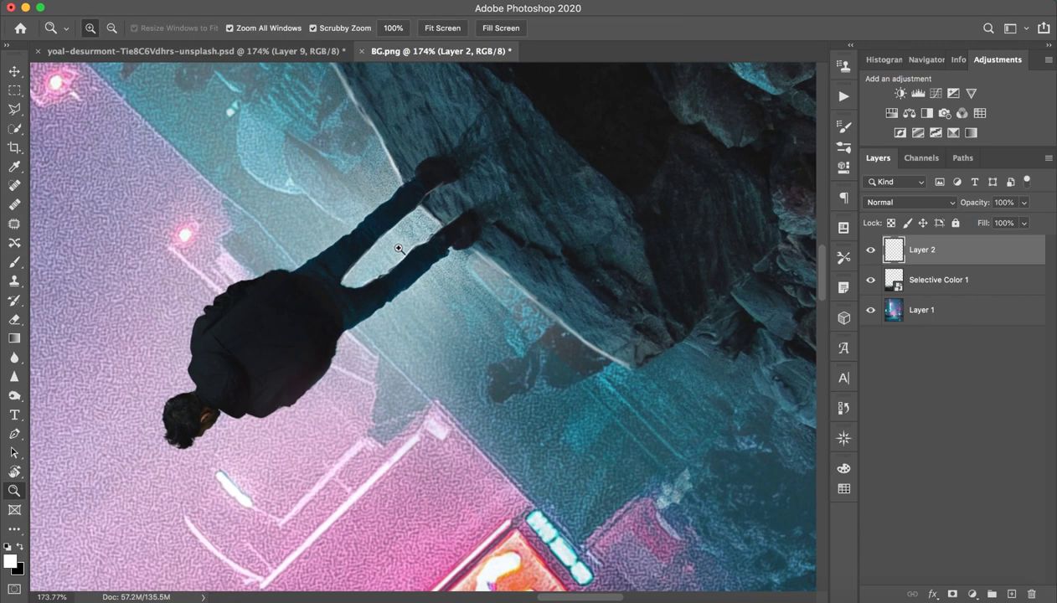
{"action": "scroll", "coordinate": [433, 218], "scroll_direction": "down", "scroll_amount": 2}
{"action": "scroll", "coordinate": [433, 219], "scroll_direction": "up", "scroll_amount": 1}
{"action": "scroll", "coordinate": [439, 277], "scroll_direction": "up", "scroll_amount": 4}
{"action": "key", "text": "r"}
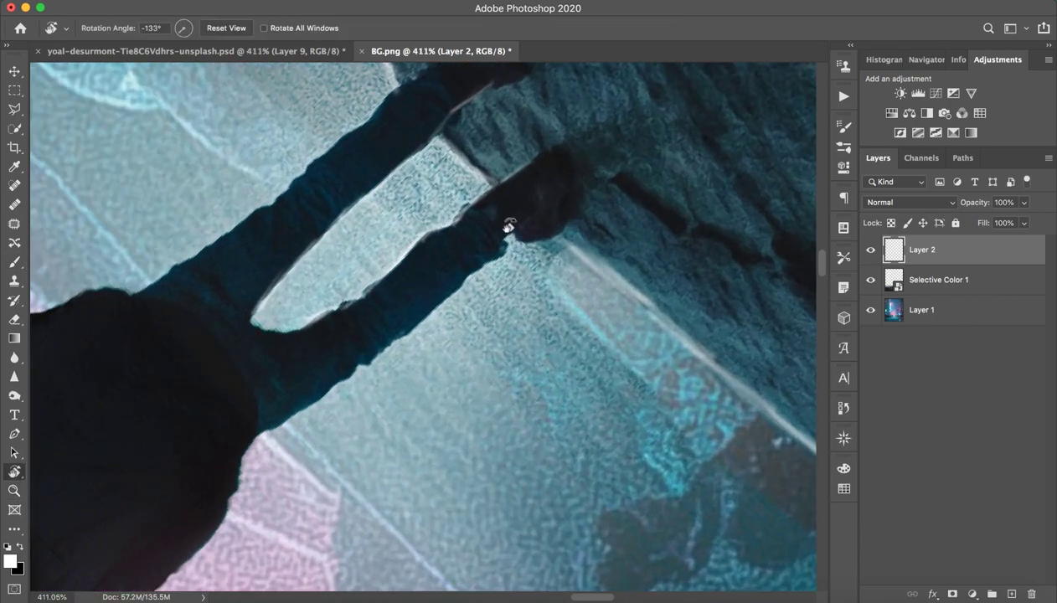
{"action": "left_click", "coordinate": [226, 27]}
{"action": "key", "text": "z"}
{"action": "scroll", "coordinate": [524, 535], "scroll_direction": "down", "scroll_amount": 3}
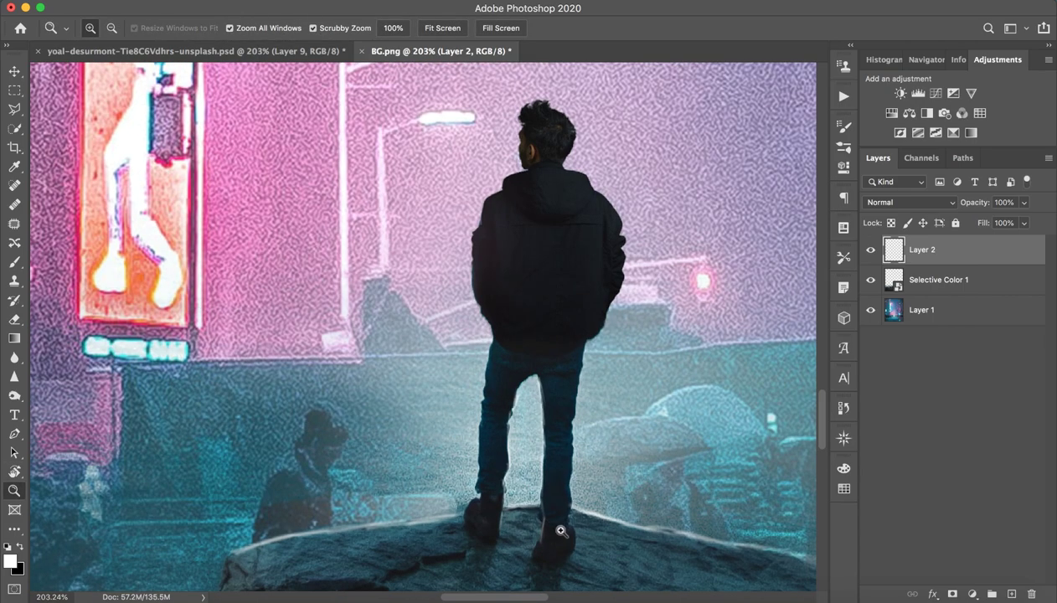
{"action": "scroll", "coordinate": [561, 535], "scroll_direction": "down", "scroll_amount": 5}
{"action": "scroll", "coordinate": [576, 536], "scroll_direction": "down", "scroll_amount": 3}
{"action": "key", "text": "z"}
{"action": "scroll", "coordinate": [469, 402], "scroll_direction": "up", "scroll_amount": 1}
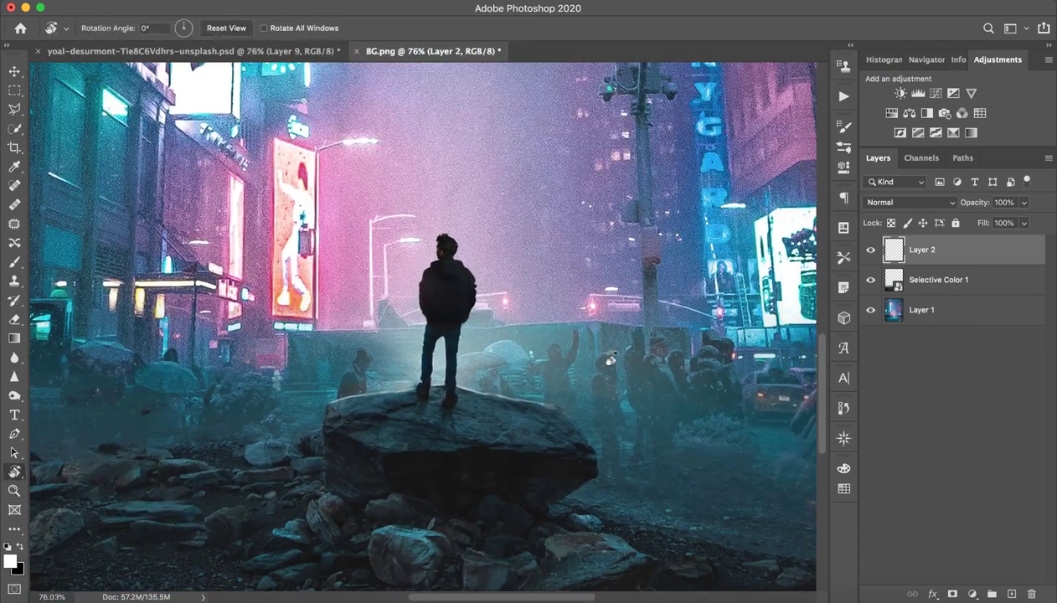
- Toggle Layer 2 and Selective Color 1 visibility to compare the rim glow
{"action": "left_click", "coordinate": [870, 250]}
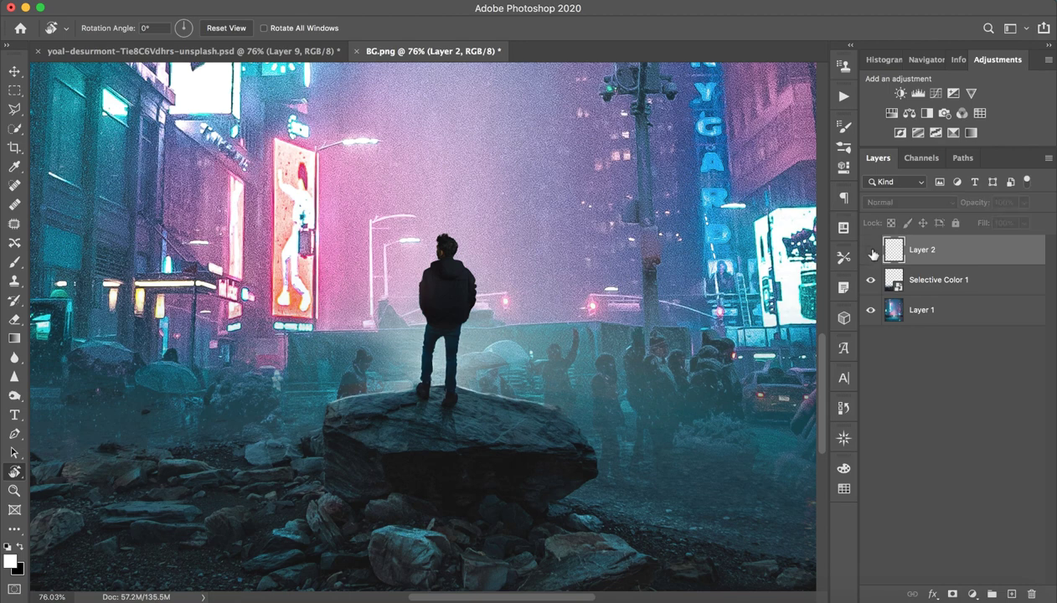
{"action": "left_click", "coordinate": [872, 253]}
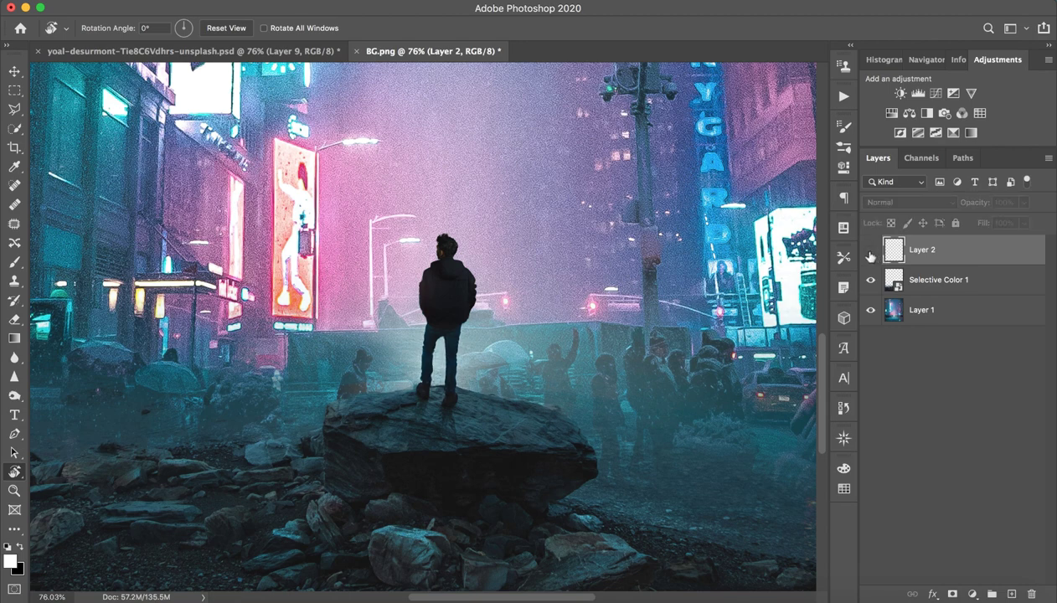
{"action": "left_click", "coordinate": [870, 259]}
{"action": "key", "text": "z"}
{"action": "scroll", "coordinate": [868, 335], "scroll_direction": "down", "scroll_amount": 3}
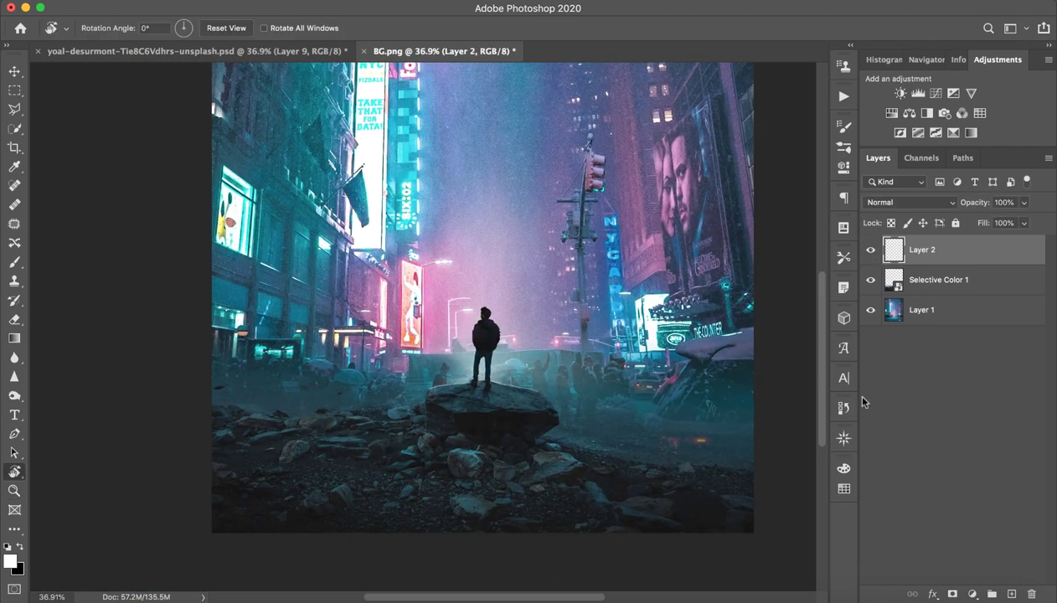
{"action": "left_click", "coordinate": [870, 289]}
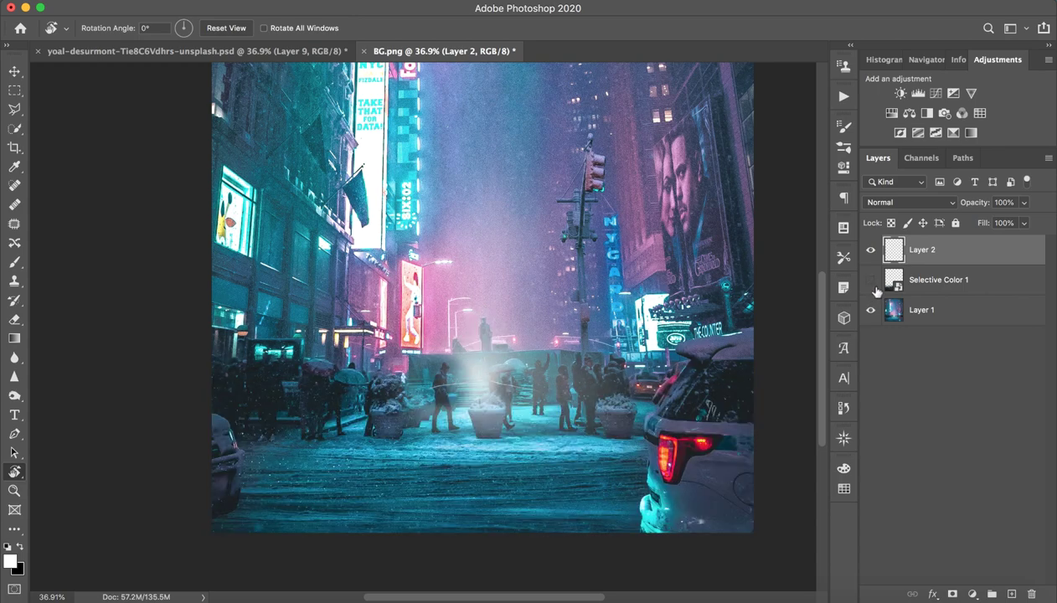
{"action": "left_click", "coordinate": [871, 289]}
- Zoom in on the figure, then add a new empty Layer 3 above Layer 2
{"action": "key", "text": "z"}
{"action": "scroll", "coordinate": [569, 380], "scroll_direction": "down", "scroll_amount": 3}
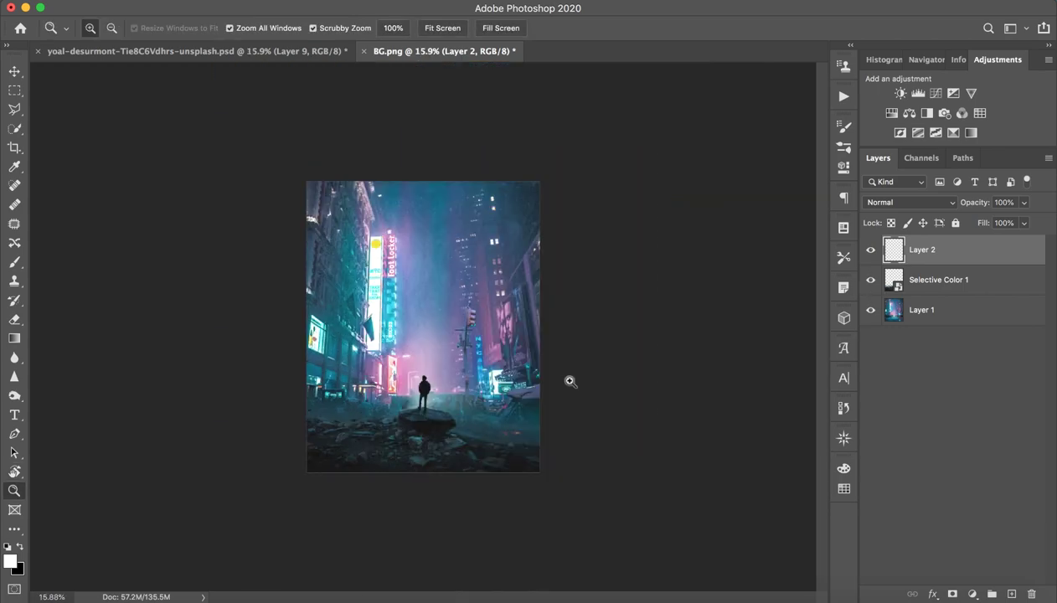
{"action": "scroll", "coordinate": [432, 431], "scroll_direction": "up", "scroll_amount": 1}
{"action": "scroll", "coordinate": [442, 436], "scroll_direction": "up", "scroll_amount": 1}
{"action": "scroll", "coordinate": [442, 436], "scroll_direction": "up", "scroll_amount": 1}
{"action": "key", "text": "r"}
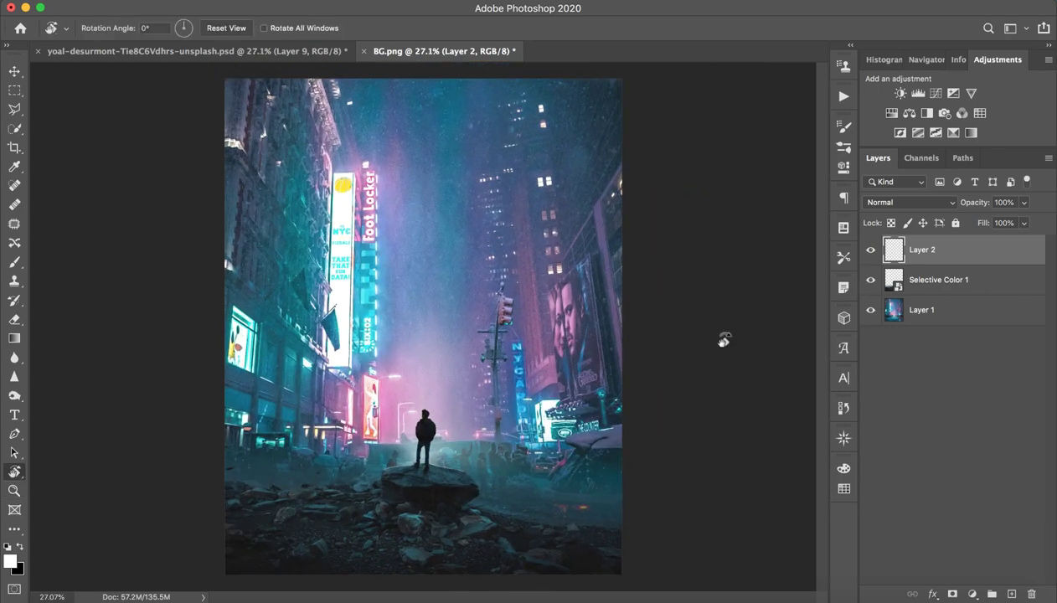
{"action": "key", "text": "z"}
{"action": "scroll", "coordinate": [503, 434], "scroll_direction": "up", "scroll_amount": 5}
{"action": "scroll", "coordinate": [502, 433], "scroll_direction": "down", "scroll_amount": 3}
{"action": "key", "text": "r"}
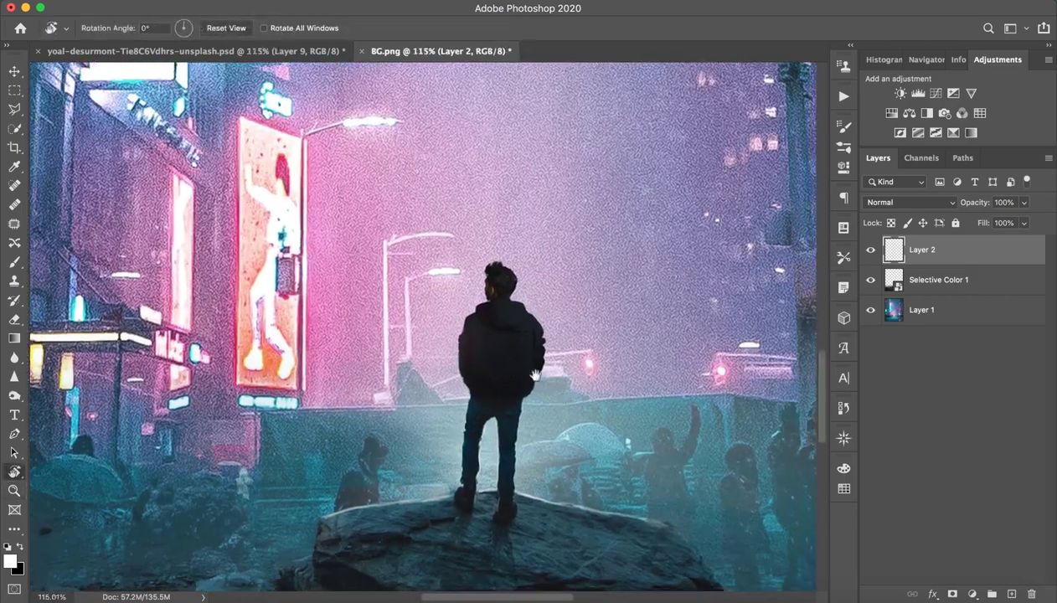
{"action": "key", "text": "z"}
{"action": "scroll", "coordinate": [468, 303], "scroll_direction": "down", "scroll_amount": 1}
{"action": "key", "text": "r"}
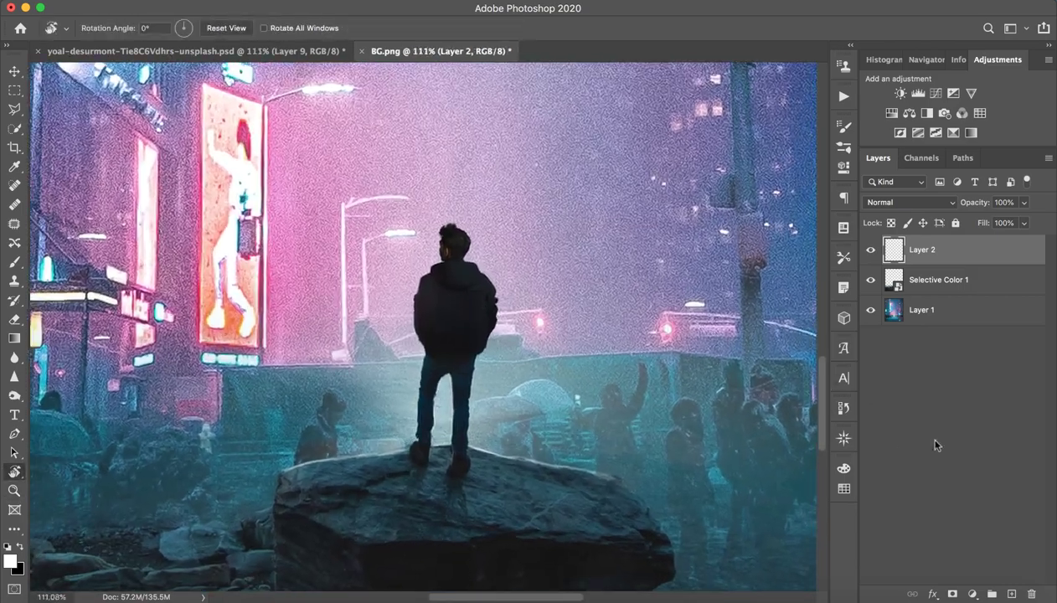
{"action": "left_click", "coordinate": [1010, 593]}
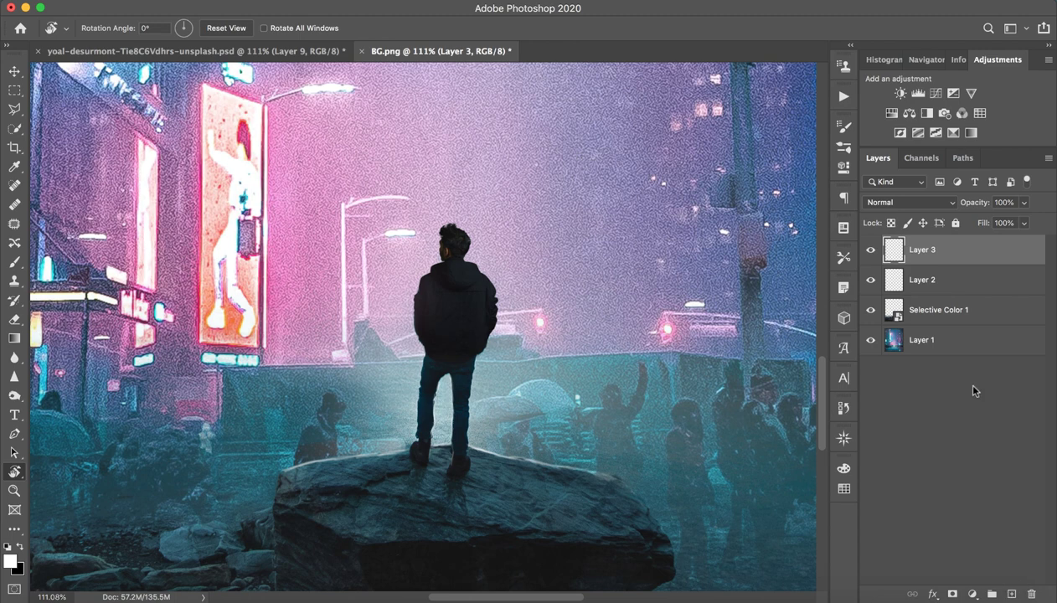
{"action": "left_click", "coordinate": [888, 201]}
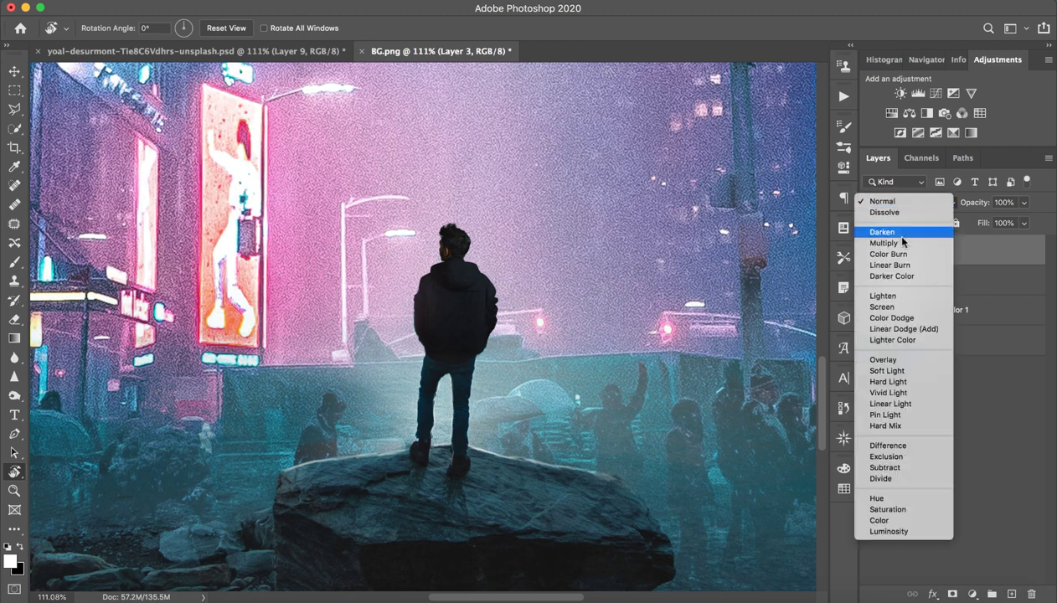
- Set Layer 3 to Color blending and brush sampled neon tints over the figure at 163 px
{"action": "left_click", "coordinate": [903, 511]}
{"action": "left_click", "coordinate": [14, 262]}
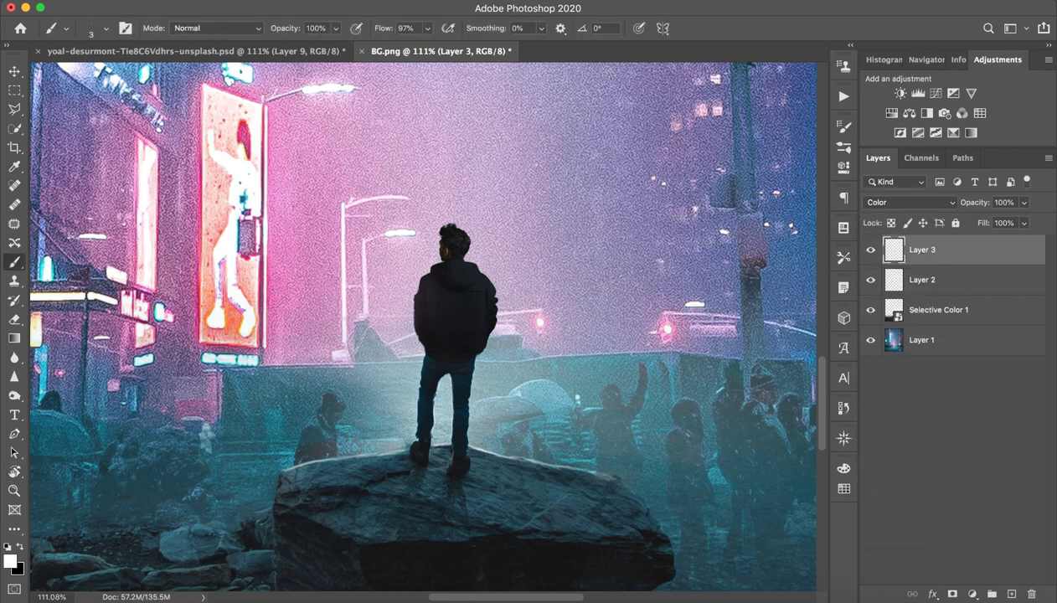
{"action": "left_click", "coordinate": [368, 279], "text": "alt"}
{"action": "left_click_drag", "start_coordinate": [376, 285], "coordinate": [457, 301]}
{"action": "left_click_drag", "start_coordinate": [420, 418], "coordinate": [546, 350]}
{"action": "left_click", "coordinate": [548, 275], "text": "alt"}
{"action": "mouse_move", "coordinate": [528, 303]}
{"action": "left_mouse_down"}
{"action": "mouse_move", "coordinate": [458, 336]}
{"action": "mouse_move", "coordinate": [453, 242]}
{"action": "left_mouse_up"}
- Switch Layer 3 to Lighter Color, add a soft waist glow, and lower opacity to 20%
{"action": "left_click", "coordinate": [910, 205]}
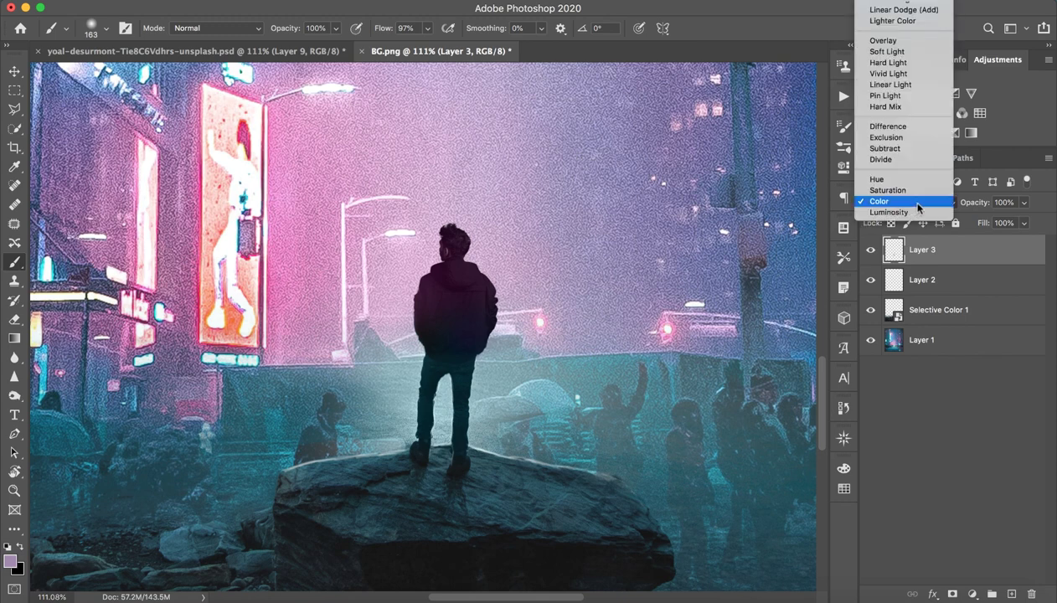
{"action": "left_click", "coordinate": [895, 21]}
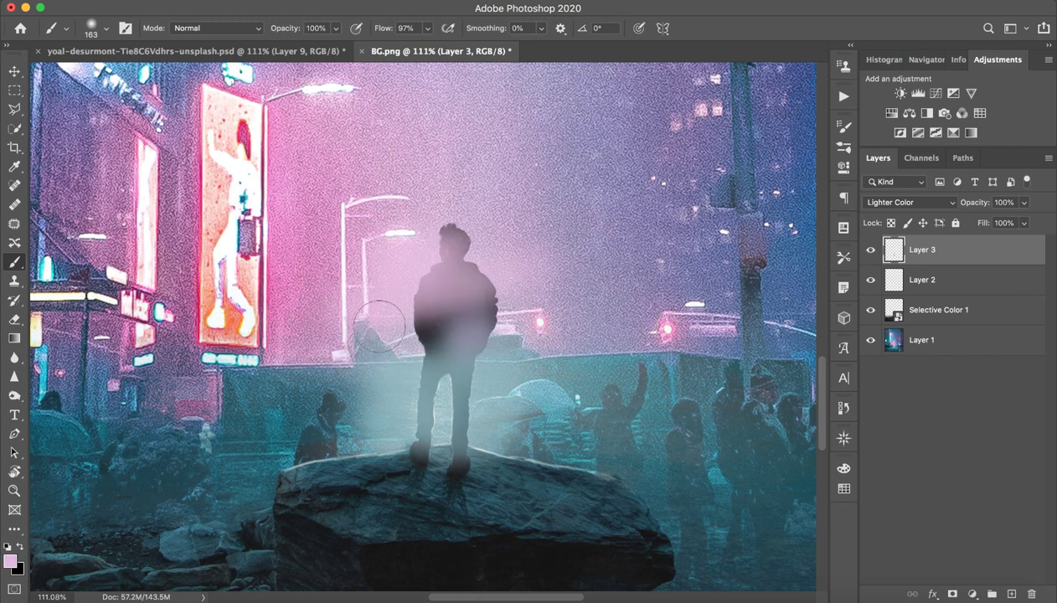
{"action": "left_click_drag", "start_coordinate": [399, 340], "coordinate": [431, 331]}
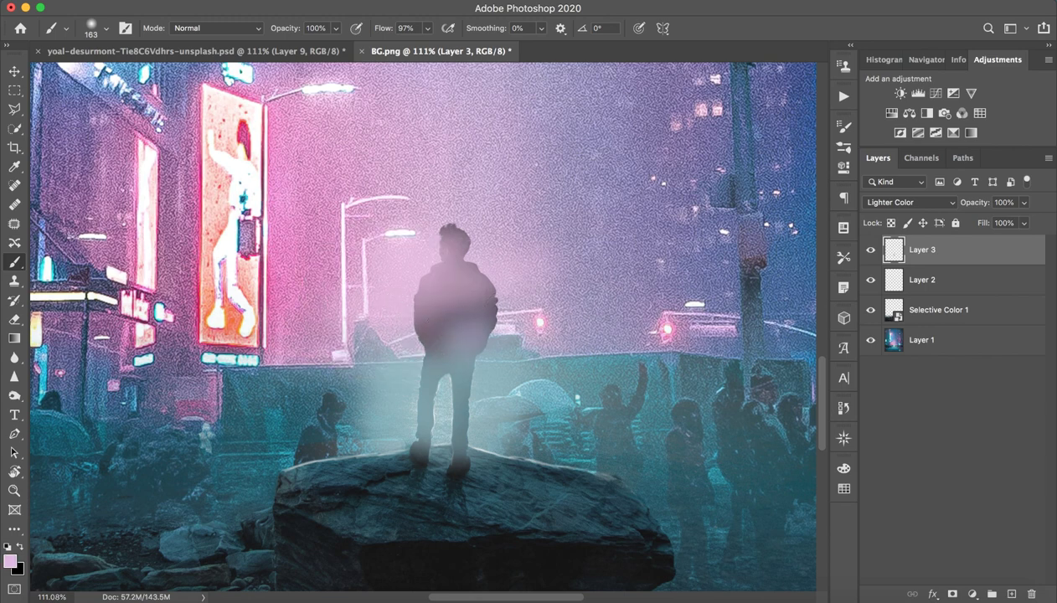
{"action": "left_click_drag", "start_coordinate": [981, 207], "coordinate": [971, 208]}
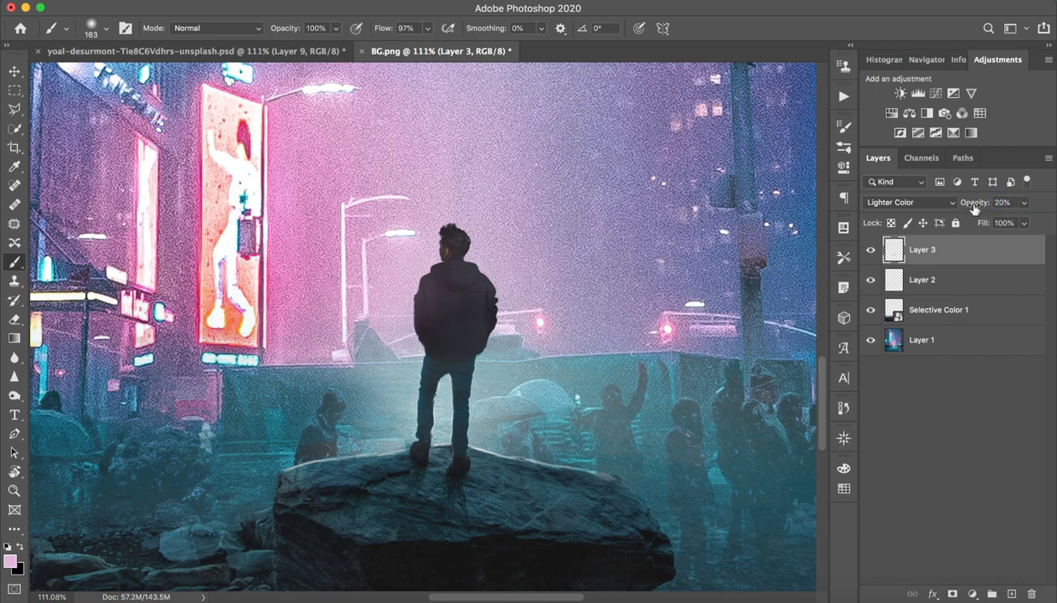
{"action": "key", "text": "z"}
{"action": "left_click_drag", "start_coordinate": [653, 276], "coordinate": [590, 276]}
- Toggle Layer 3 on and off to compare the glow, then zoom in on the image
{"action": "key", "text": "b"}
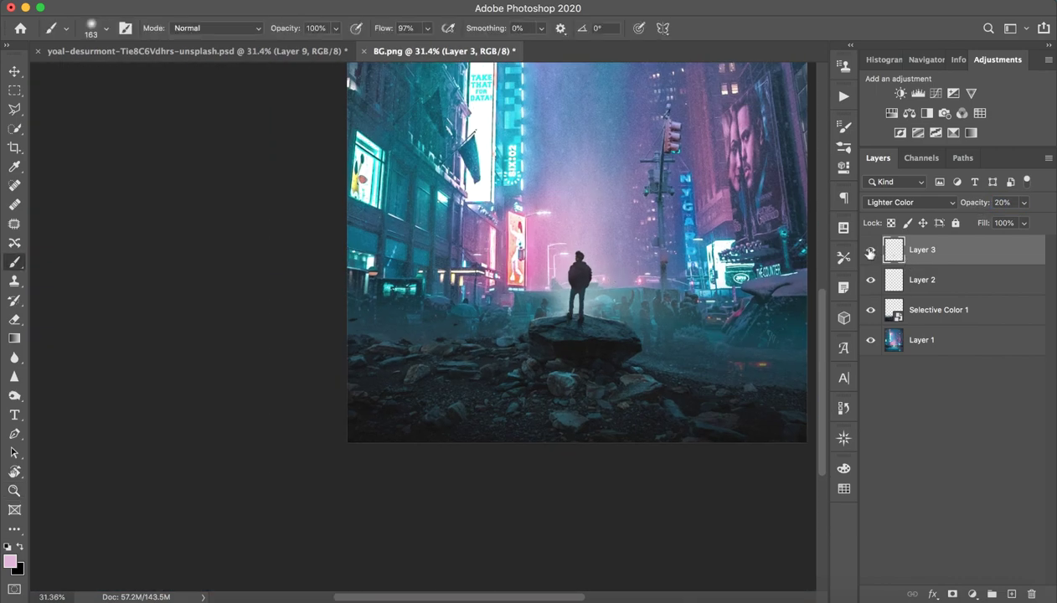
{"action": "left_click", "coordinate": [870, 251]}
{"action": "left_click", "coordinate": [870, 250]}
{"action": "left_click", "coordinate": [870, 251]}
{"action": "left_click", "coordinate": [871, 251]}
{"action": "scroll", "coordinate": [641, 203], "scroll_direction": "up", "scroll_amount": 2}
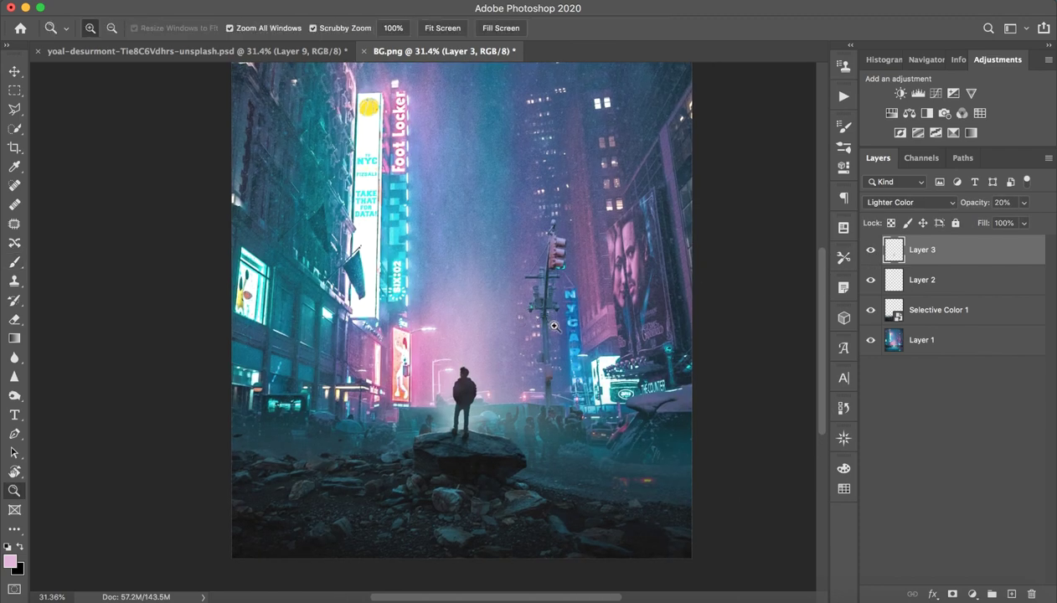
{"action": "left_click_drag", "start_coordinate": [640, 203], "coordinate": [509, 382]}
{"action": "scroll", "coordinate": [509, 383], "scroll_direction": "down", "scroll_amount": 2}
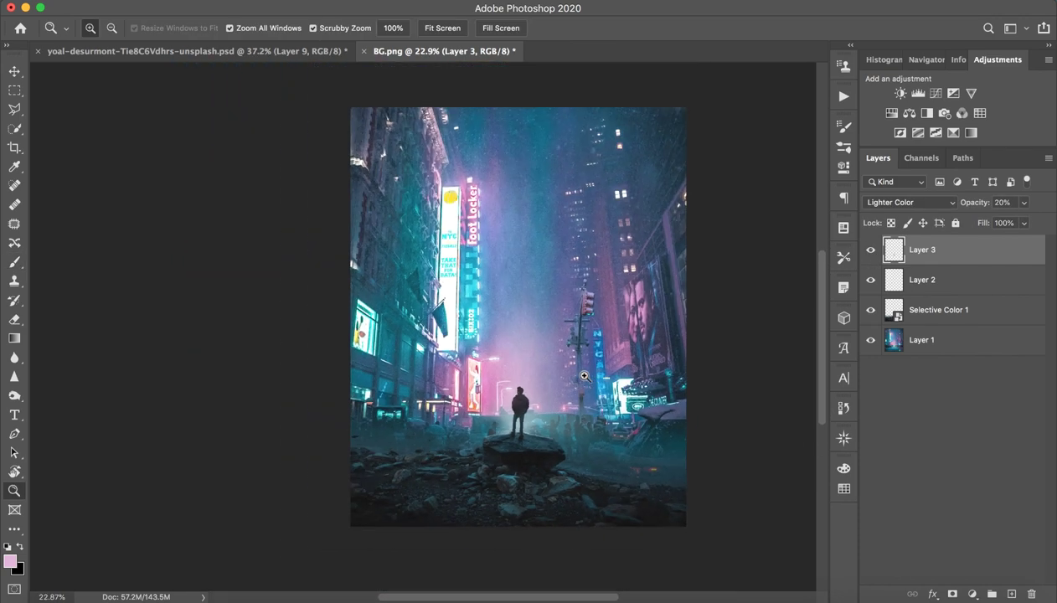
{"action": "scroll", "coordinate": [363, 143], "scroll_direction": "up", "scroll_amount": 1}
- In the unsplash reference PSD, hide the upper layers, then re-show Layer 2, Rim Stone and Fade men
{"action": "left_click", "coordinate": [317, 57]}
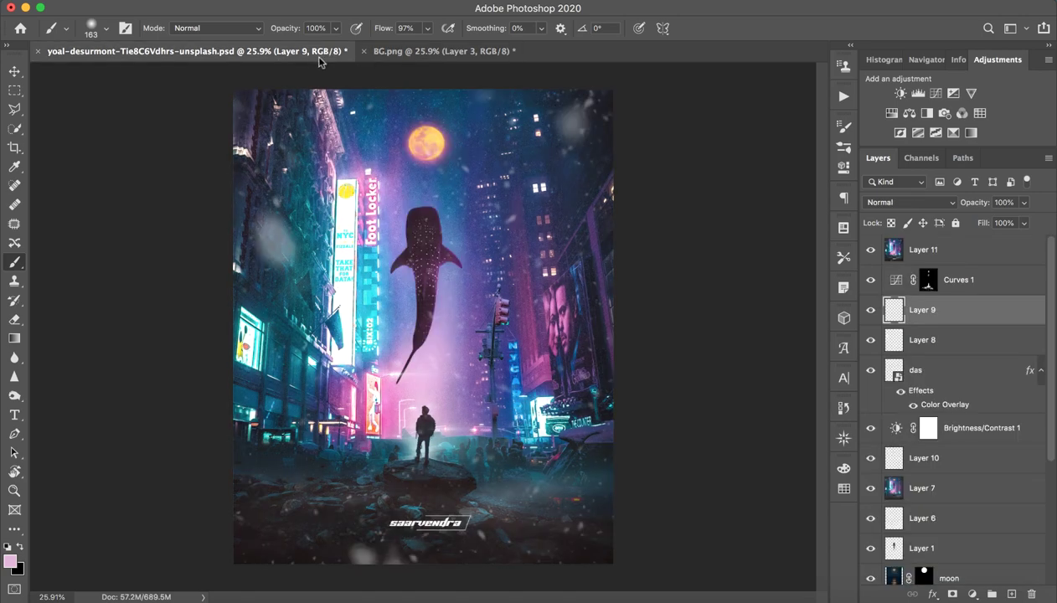
{"action": "left_click_drag", "start_coordinate": [870, 254], "coordinate": [904, 475]}
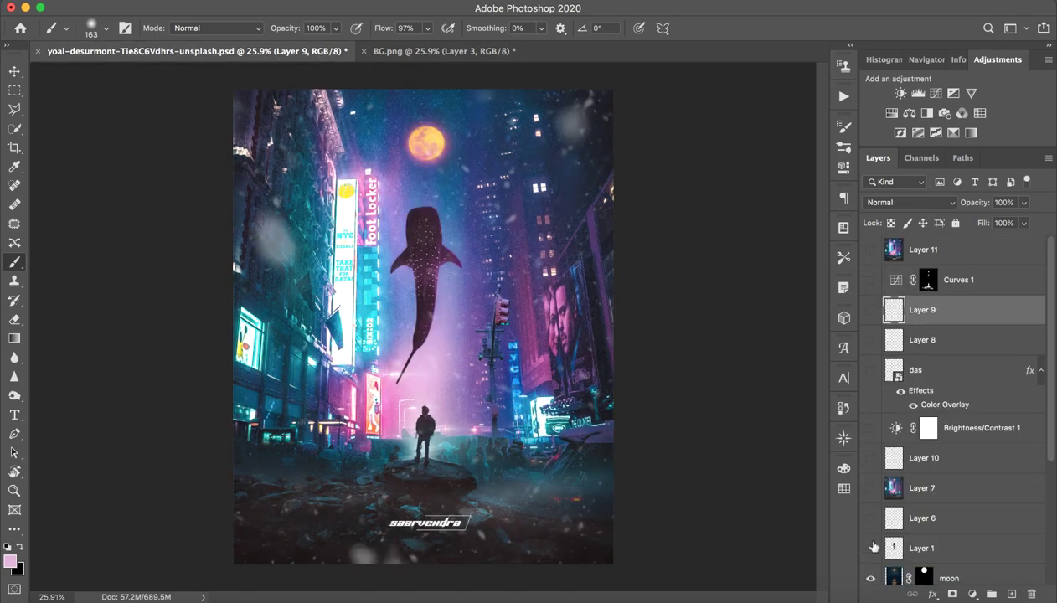
{"action": "left_click_drag", "start_coordinate": [872, 394], "coordinate": [873, 486]}
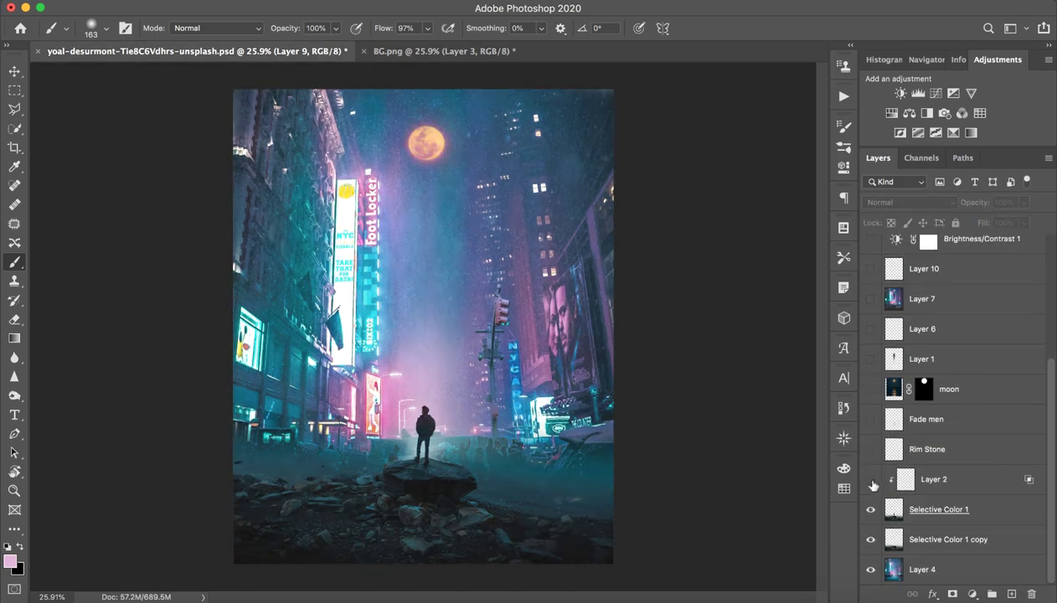
{"action": "left_click", "coordinate": [871, 482]}
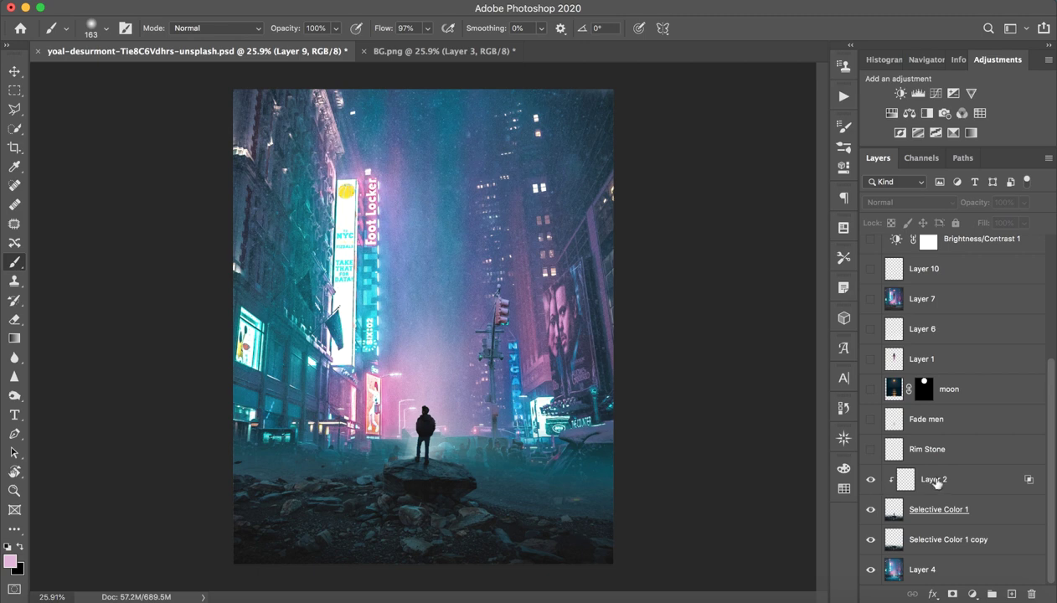
{"action": "left_click", "coordinate": [871, 452]}
{"action": "left_click", "coordinate": [925, 419]}
{"action": "left_click", "coordinate": [870, 419]}
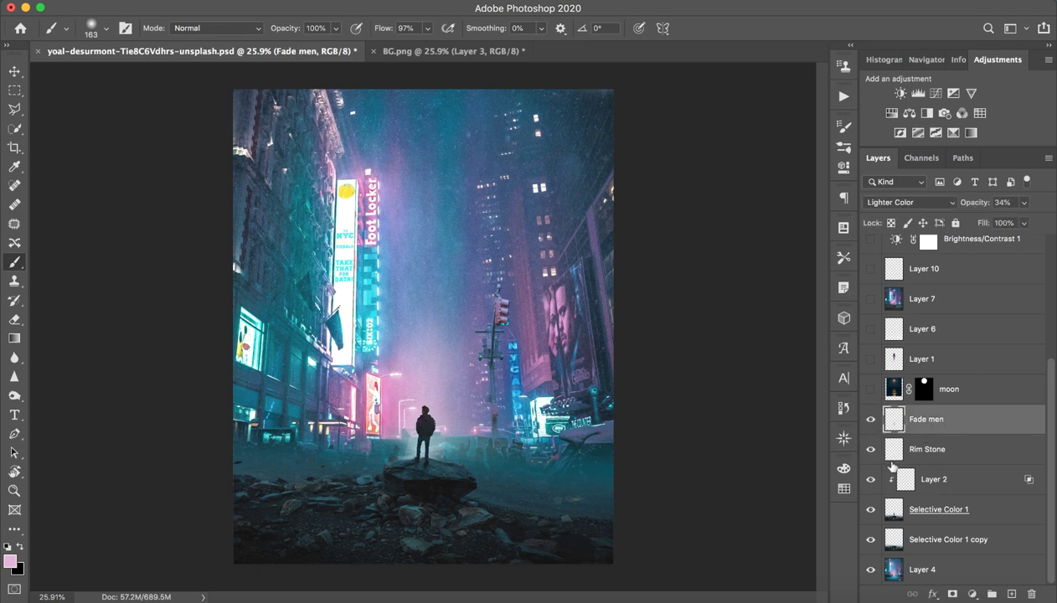
{"action": "left_click", "coordinate": [934, 390]}
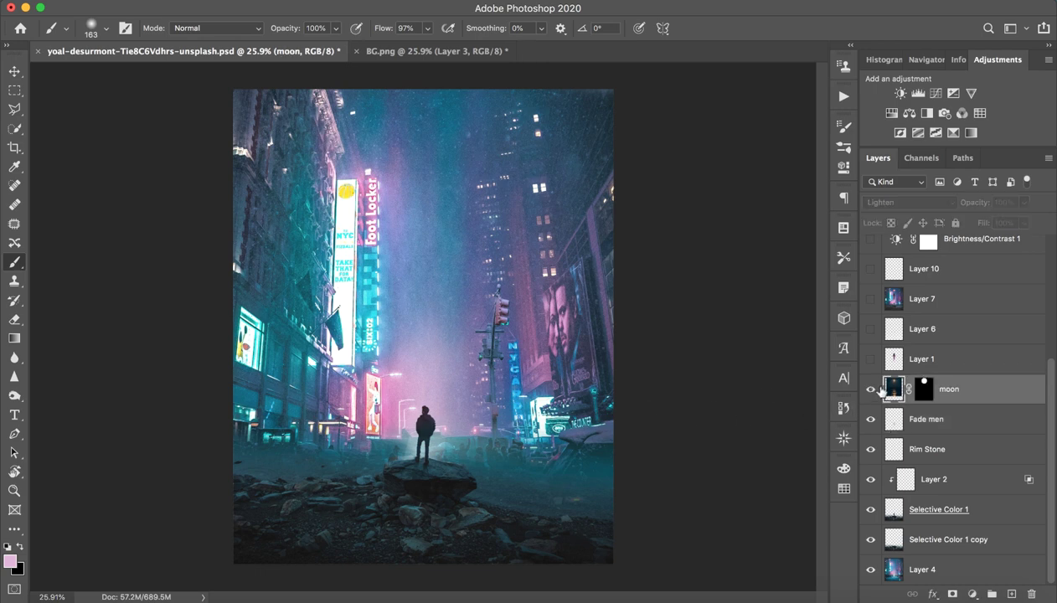
{"action": "left_click", "coordinate": [871, 388]}
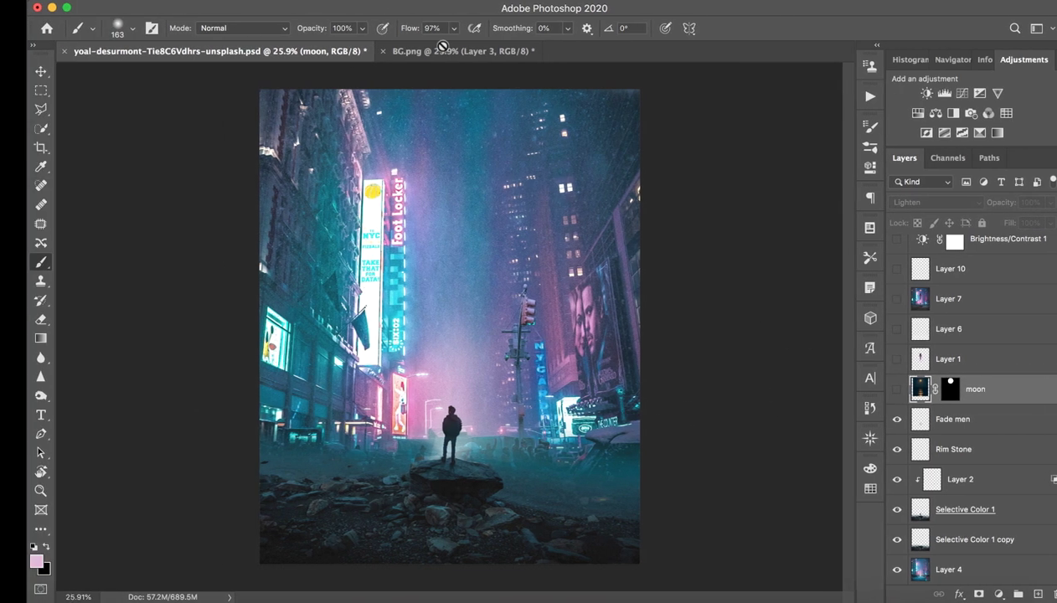
- Place Lightne - Moon.png into BG.png near the top of the scene
{"action": "left_click", "coordinate": [442, 50]}
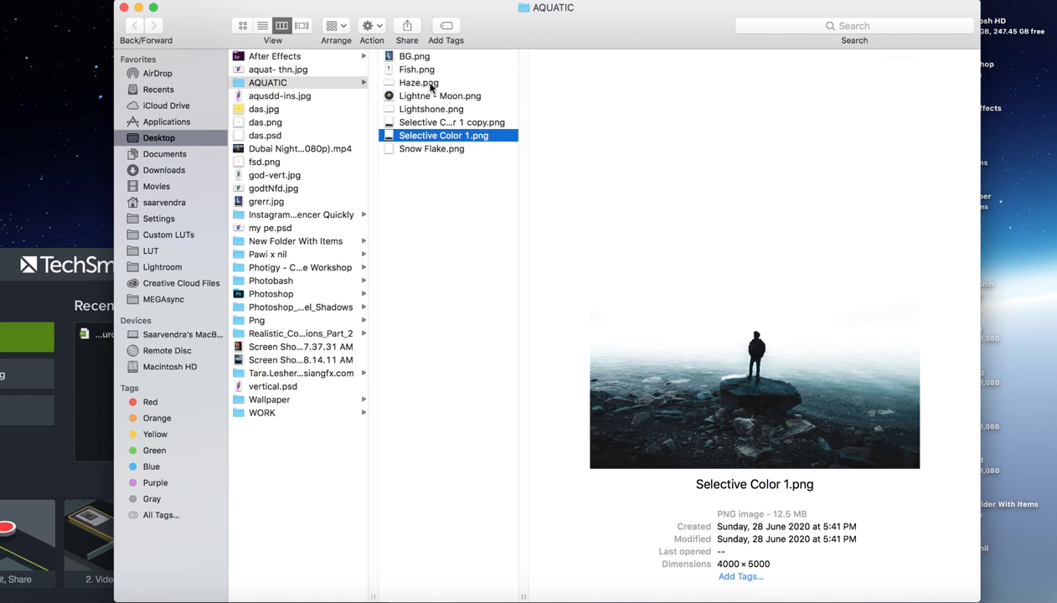
{"action": "mouse_move", "coordinate": [430, 94]}
{"action": "left_mouse_down"}
{"action": "mouse_move", "coordinate": [462, 307]}
{"action": "mouse_move", "coordinate": [461, 133]}
{"action": "left_mouse_up"}
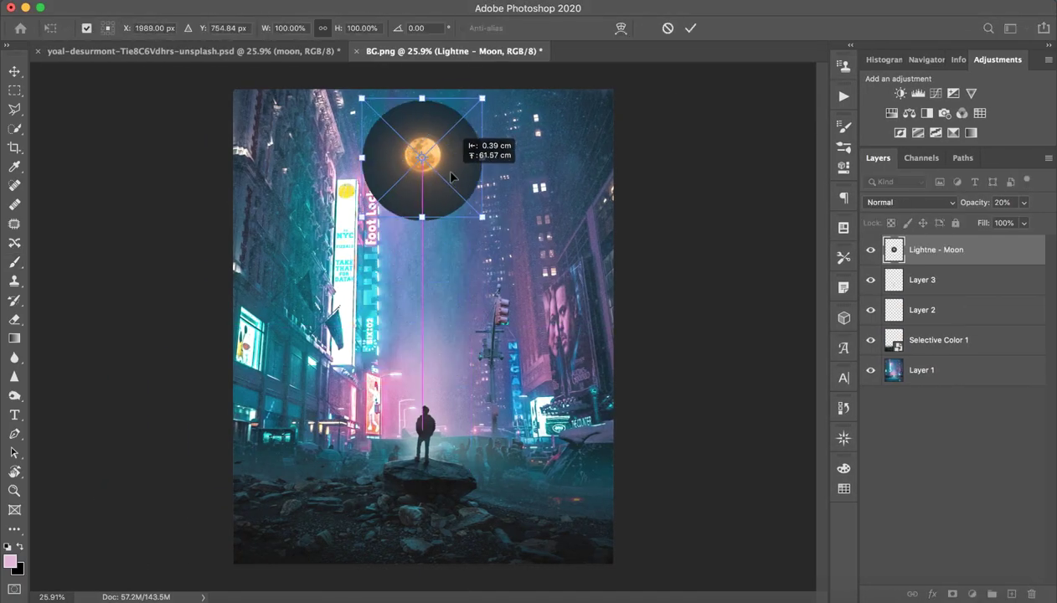
{"action": "left_click", "coordinate": [690, 28]}
{"action": "key", "text": "b"}
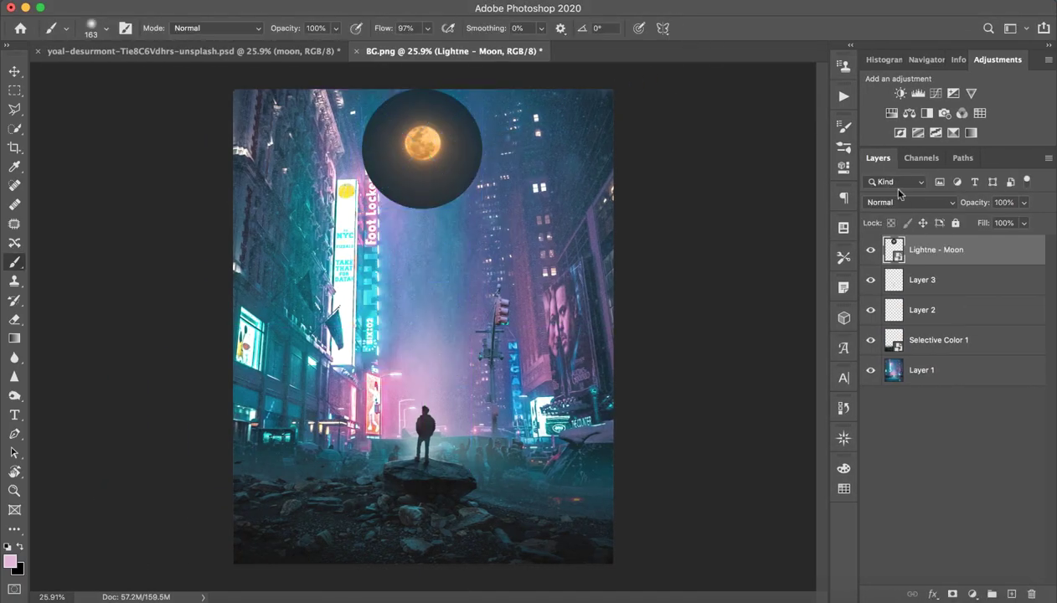
- Set the moon layer's blend mode to Lighten, after trying Lighter Color
{"action": "left_click", "coordinate": [903, 202]}
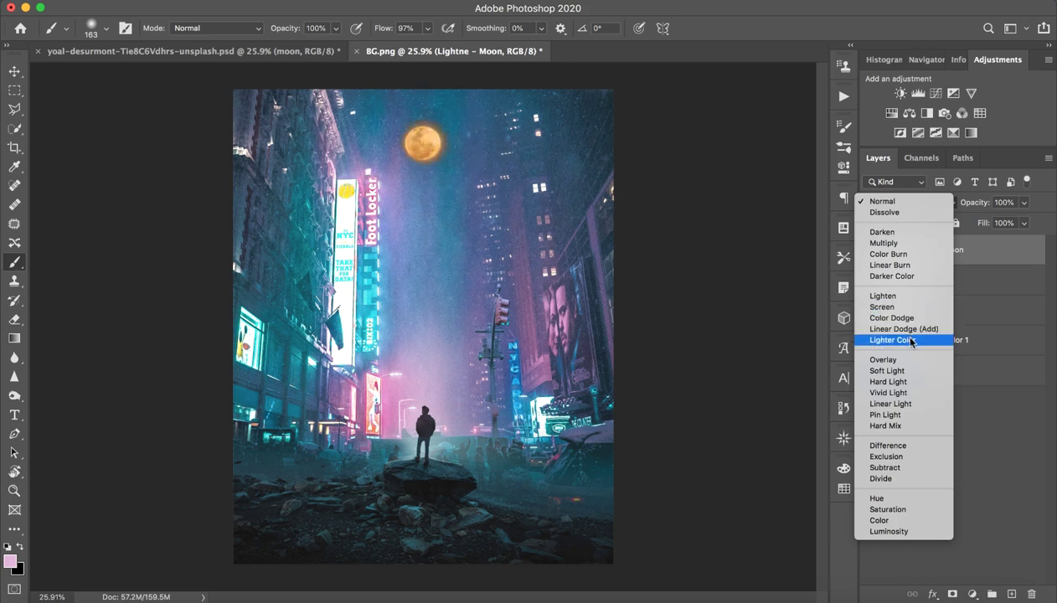
{"action": "left_click", "coordinate": [911, 339]}
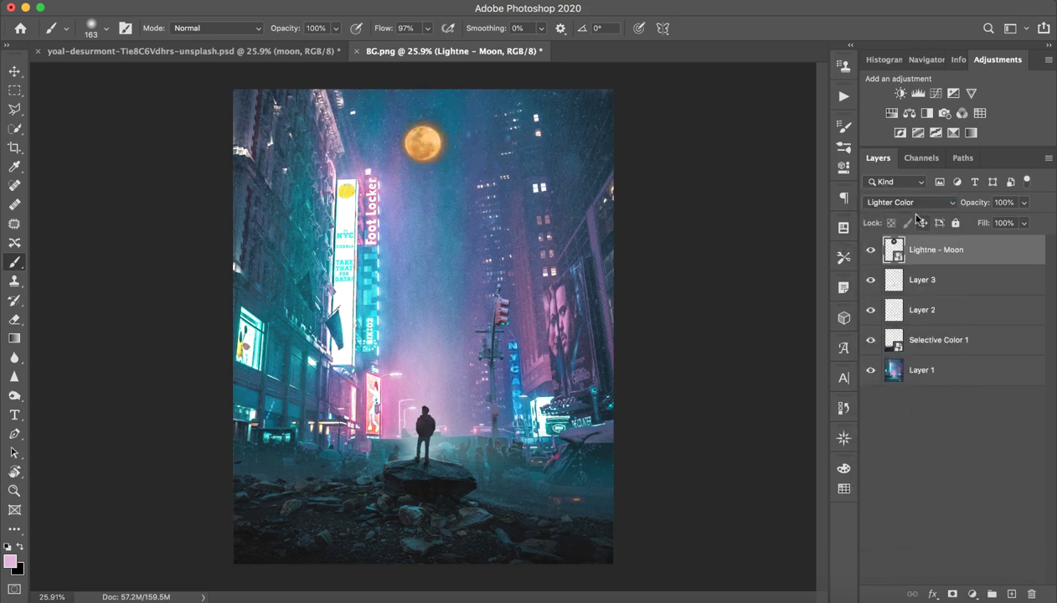
{"action": "left_click", "coordinate": [906, 204]}
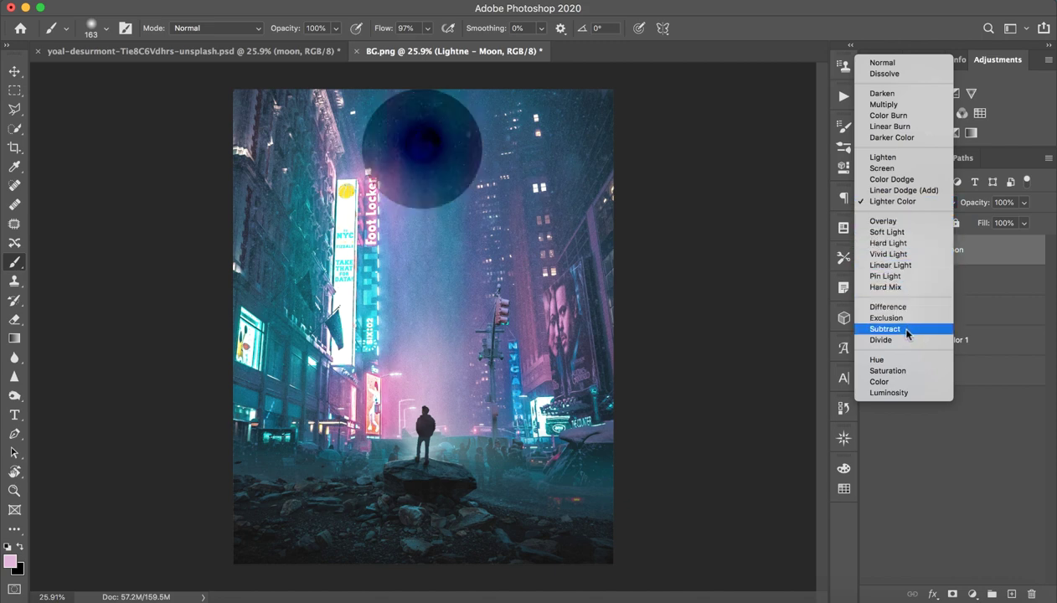
{"action": "left_click", "coordinate": [903, 159]}
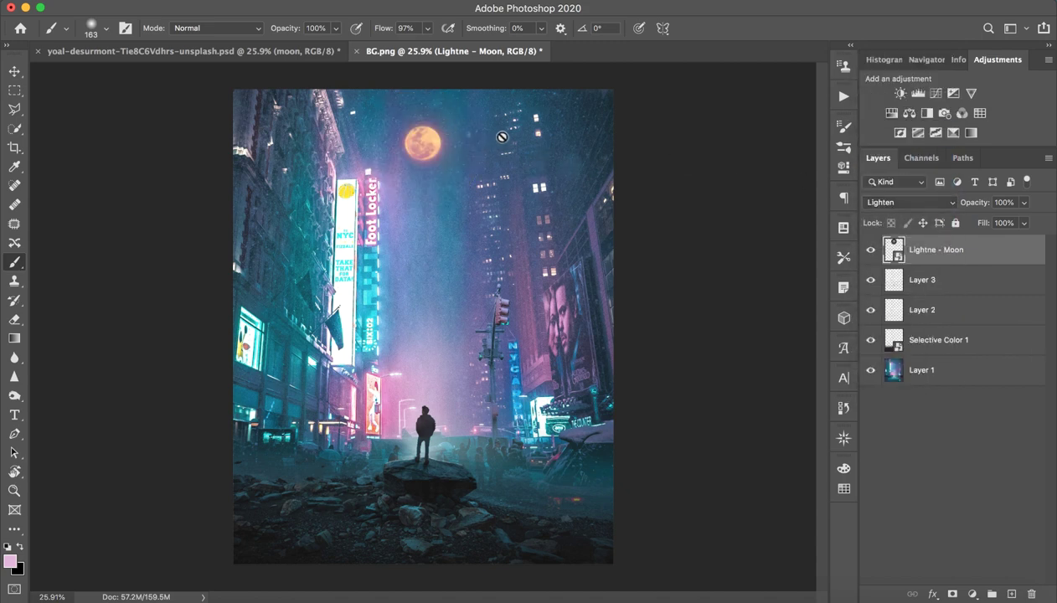
- Enlarge the moon from its centre to about 147%
{"action": "key", "text": "v"}
{"action": "left_click_drag", "start_coordinate": [484, 85], "coordinate": [511, 62]}
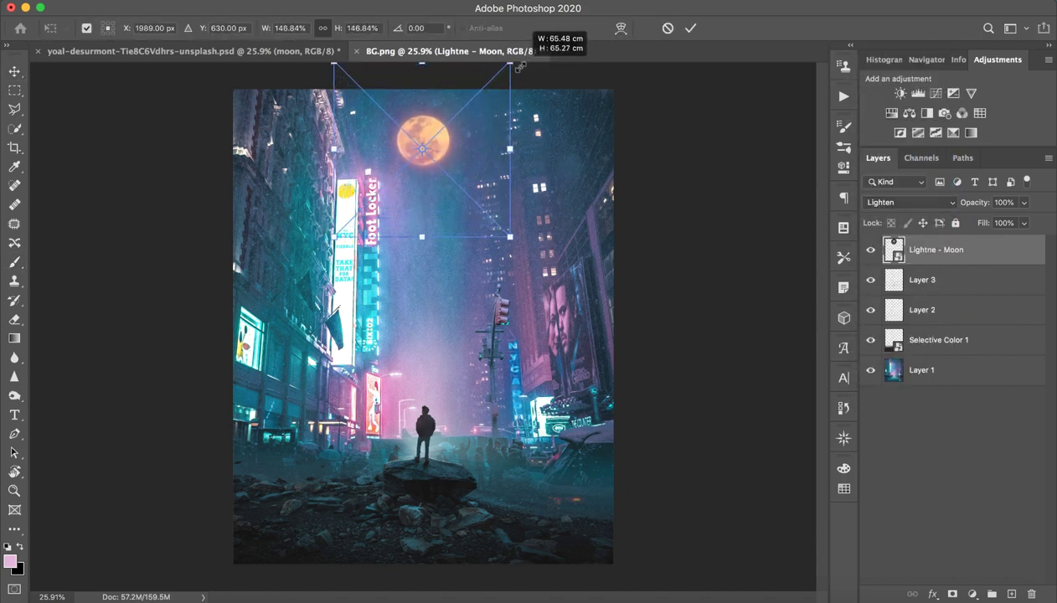
{"action": "left_click", "coordinate": [685, 27]}
- Place Fish.png into BG.png as a new whale shark layer
{"action": "left_click", "coordinate": [961, 418]}
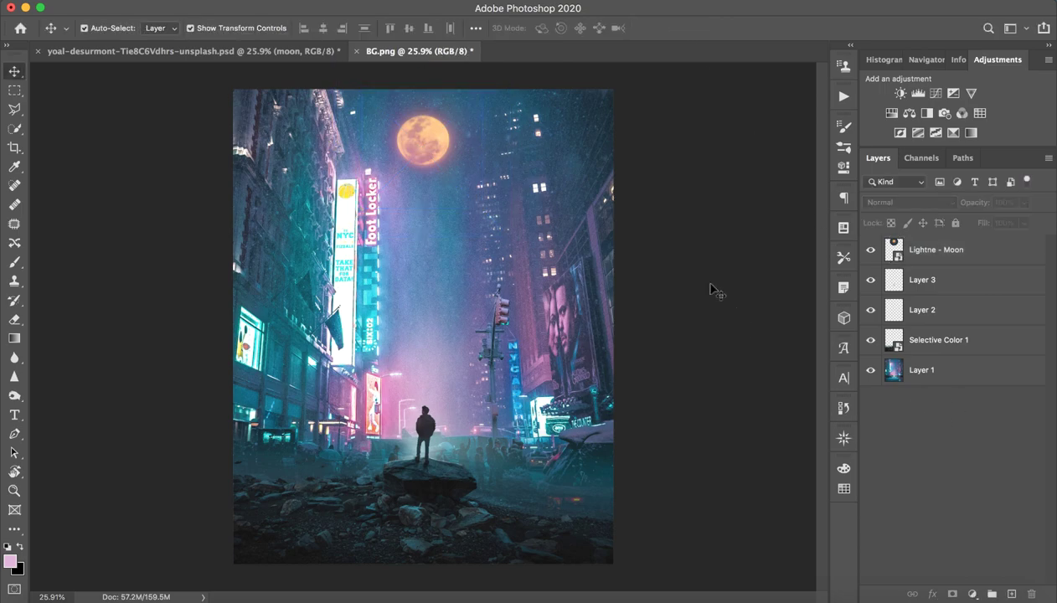
{"action": "key", "text": "ctrl+Right"}
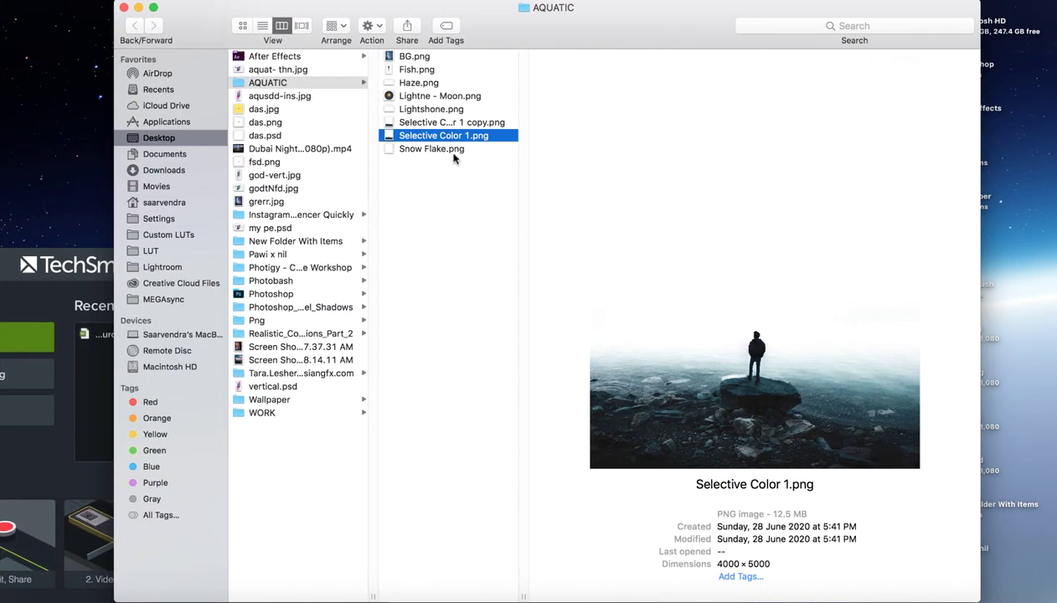
{"action": "left_click_drag", "start_coordinate": [404, 70], "coordinate": [467, 285]}
{"action": "key", "text": "ctrl+Left"}
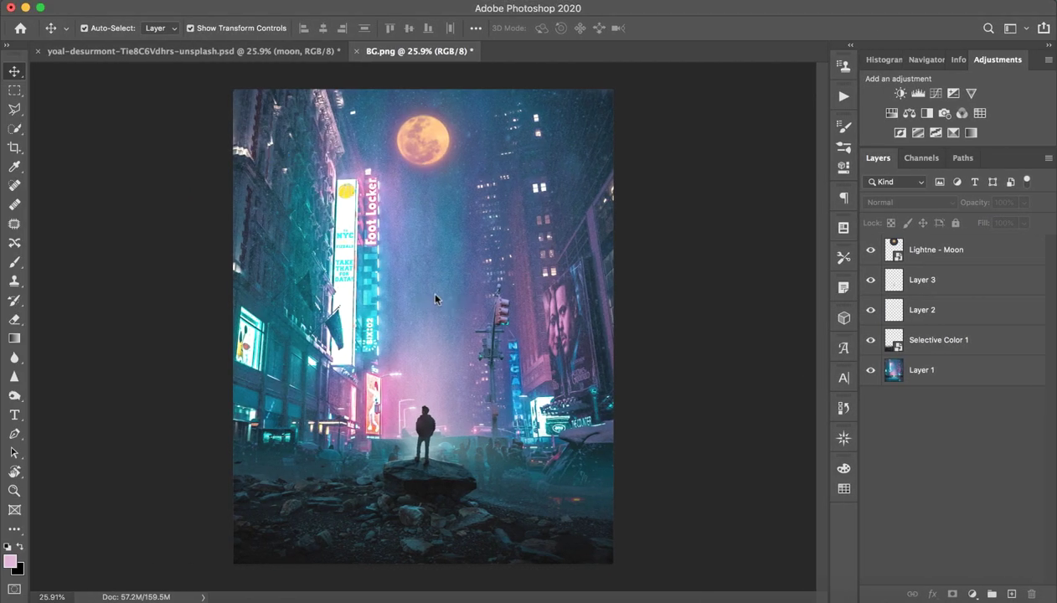
- Move the whale shark into the sky below the moon and scale it to about 89%
{"action": "left_click_drag", "start_coordinate": [463, 328], "coordinate": [470, 274]}
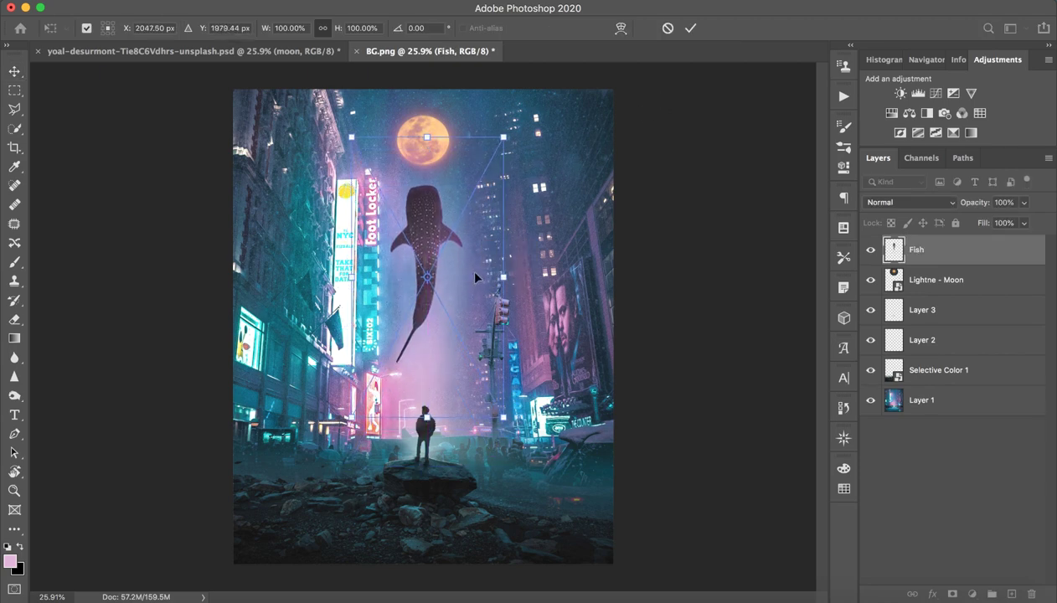
{"action": "left_click_drag", "start_coordinate": [467, 267], "coordinate": [467, 272]}
{"action": "left_click_drag", "start_coordinate": [502, 137], "coordinate": [494, 170]}
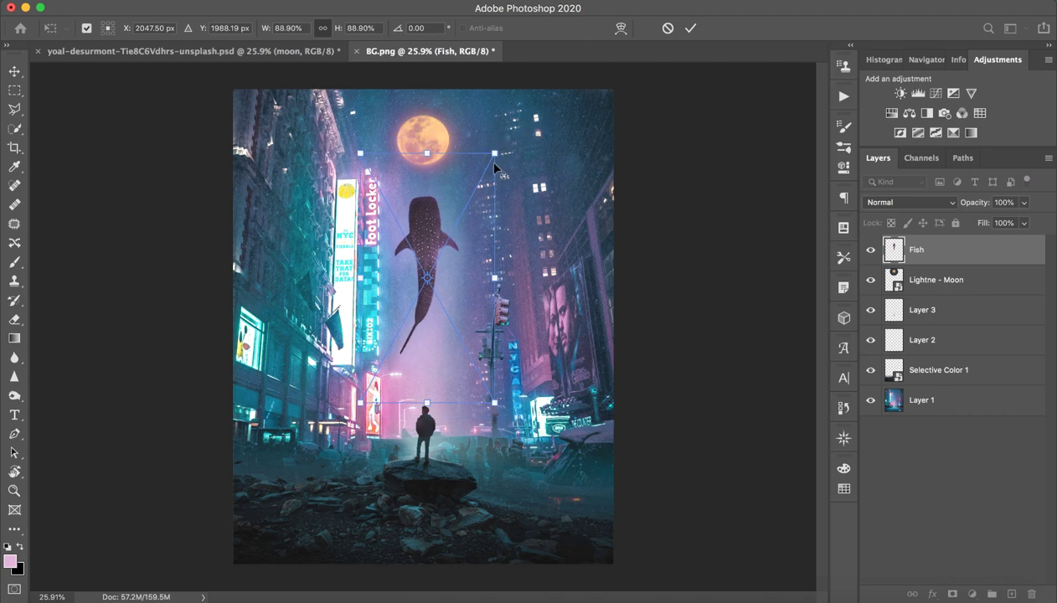
{"action": "left_click", "coordinate": [690, 28]}
- In the reference PSD, show the whale shark, moon and Layer 6 fog layers
{"action": "left_click", "coordinate": [243, 51]}
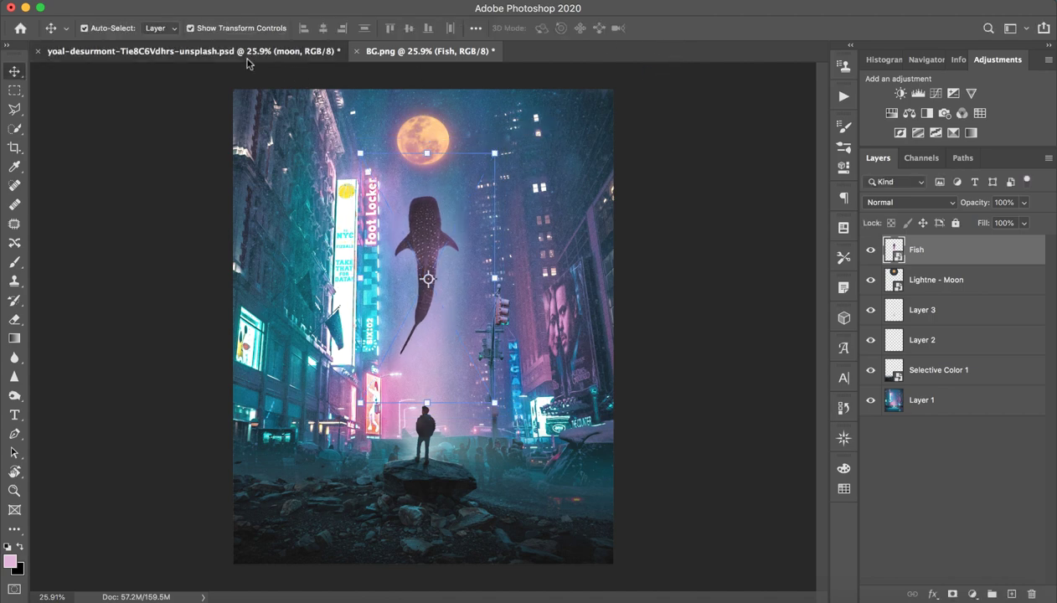
{"action": "left_click", "coordinate": [870, 539]}
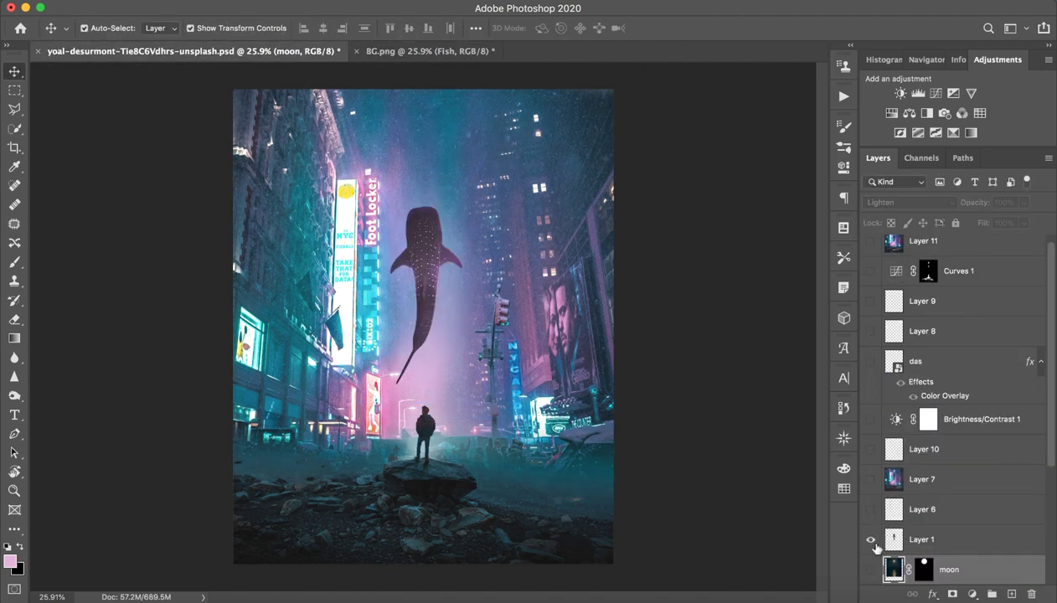
{"action": "left_click", "coordinate": [871, 568]}
{"action": "left_click", "coordinate": [870, 509]}
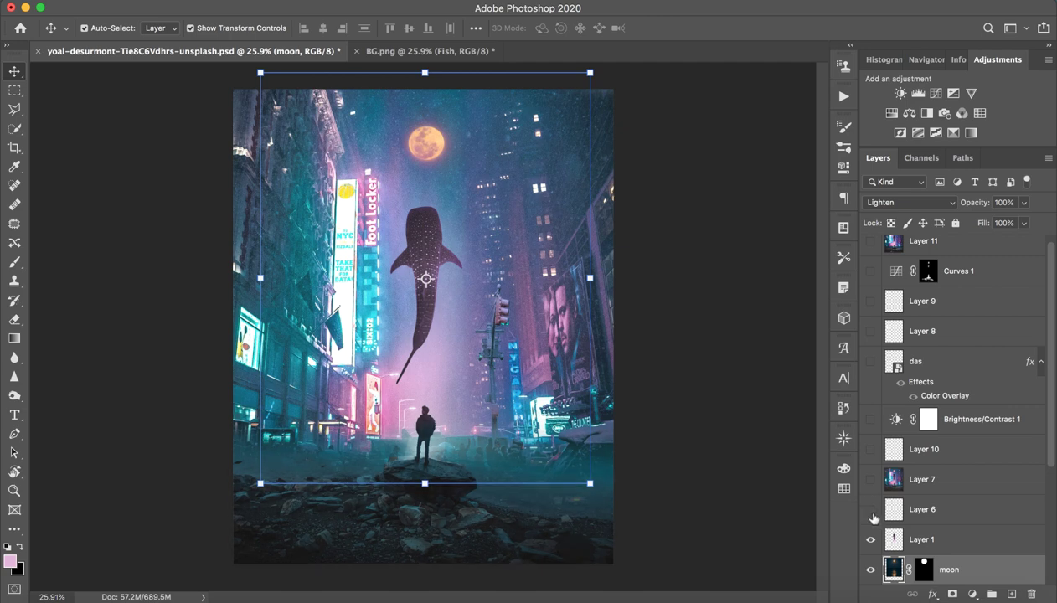
{"action": "left_click", "coordinate": [870, 509]}
{"action": "left_click", "coordinate": [931, 509]}
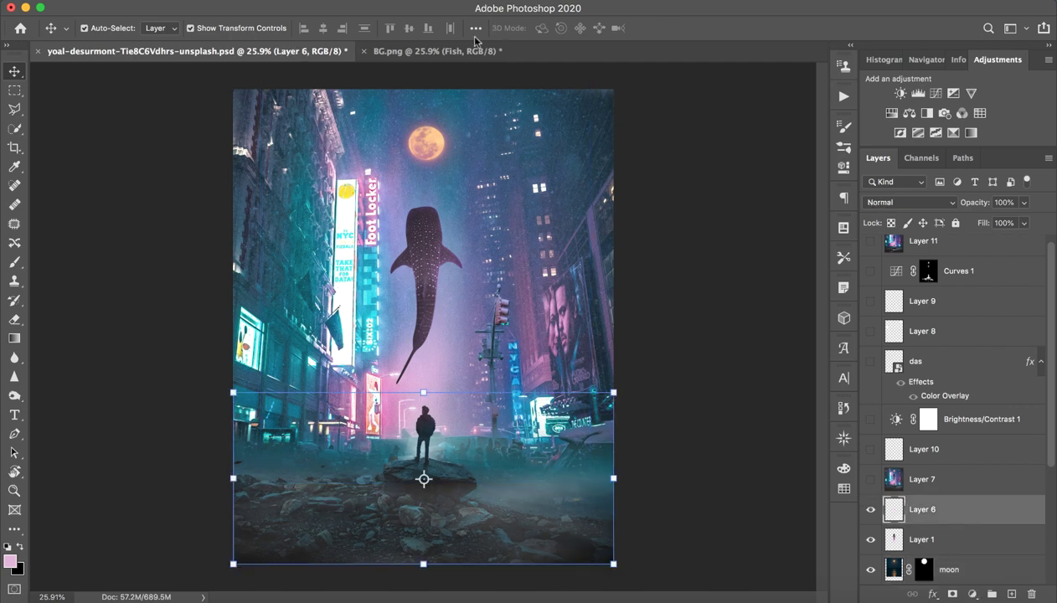
- Place Haze.png over the lower half of BG.png and commit it
{"action": "left_click", "coordinate": [427, 51]}
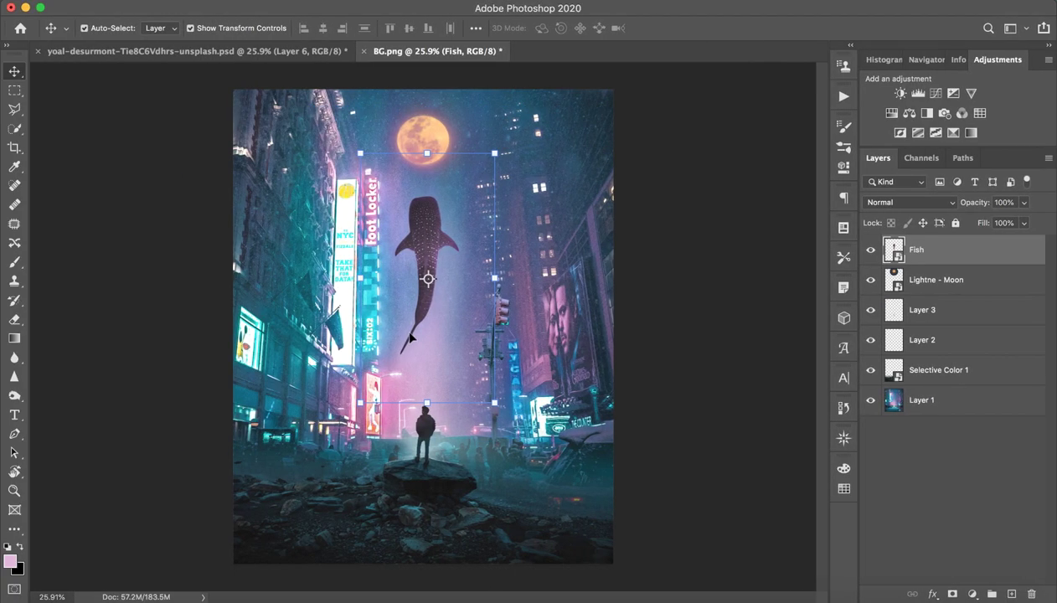
{"action": "mouse_move", "coordinate": [415, 87]}
{"action": "left_mouse_down"}
{"action": "mouse_move", "coordinate": [450, 563]}
{"action": "mouse_move", "coordinate": [449, 553]}
{"action": "left_mouse_up"}
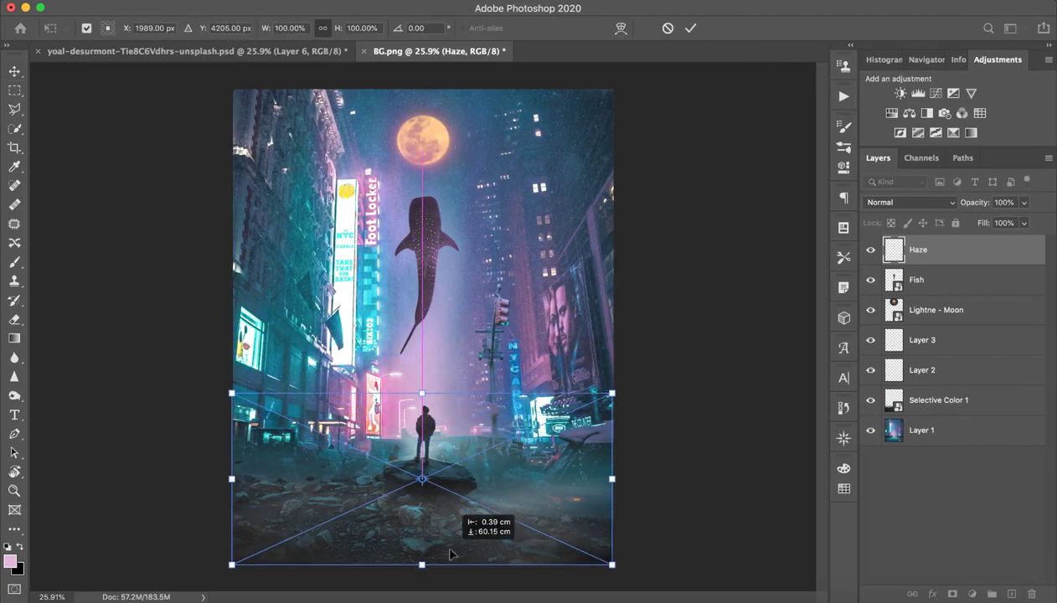
{"action": "left_click", "coordinate": [689, 27]}
{"action": "left_click", "coordinate": [905, 519]}
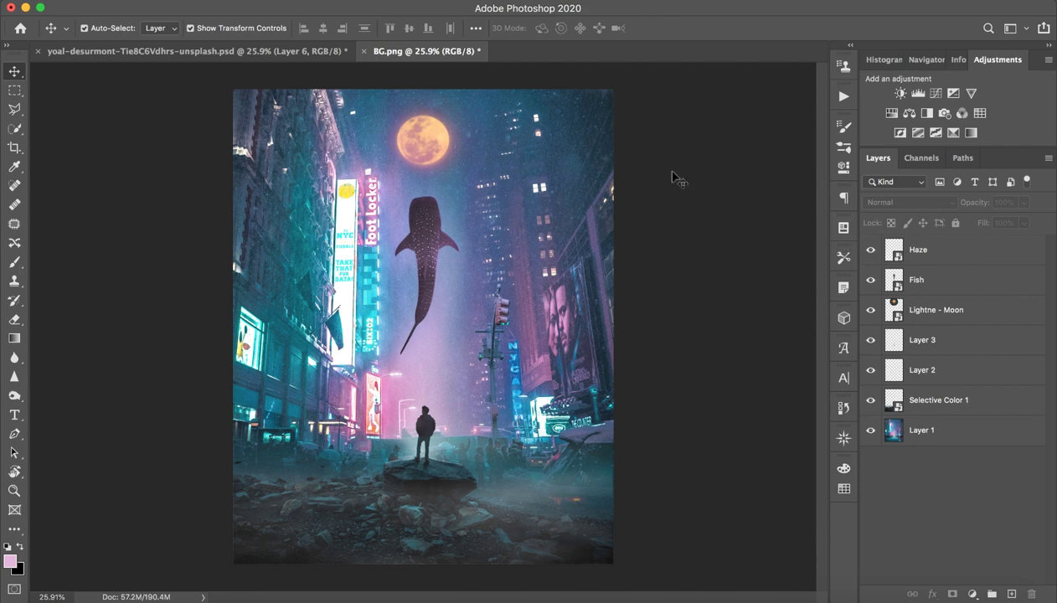
- Compare BG.png against the reference composite by flipping between the two documents
{"action": "left_click", "coordinate": [968, 251]}
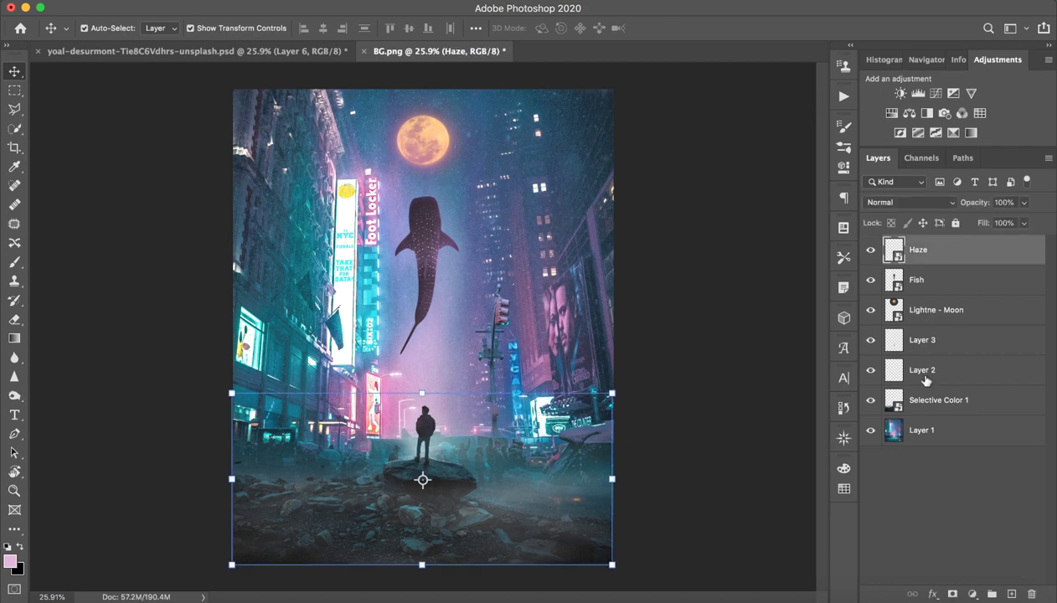
{"action": "left_click", "coordinate": [929, 511]}
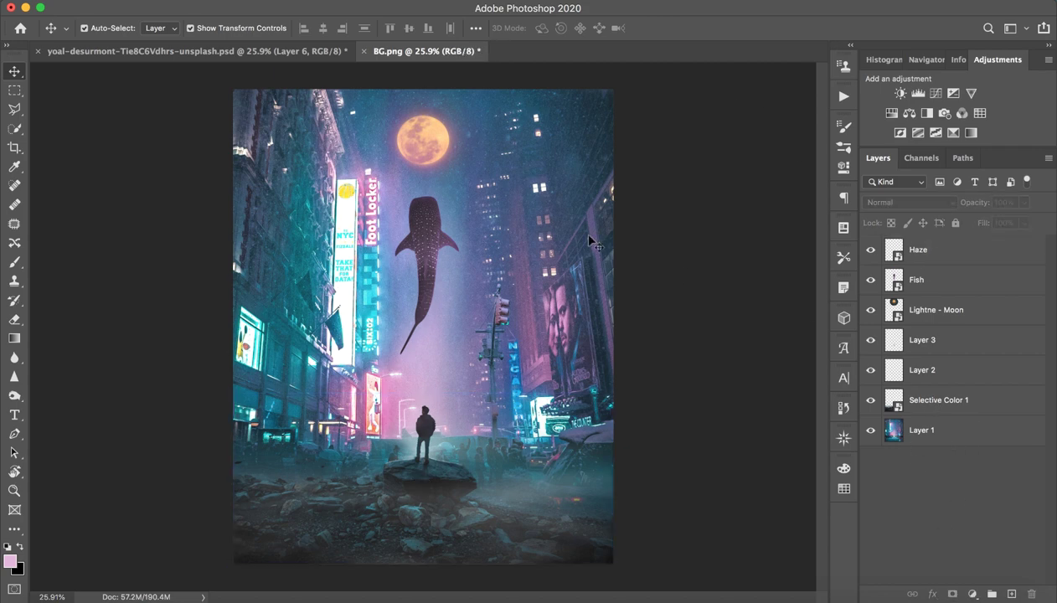
{"action": "left_click", "coordinate": [287, 55]}
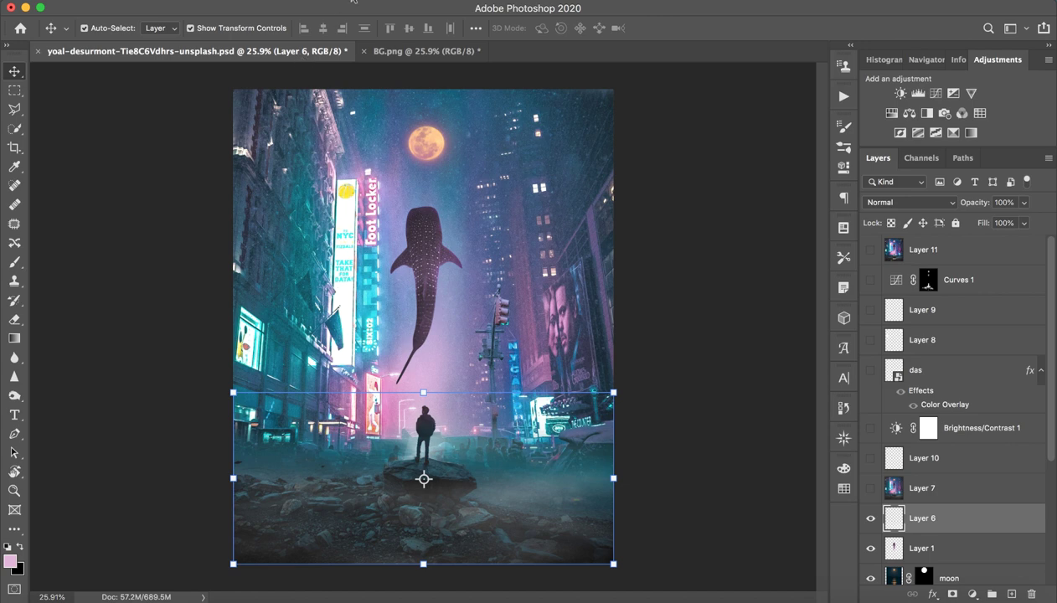
{"action": "left_click", "coordinate": [398, 52]}
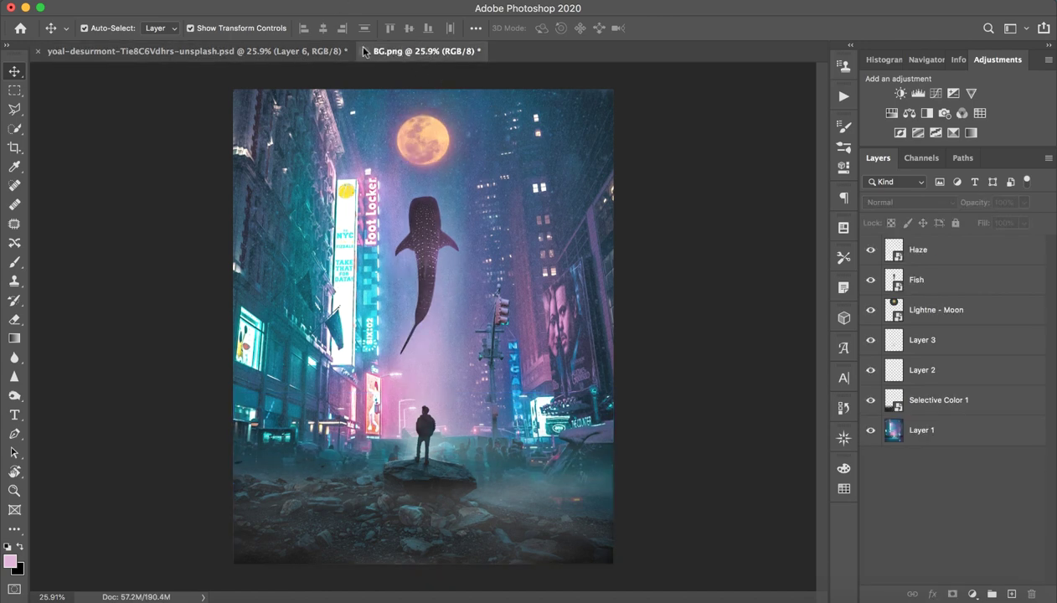
{"action": "key", "text": "ctrl+Tab"}
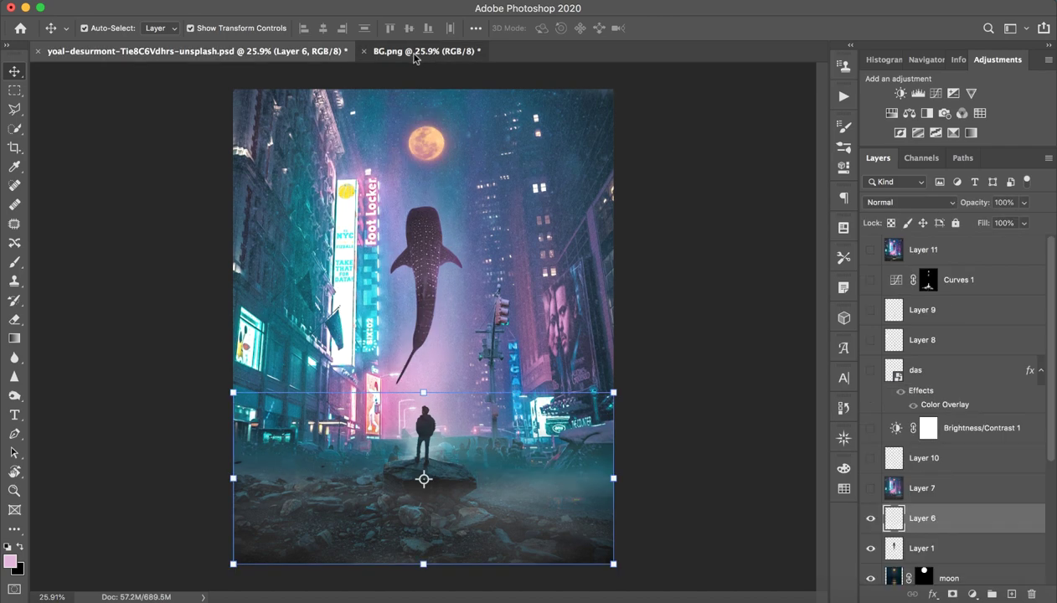
{"action": "key", "text": "ctrl+Tab"}
{"action": "key", "text": "ctrl+Tab"}
{"action": "left_click", "coordinate": [401, 53]}
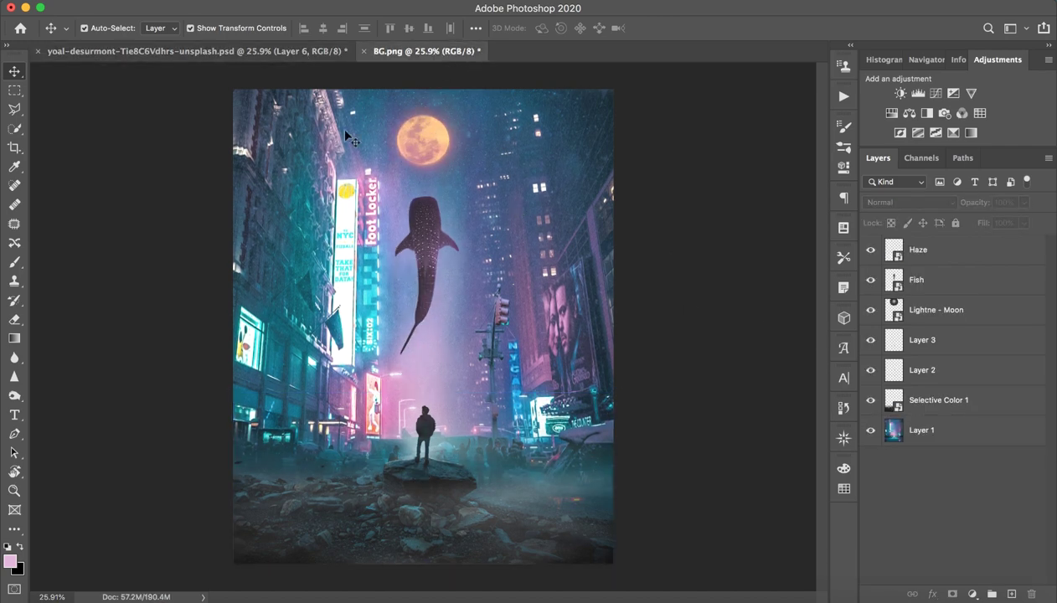
- Toggle Layer 7 in the yoal-desurmont reference to compare its look
{"action": "left_click", "coordinate": [285, 51]}
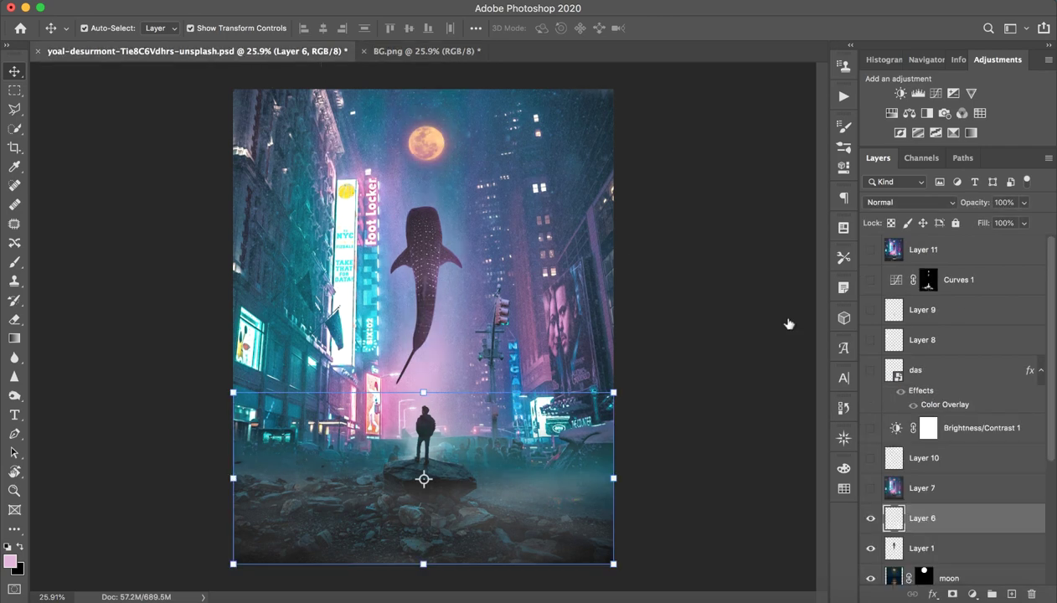
{"action": "left_click", "coordinate": [871, 492]}
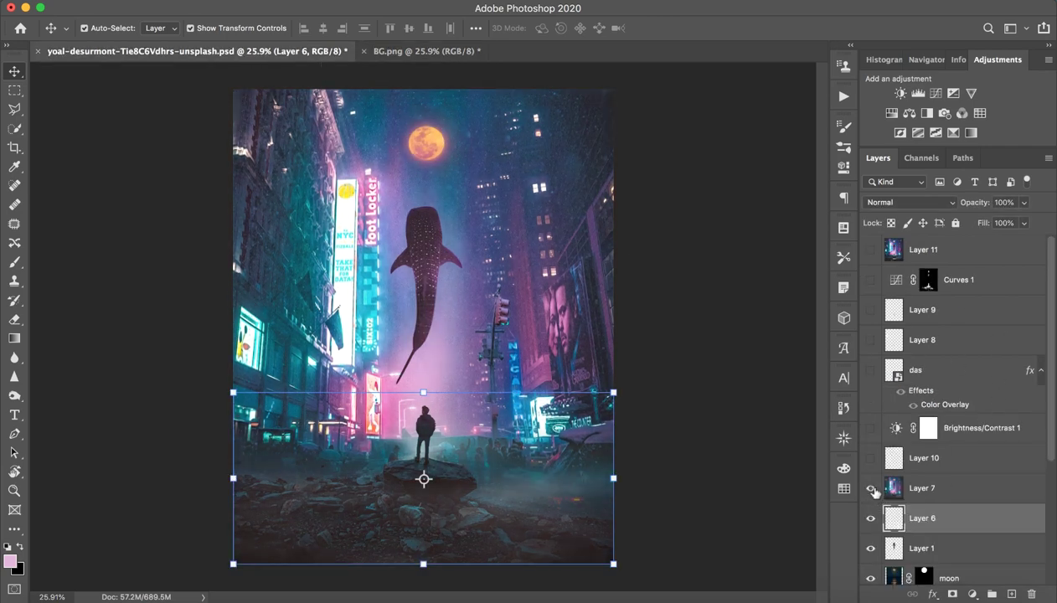
{"action": "left_click", "coordinate": [872, 492]}
{"action": "left_click", "coordinate": [871, 487]}
{"action": "left_click", "coordinate": [922, 487]}
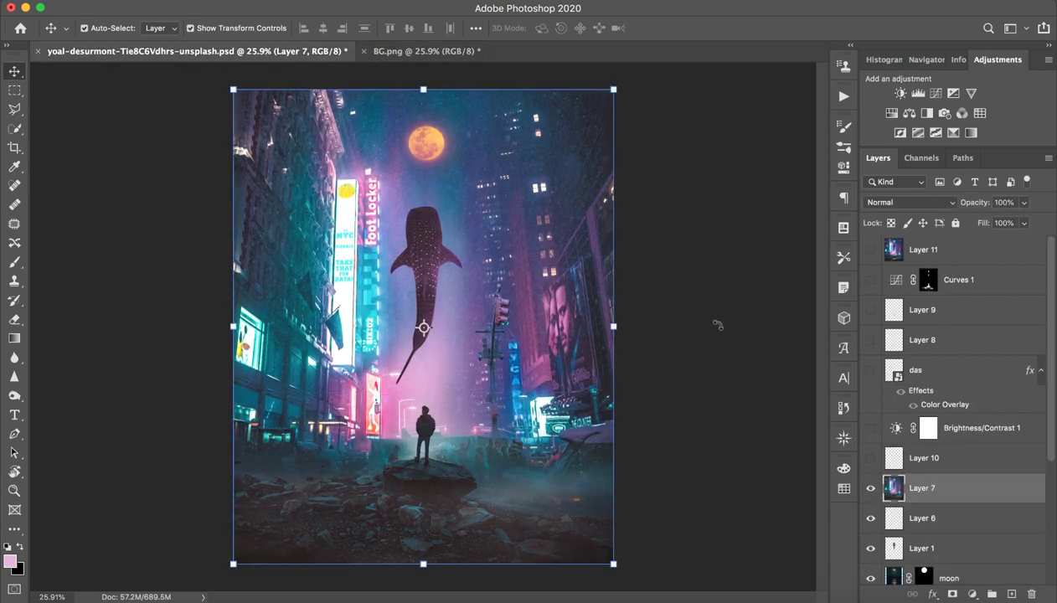
- With Haze selected in BG.png, stamp all visible layers into a new Layer 4
{"action": "left_click", "coordinate": [428, 51]}
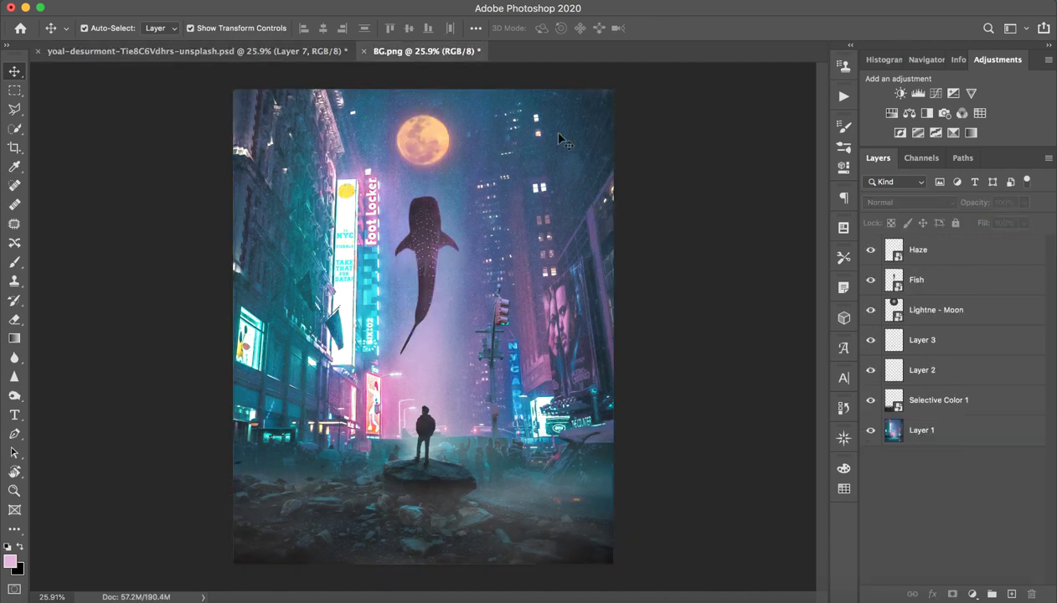
{"action": "left_click", "coordinate": [954, 253]}
{"action": "key", "text": "ctrl+alt+shift+e"}
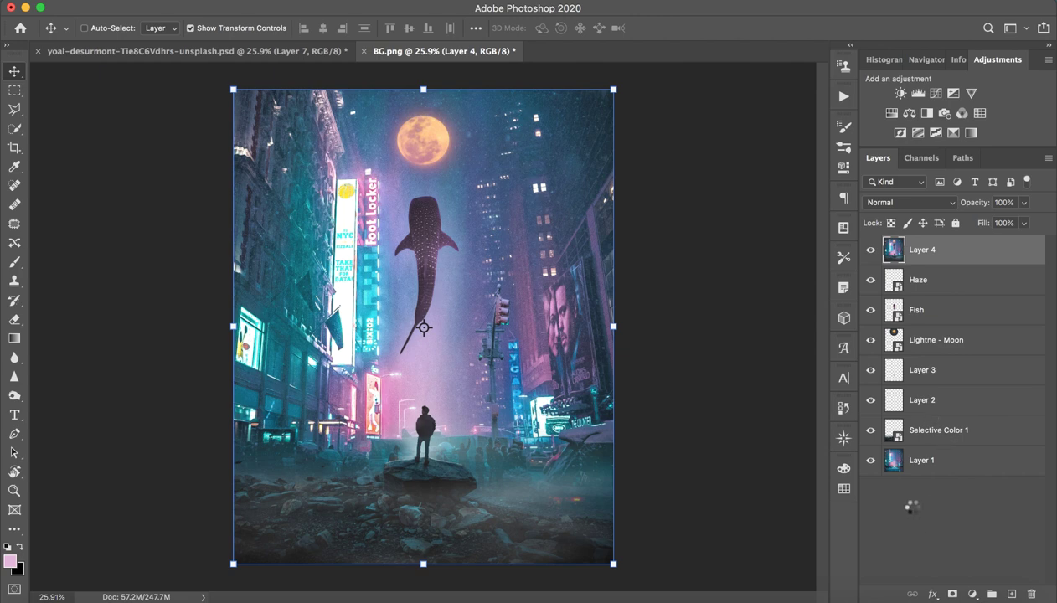
- Duplicate Layer 4 and blend the copy as Soft Light at 36% opacity
{"action": "key", "text": "ctrl+shift+a"}
{"action": "key", "text": "Escape"}
{"action": "key", "text": "ctrl+j"}
{"action": "left_click", "coordinate": [924, 202]}
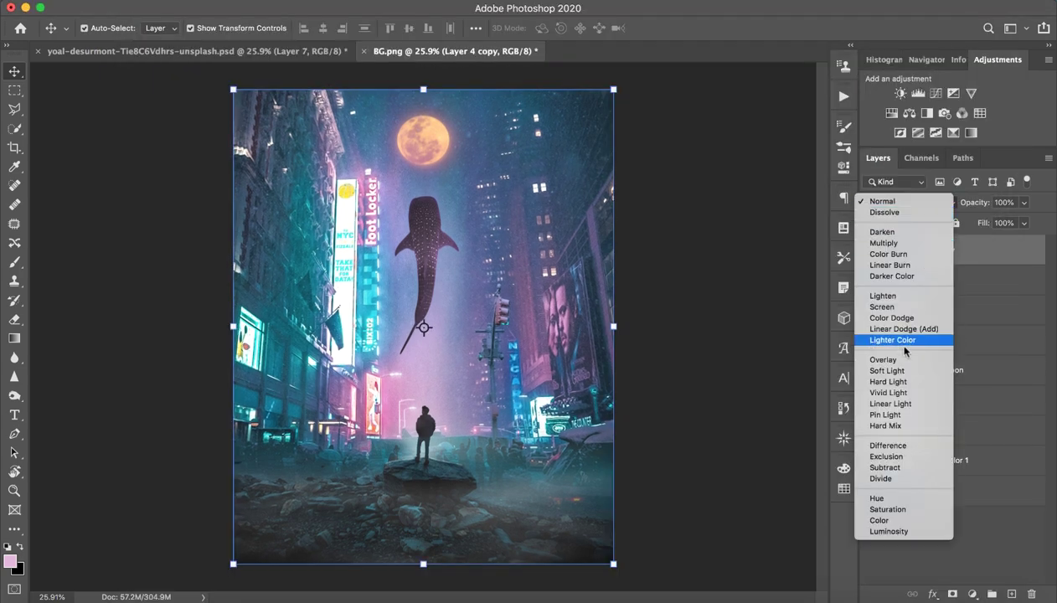
{"action": "left_click", "coordinate": [937, 371]}
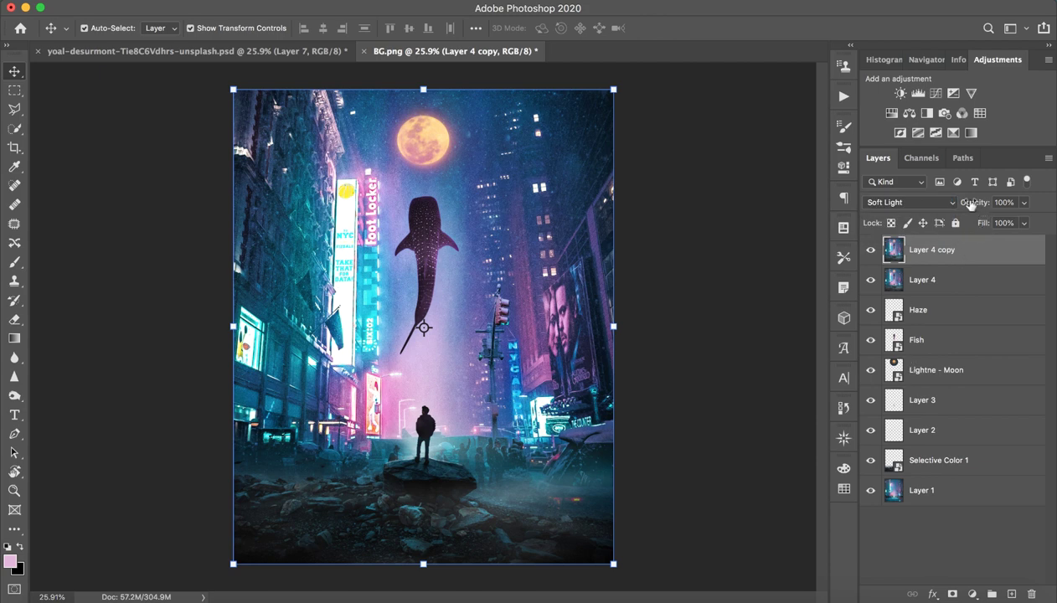
{"action": "left_click_drag", "start_coordinate": [978, 209], "coordinate": [976, 209]}
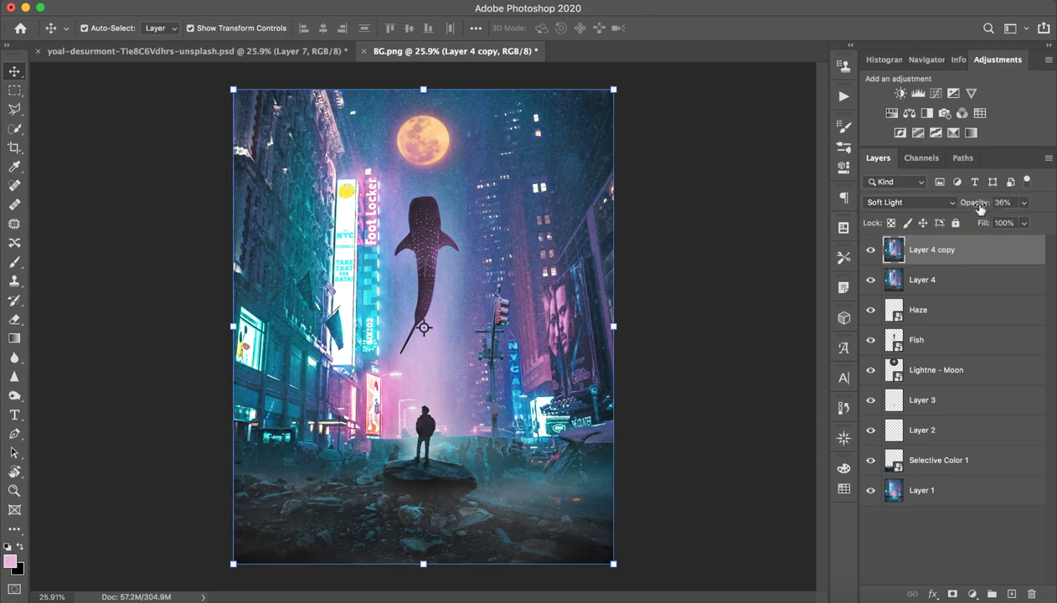
{"action": "left_click", "coordinate": [870, 250]}
{"action": "left_click", "coordinate": [871, 250]}
{"action": "left_click", "coordinate": [701, 413]}
- Toggle Layer 7 on and off in the yoal-desurmont reference to study its effect
{"action": "left_click", "coordinate": [301, 52]}
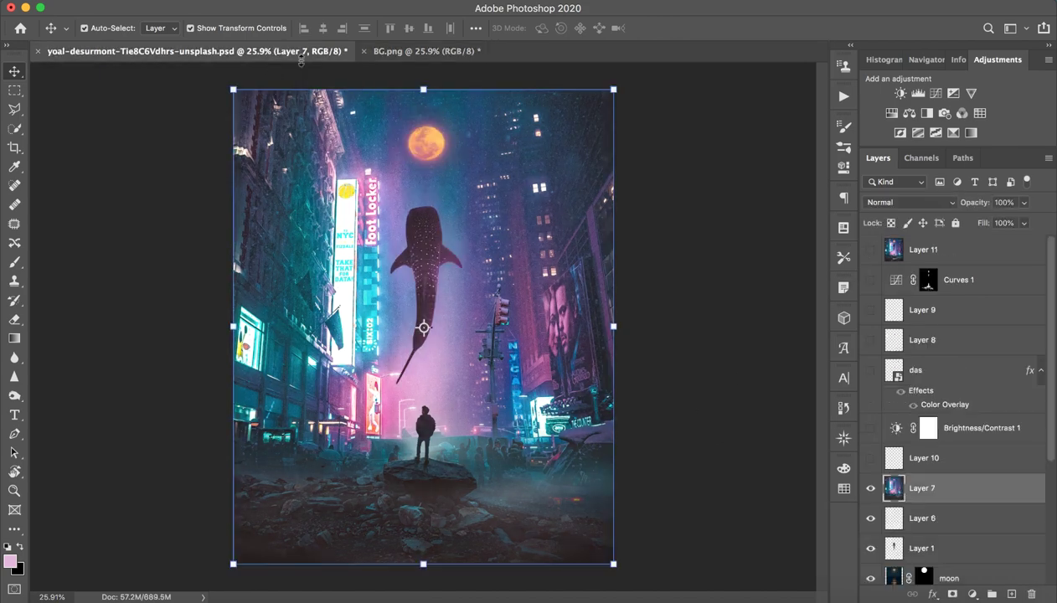
{"action": "left_click", "coordinate": [870, 487]}
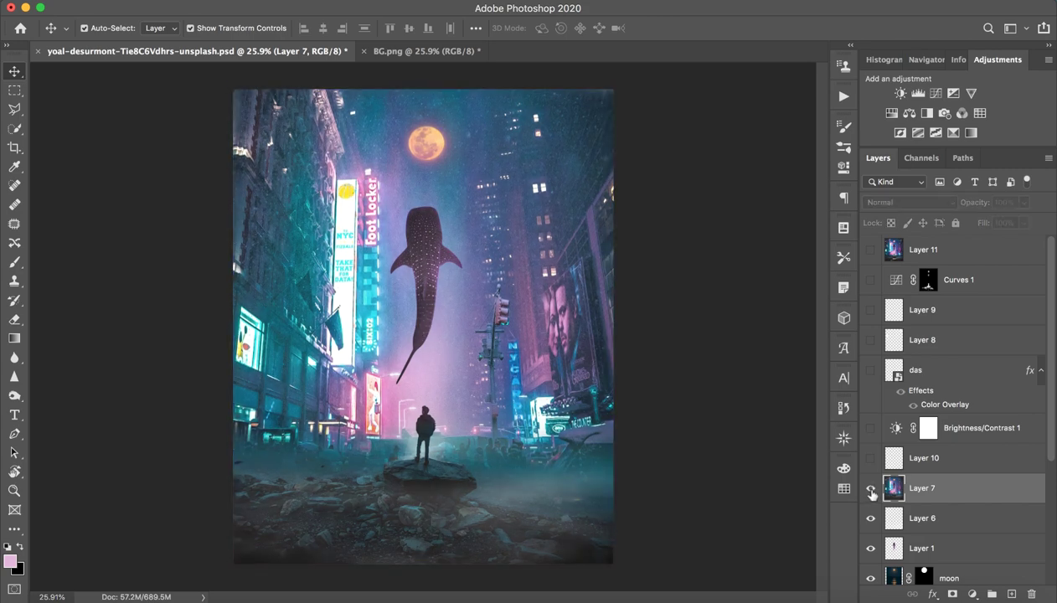
{"action": "left_click", "coordinate": [871, 488]}
{"action": "left_click", "coordinate": [871, 487]}
{"action": "left_click", "coordinate": [871, 490]}
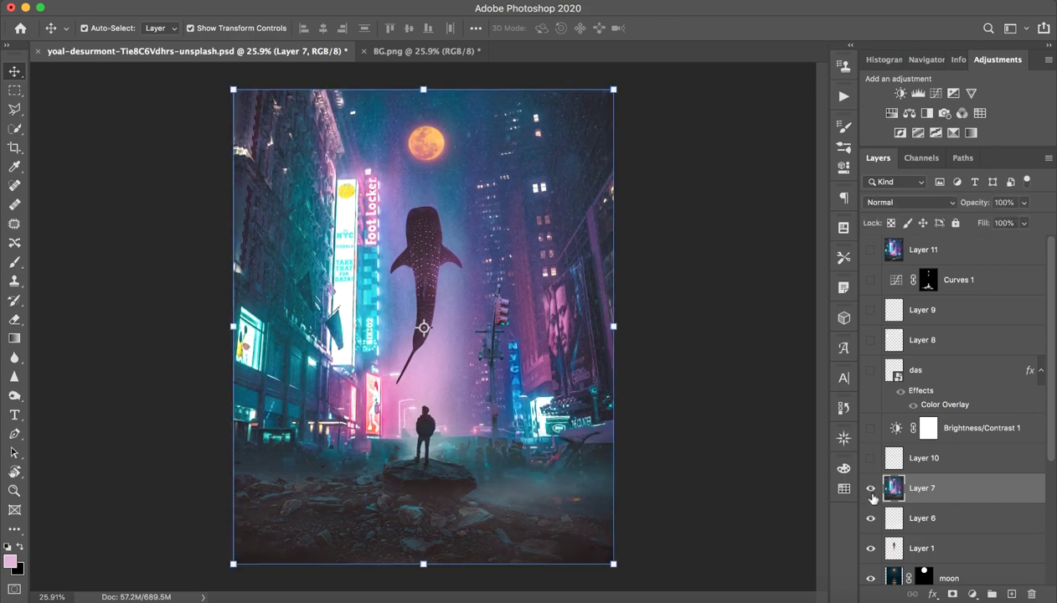
{"action": "left_click", "coordinate": [871, 490]}
{"action": "left_click", "coordinate": [871, 492]}
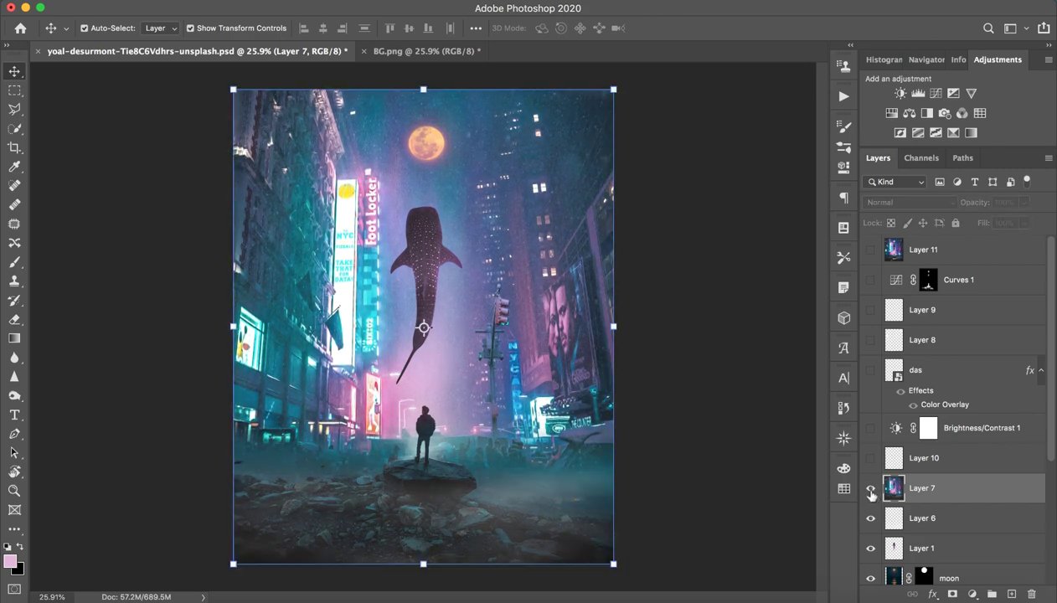
{"action": "left_click", "coordinate": [871, 491]}
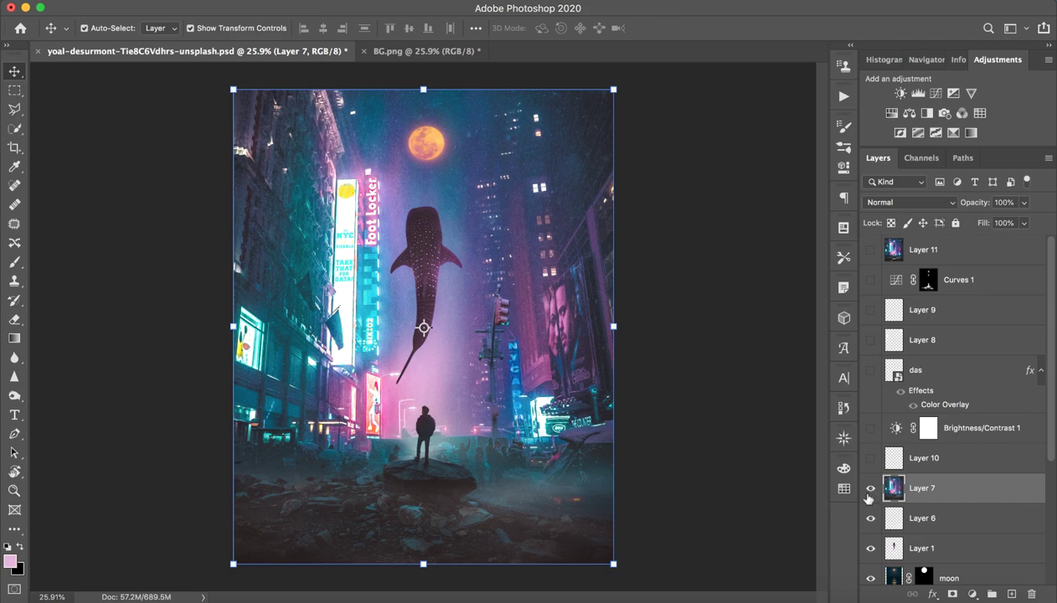
{"action": "left_click", "coordinate": [870, 489]}
- Raise the Soft Light Layer 4 copy in BG.png to 52% opacity
{"action": "left_click", "coordinate": [429, 52]}
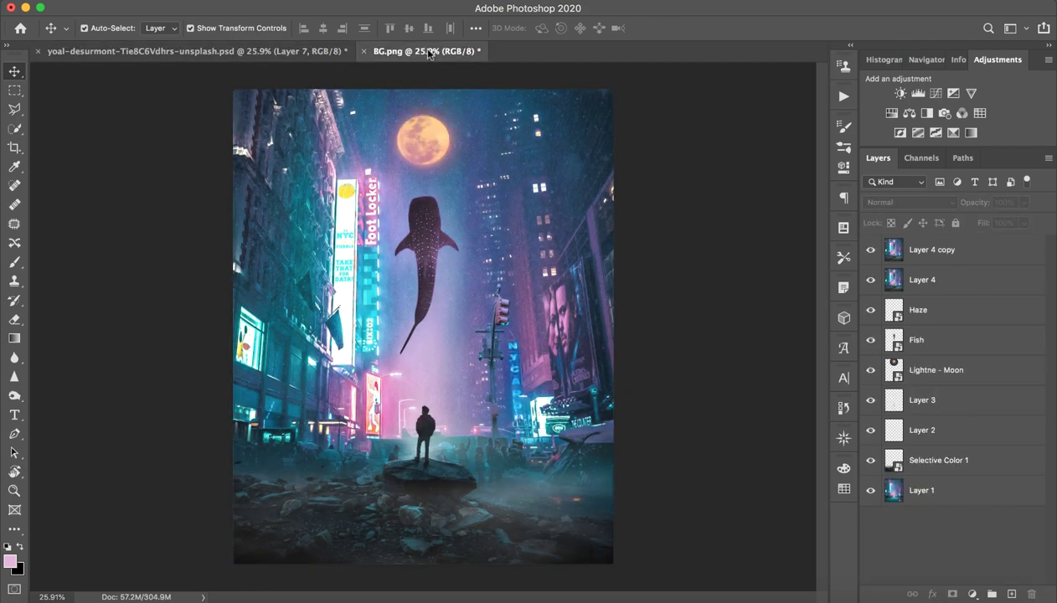
{"action": "left_click", "coordinate": [871, 249]}
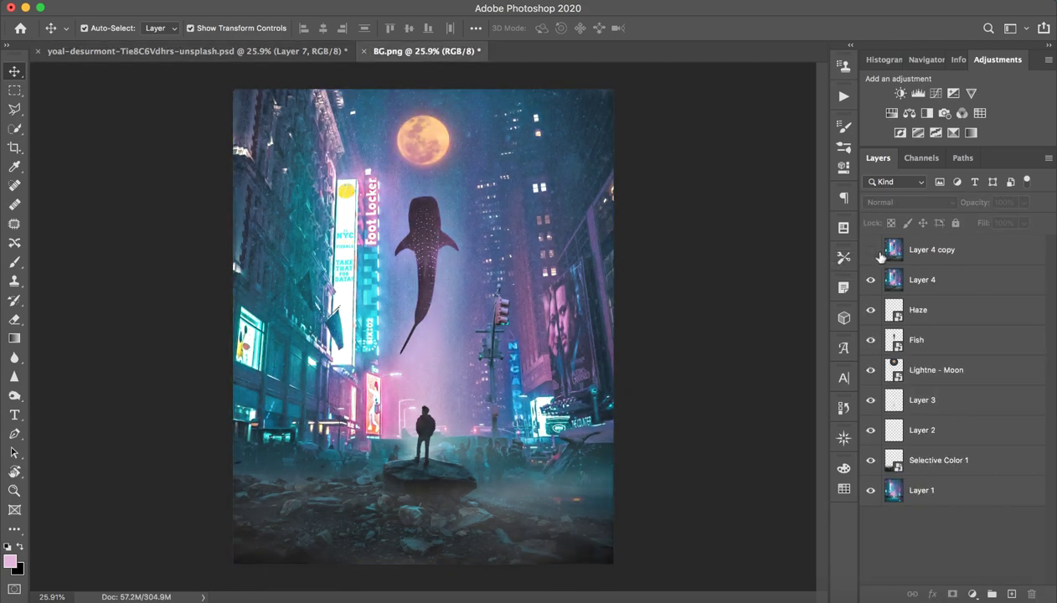
{"action": "left_click", "coordinate": [871, 249]}
{"action": "left_click", "coordinate": [929, 250]}
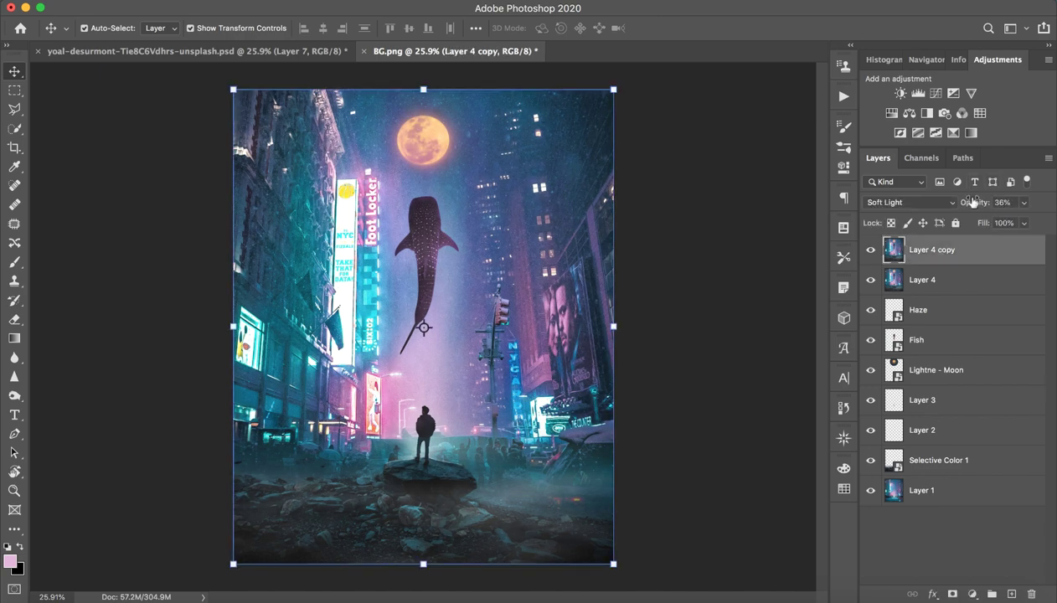
{"action": "left_click_drag", "start_coordinate": [971, 202], "coordinate": [984, 202]}
{"action": "left_click", "coordinate": [871, 250]}
{"action": "left_click", "coordinate": [872, 251]}
{"action": "left_click", "coordinate": [265, 53]}
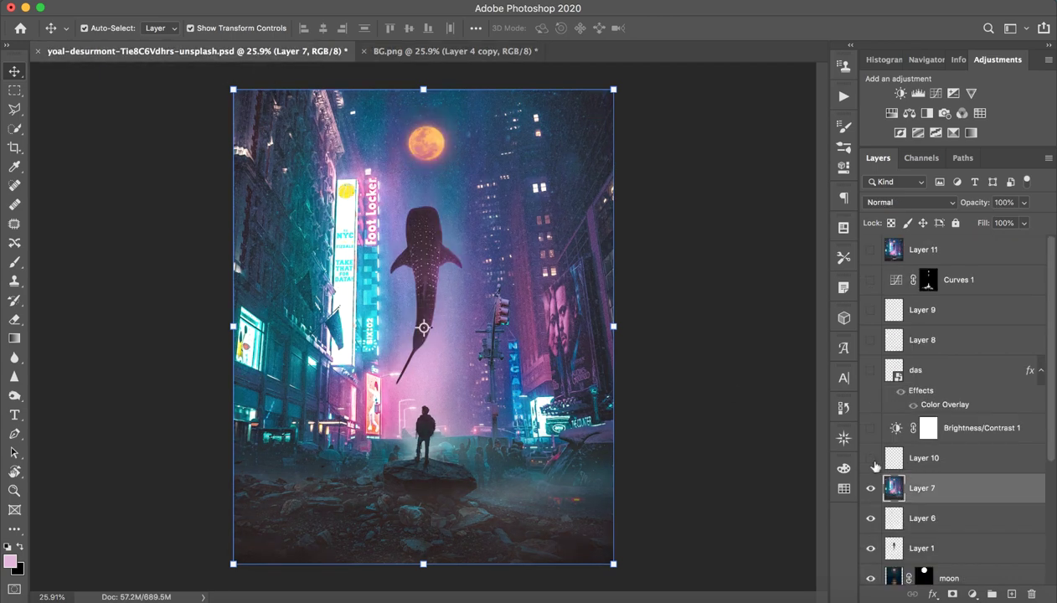
- Zoom in on the figure on the rock in the reference, then return to BG.png
{"action": "key", "text": "z"}
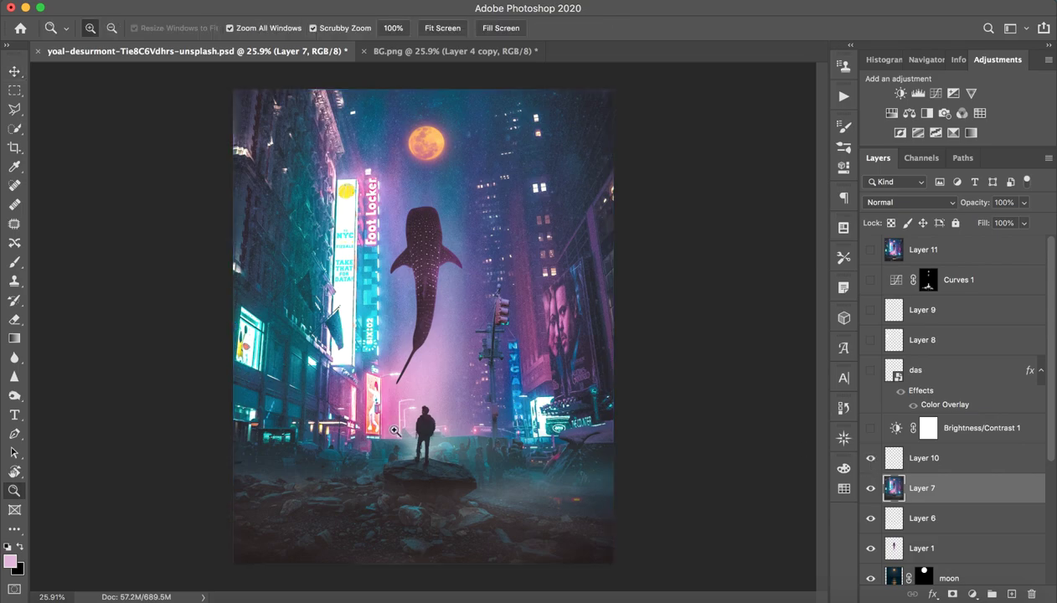
{"action": "left_click_drag", "start_coordinate": [402, 435], "coordinate": [489, 458]}
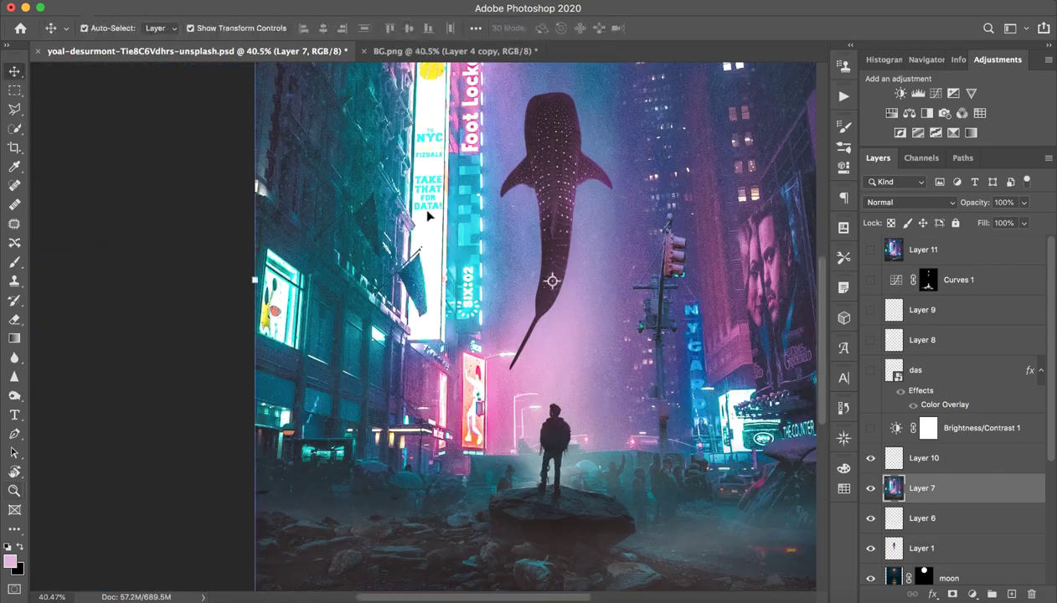
{"action": "key", "text": "ctrl+Tab"}
{"action": "key", "text": "v"}
{"action": "scroll", "coordinate": [389, 482], "scroll_direction": "up", "scroll_amount": 5}
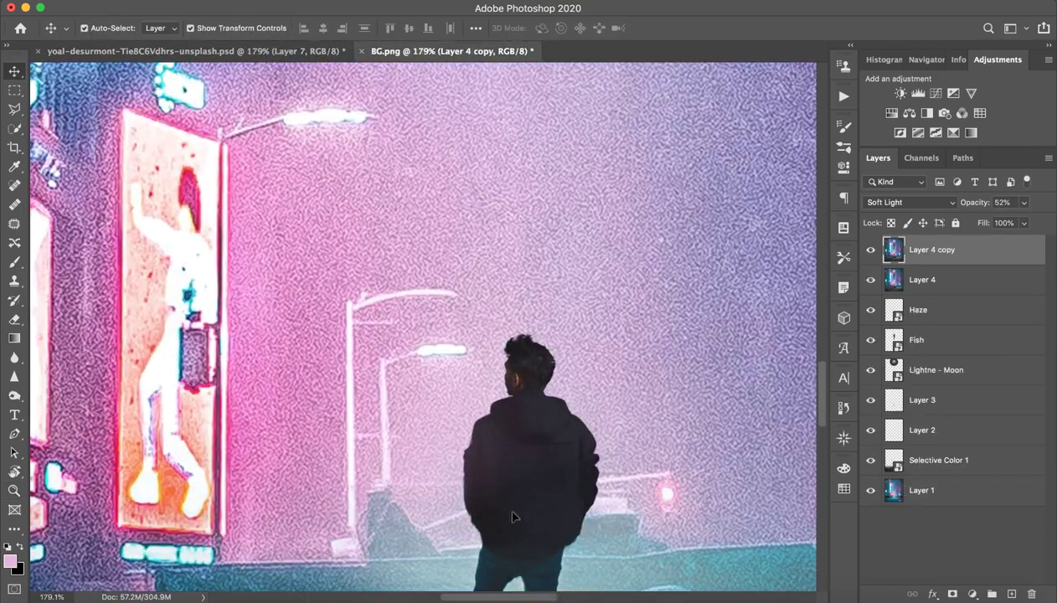
{"action": "scroll", "coordinate": [485, 369], "scroll_direction": "down", "scroll_amount": 3}
{"action": "scroll", "coordinate": [459, 220], "scroll_direction": "up", "scroll_amount": 2}
{"action": "scroll", "coordinate": [460, 217], "scroll_direction": "up", "scroll_amount": 1}
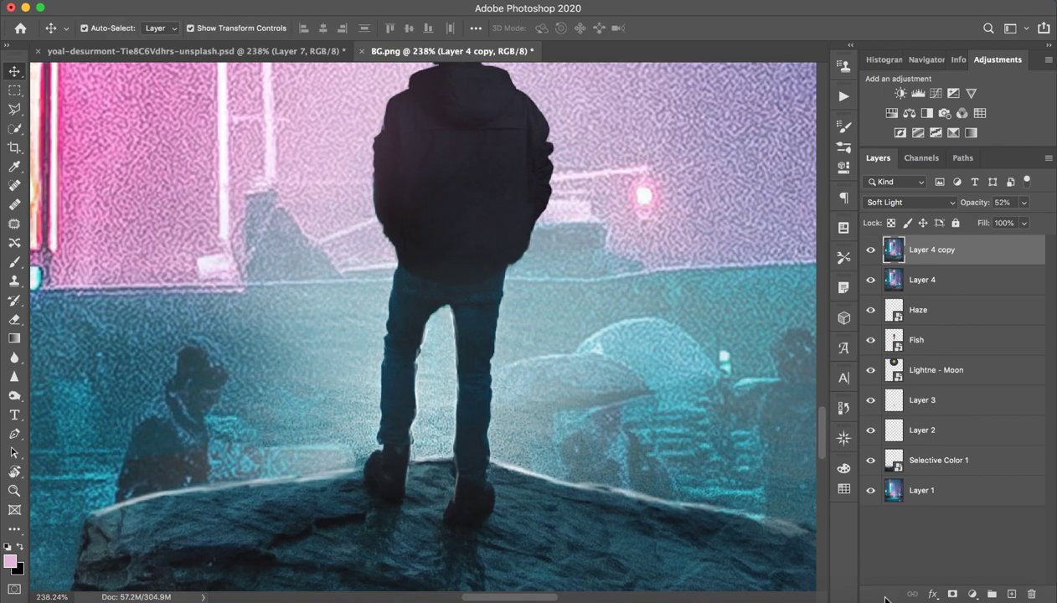
- On a new Layer 5, paint thin strands in the sampled jacket colour with a small brush
{"action": "left_click", "coordinate": [1011, 594]}
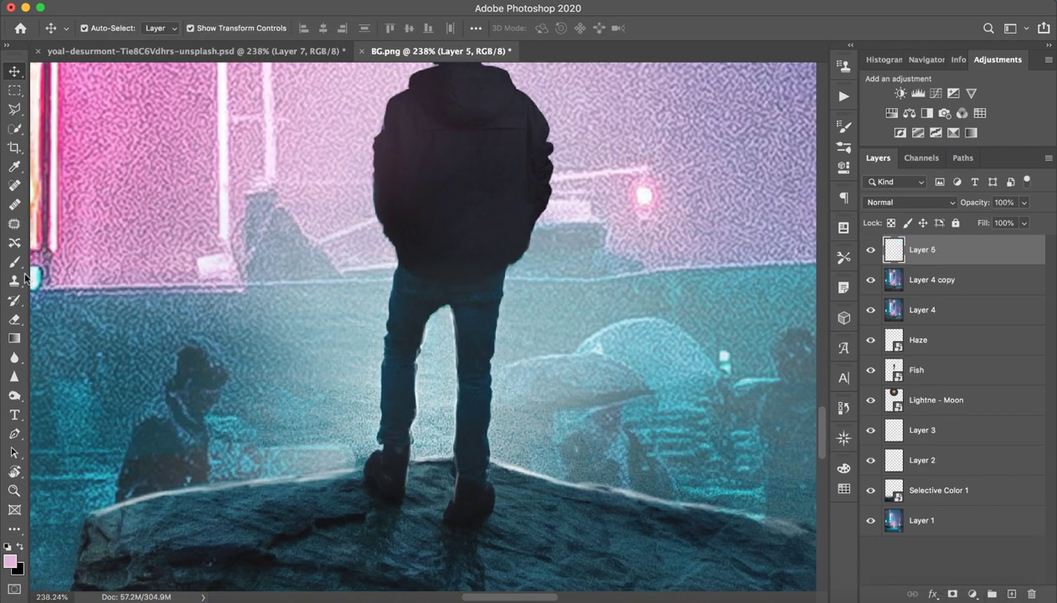
{"action": "key", "text": "b"}
{"action": "left_click_drag", "start_coordinate": [430, 209], "coordinate": [287, 221]}
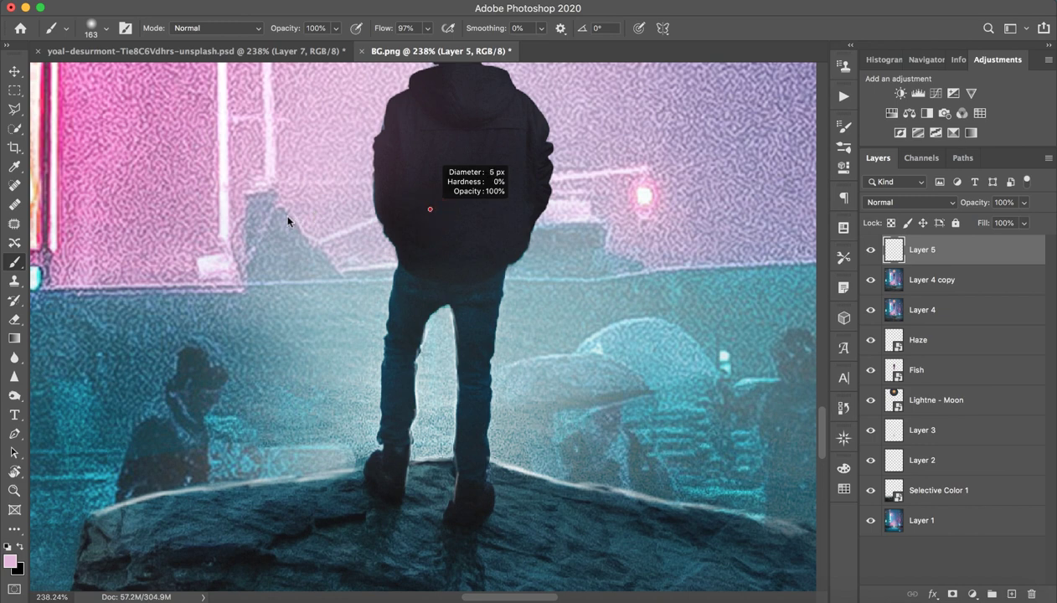
{"action": "left_click", "coordinate": [382, 203], "text": "alt"}
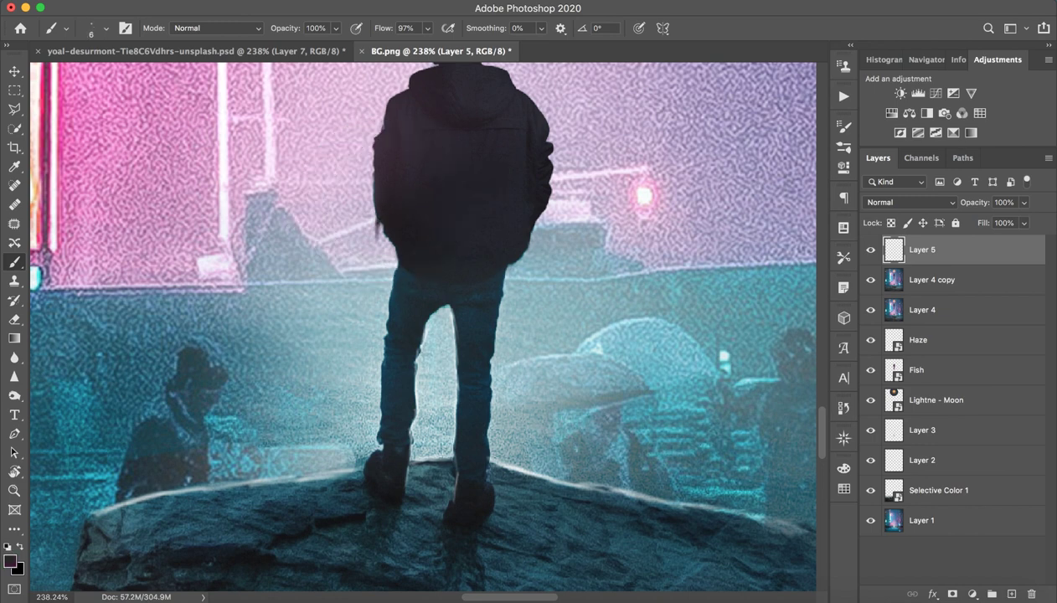
{"action": "left_click_drag", "start_coordinate": [362, 247], "coordinate": [347, 278]}
{"action": "left_click_drag", "start_coordinate": [369, 227], "coordinate": [356, 263]}
{"action": "left_click_drag", "start_coordinate": [382, 210], "coordinate": [367, 255]}
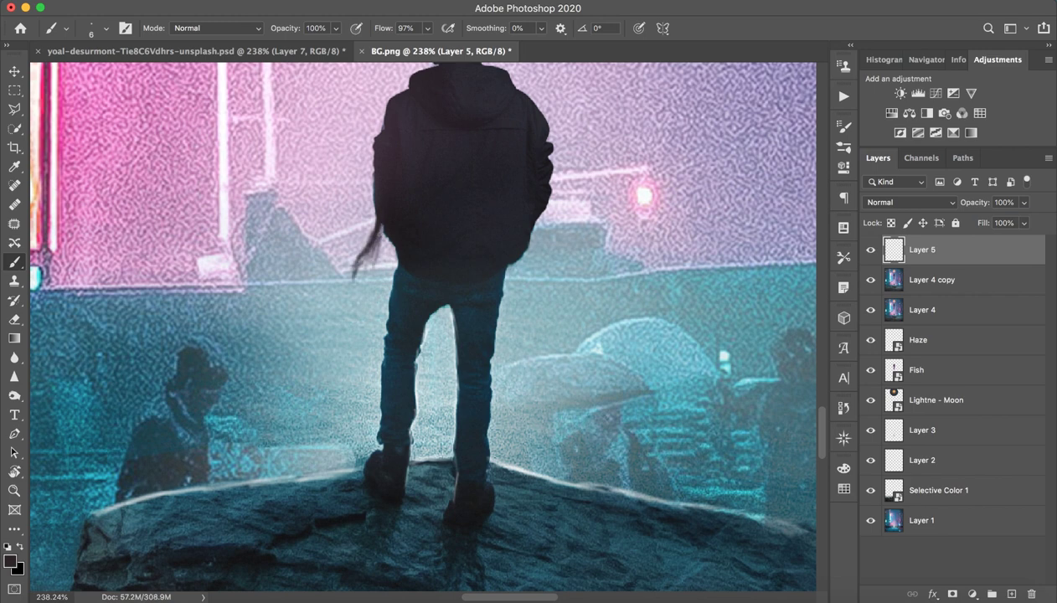
- Paint more dark strands beside the leg, hood and shoulder
{"action": "mouse_move", "coordinate": [374, 169]}
{"action": "left_mouse_down"}
{"action": "mouse_move", "coordinate": [351, 225]}
{"action": "mouse_move", "coordinate": [357, 237]}
{"action": "left_mouse_up"}
{"action": "left_click_drag", "start_coordinate": [380, 340], "coordinate": [370, 368]}
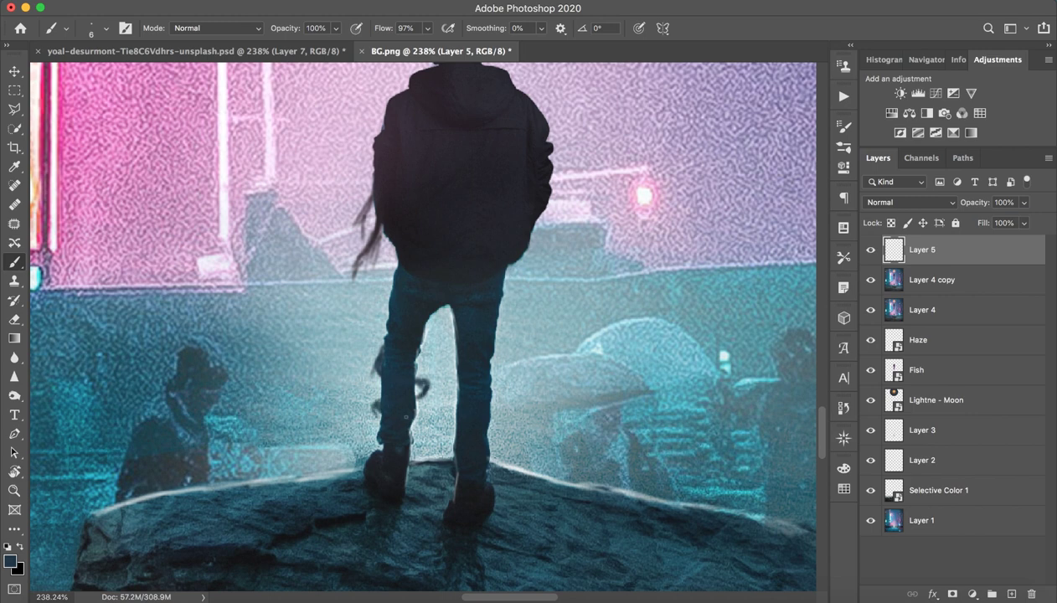
{"action": "mouse_move", "coordinate": [407, 409]}
{"action": "left_mouse_down"}
{"action": "mouse_move", "coordinate": [429, 434]}
{"action": "mouse_move", "coordinate": [432, 463]}
{"action": "left_mouse_up"}
{"action": "left_click", "coordinate": [532, 209], "text": "alt"}
{"action": "left_click_drag", "start_coordinate": [519, 260], "coordinate": [512, 298]}
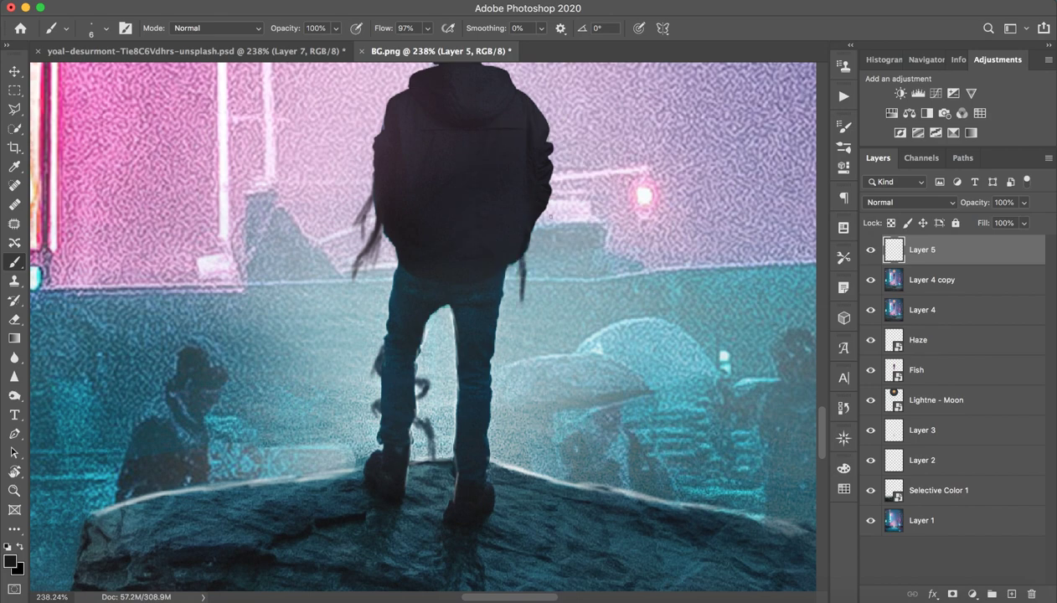
{"action": "left_click", "coordinate": [540, 174], "text": "alt"}
{"action": "mouse_move", "coordinate": [540, 202]}
{"action": "left_mouse_down"}
{"action": "mouse_move", "coordinate": [526, 244]}
{"action": "mouse_move", "coordinate": [544, 271]}
{"action": "left_mouse_up"}
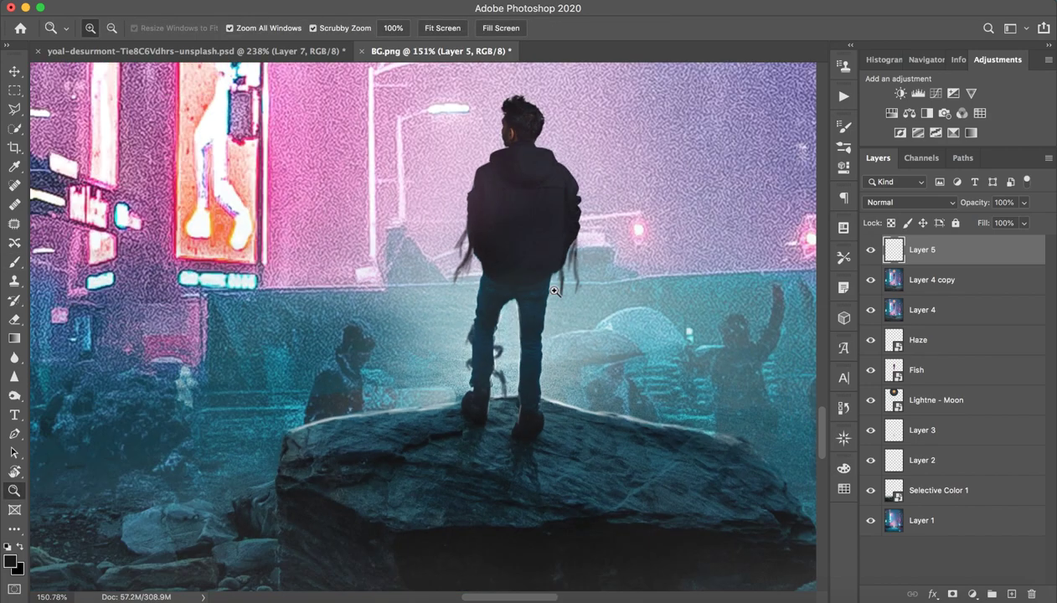
{"action": "left_click_drag", "start_coordinate": [619, 335], "coordinate": [537, 337]}
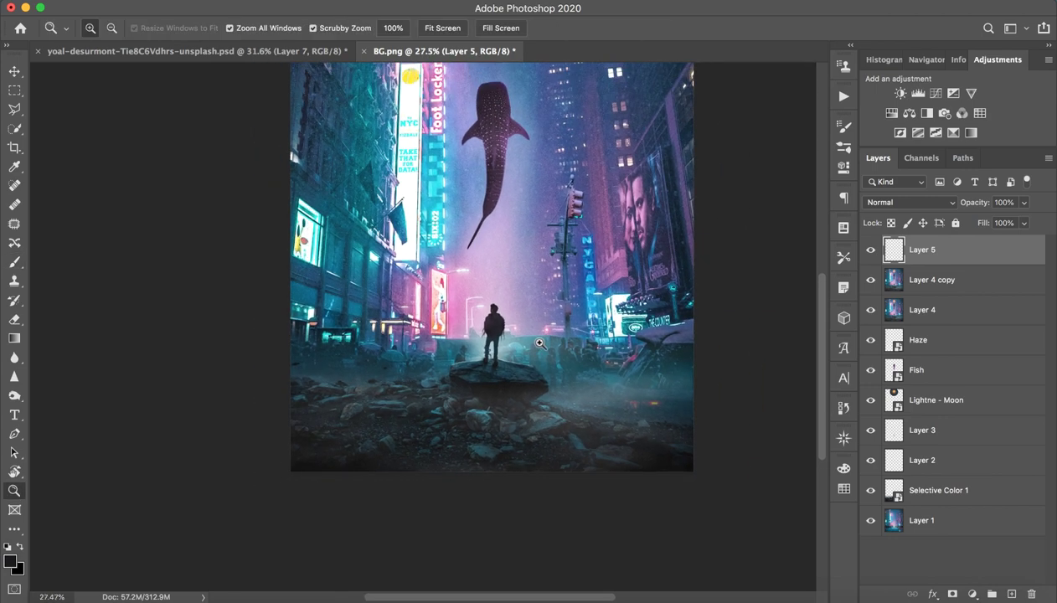
{"action": "left_click", "coordinate": [871, 250]}
{"action": "left_click", "coordinate": [870, 250]}
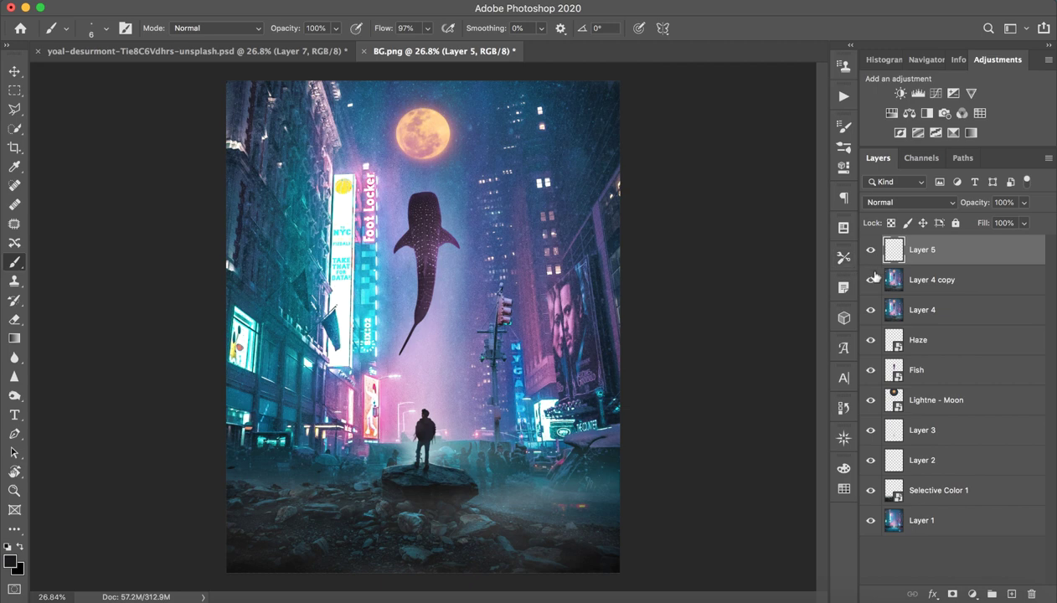
{"action": "left_click", "coordinate": [281, 52]}
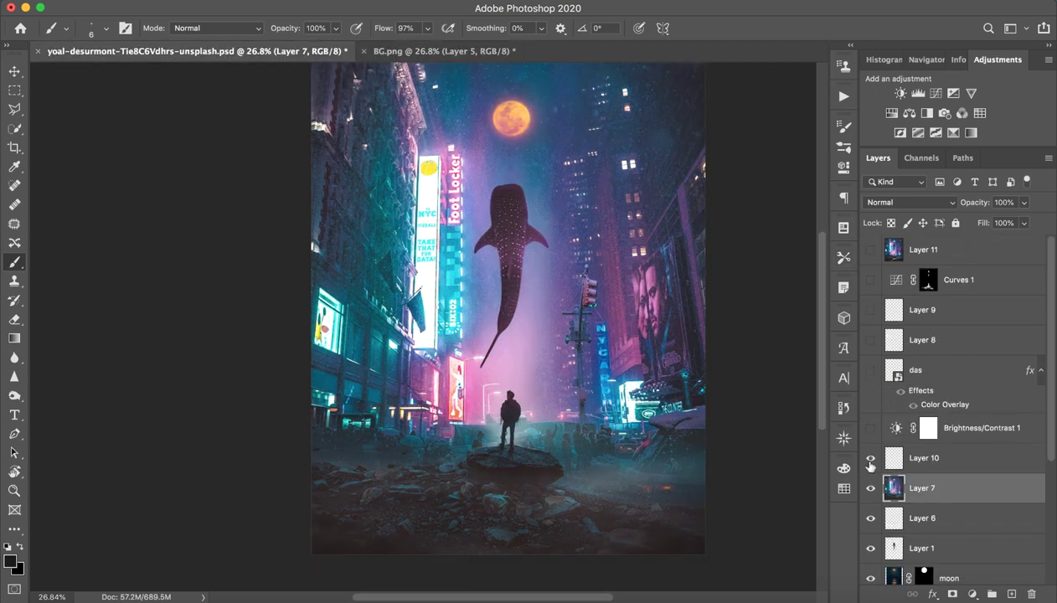
{"action": "left_click", "coordinate": [870, 458]}
{"action": "left_click", "coordinate": [870, 428]}
{"action": "left_click", "coordinate": [870, 458]}
{"action": "left_click", "coordinate": [870, 428]}
{"action": "left_click", "coordinate": [870, 428]}
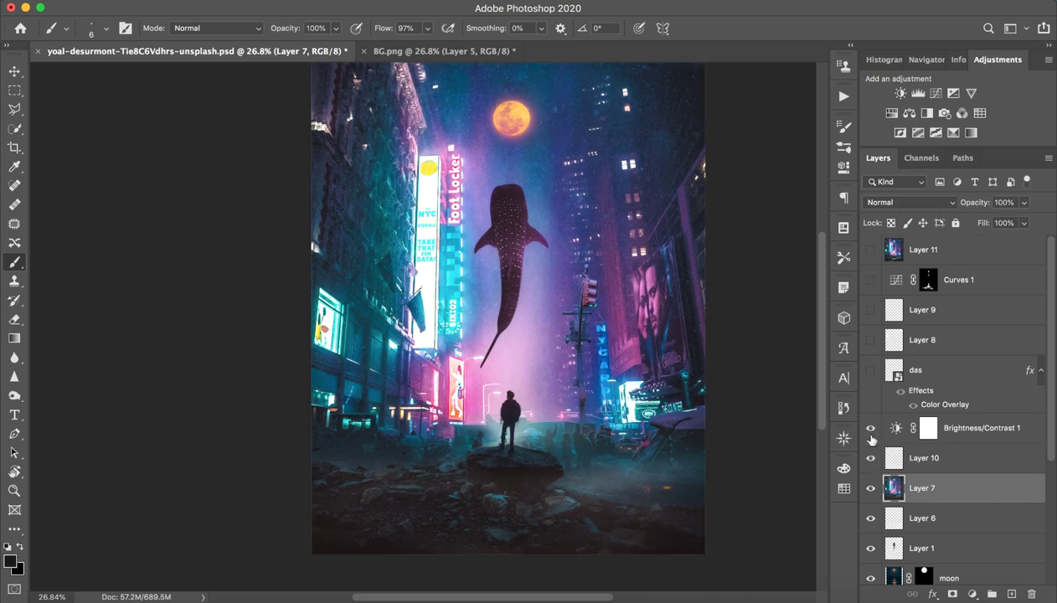
{"action": "left_click", "coordinate": [871, 428]}
{"action": "left_click", "coordinate": [870, 428]}
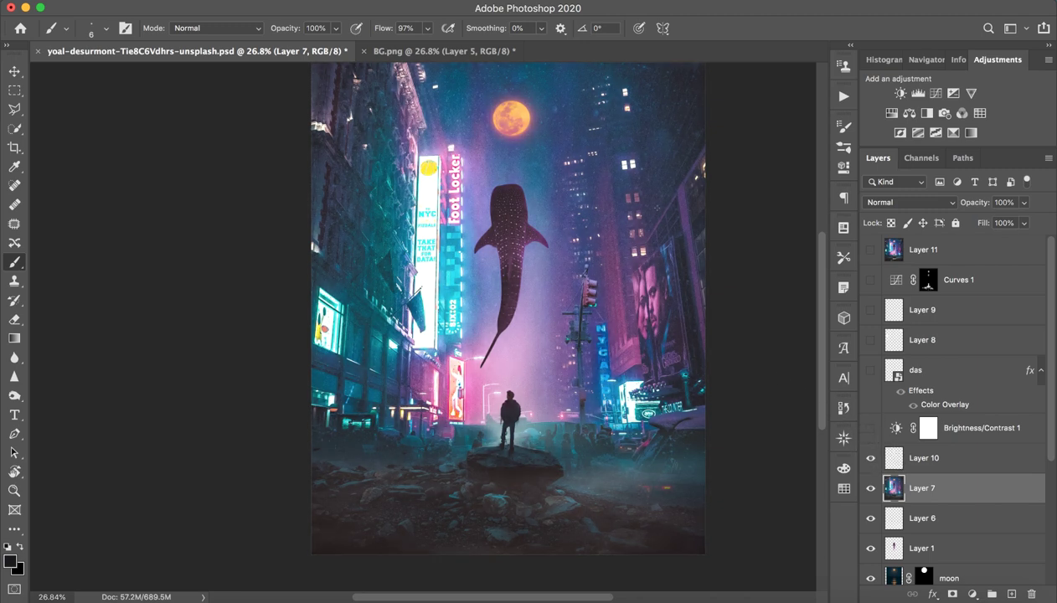
{"action": "left_click", "coordinate": [465, 52]}
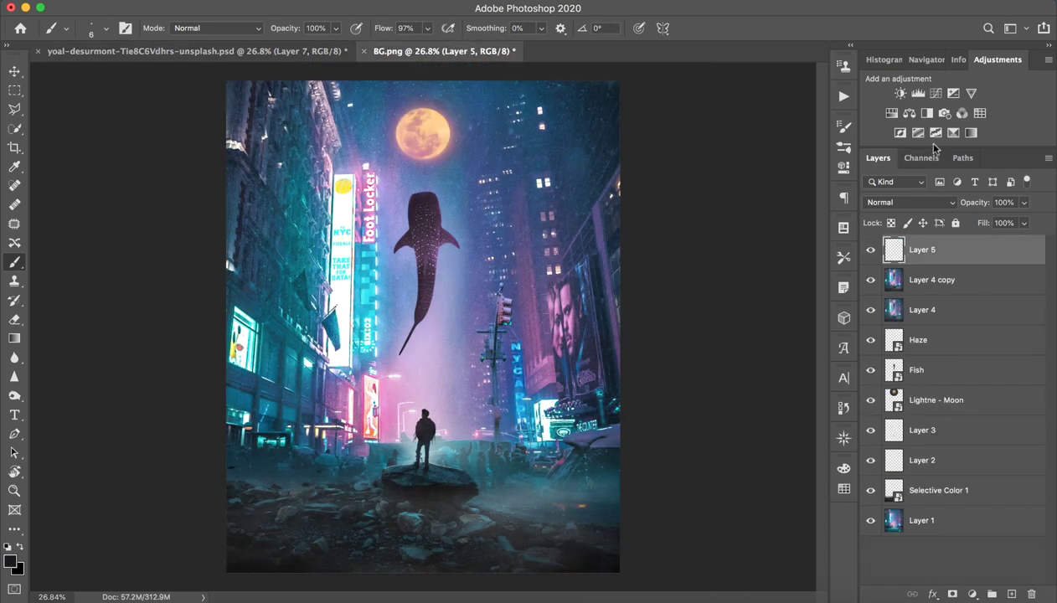
- Add a Brightness/Contrast adjustment set to brightness 1 and contrast 37
{"action": "left_click", "coordinate": [901, 93]}
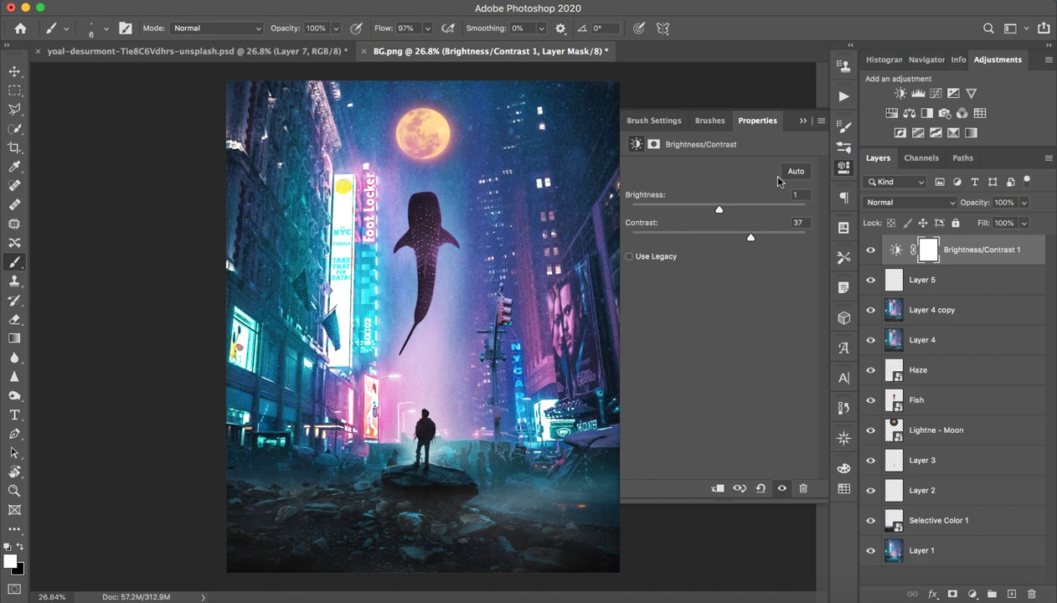
{"action": "left_click", "coordinate": [802, 120]}
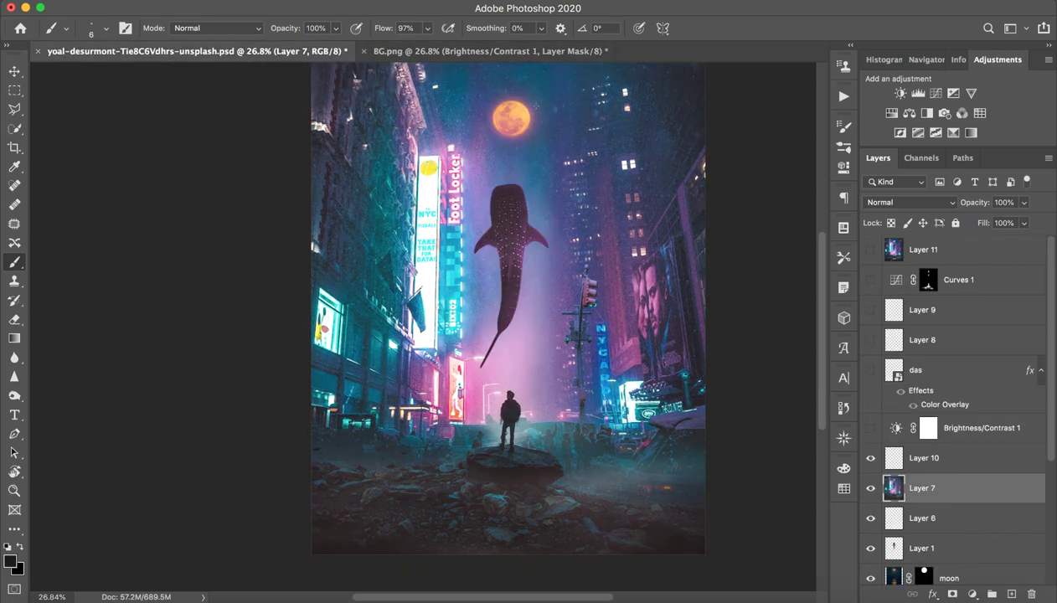
- Reveal the das logo and Layer 8 snow in the reference, then place Snow Flake.png into BG.png
{"action": "left_click", "coordinate": [922, 449]}
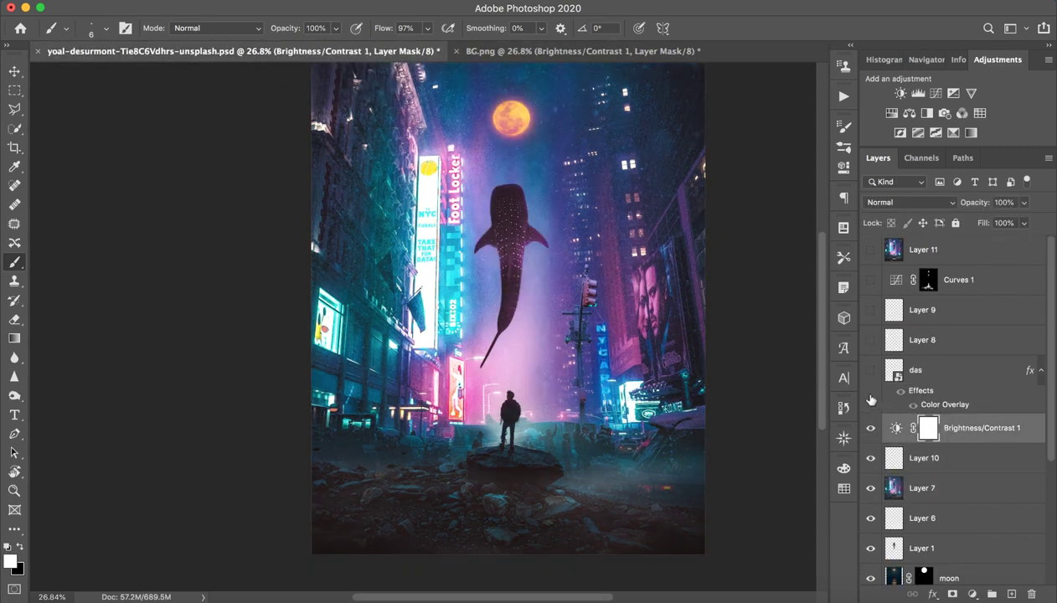
{"action": "left_click", "coordinate": [902, 372]}
{"action": "left_click", "coordinate": [870, 369]}
{"action": "left_click", "coordinate": [871, 339]}
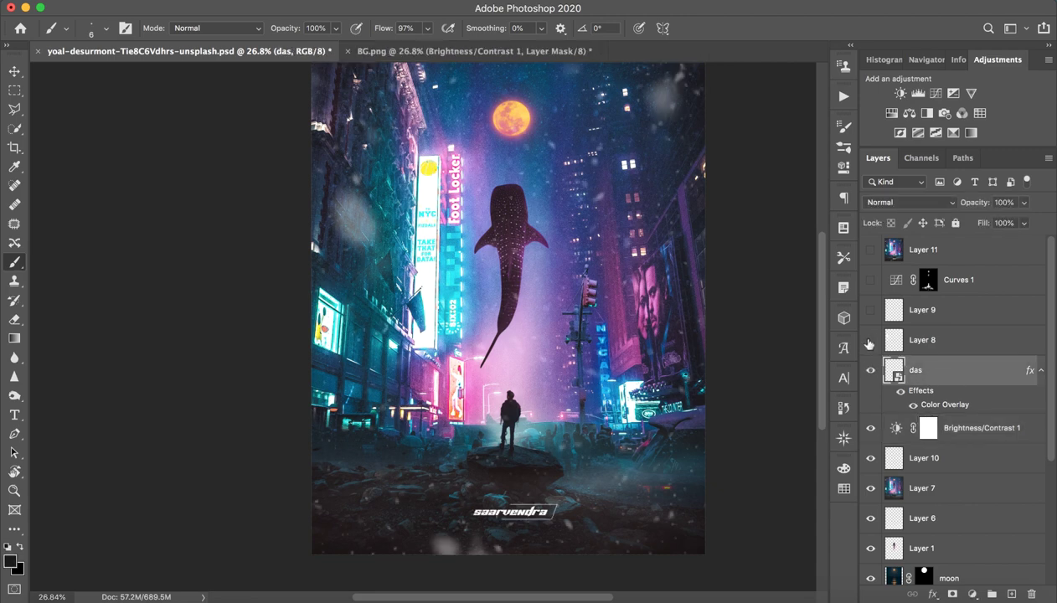
{"action": "left_click", "coordinate": [951, 344]}
{"action": "left_click", "coordinate": [476, 53]}
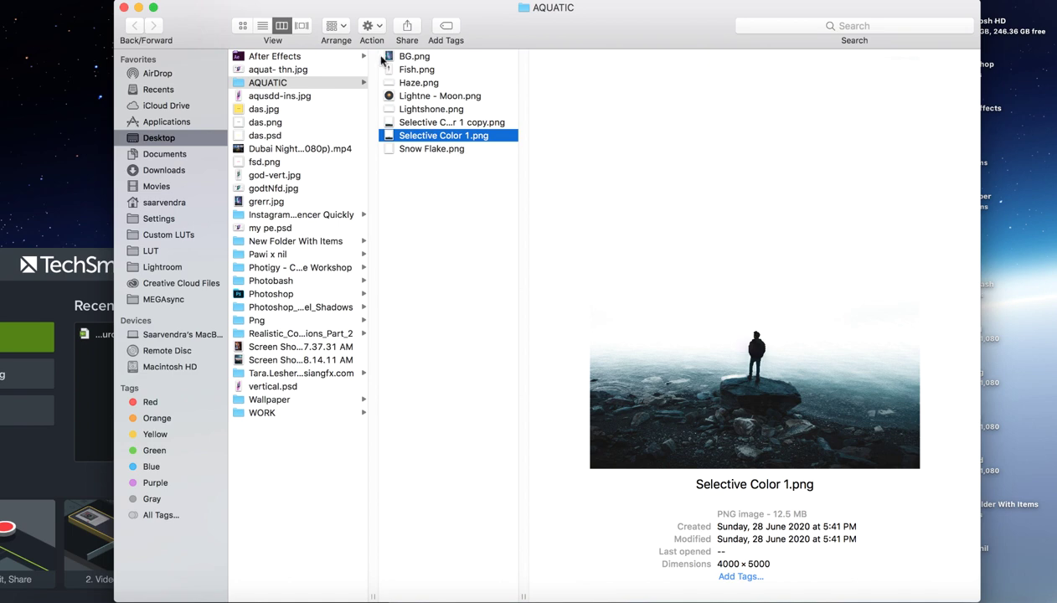
{"action": "left_click_drag", "start_coordinate": [432, 158], "coordinate": [452, 224]}
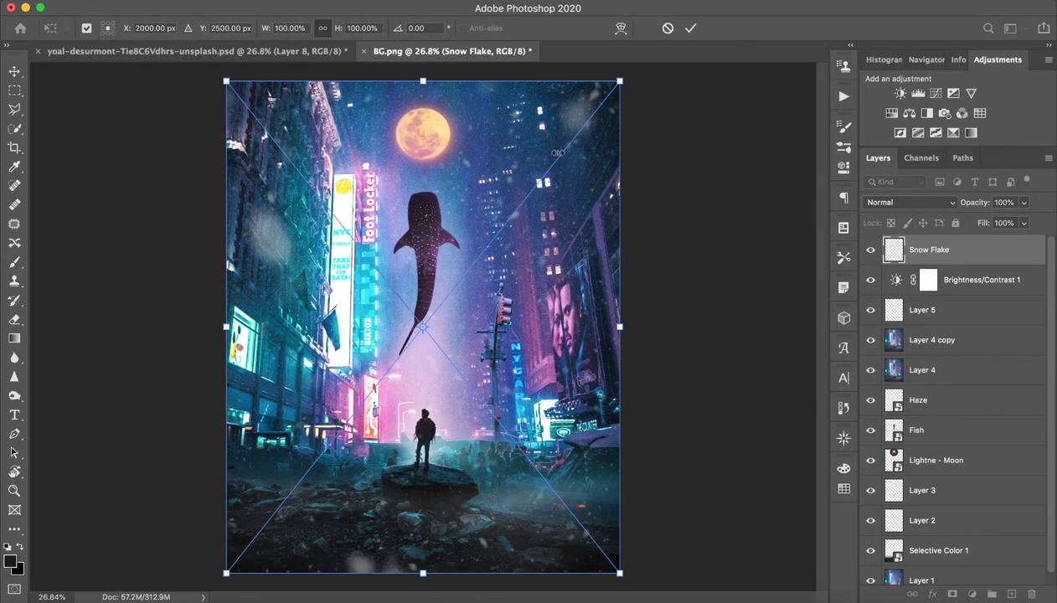
- Commit the Snow Flake layer over BG.png and bring the reference PSD to front
{"action": "left_click", "coordinate": [690, 27]}
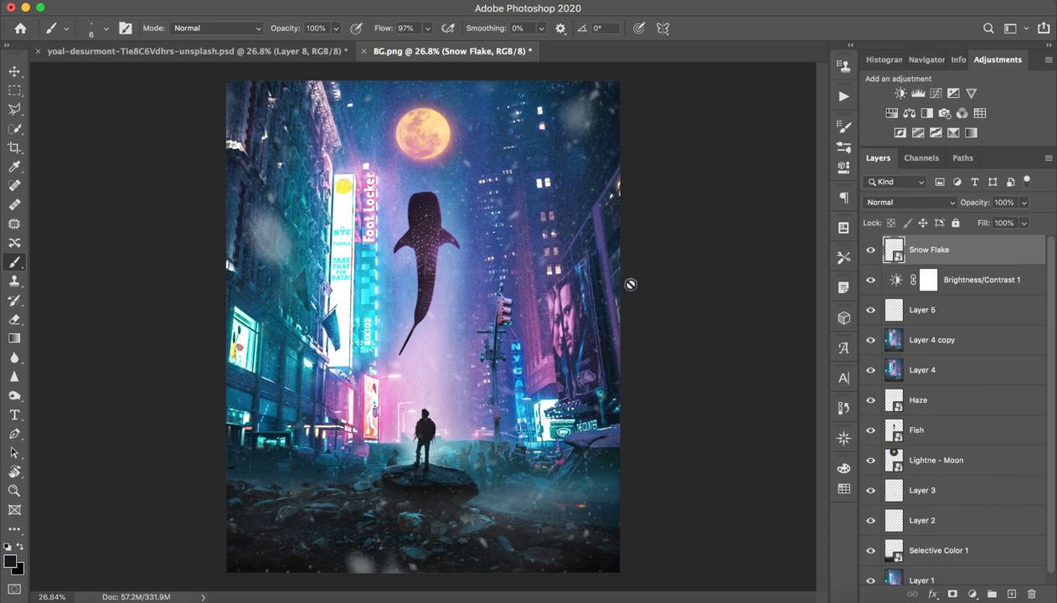
{"action": "left_click", "coordinate": [285, 52]}
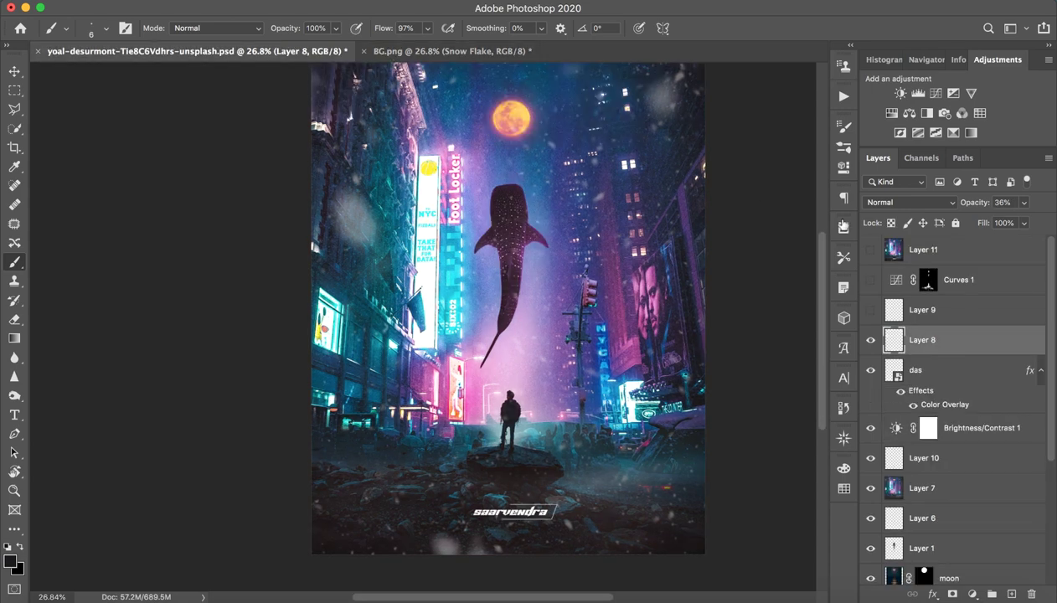
- Show Layer 9 in the reference PSD and zoom in on the whale shark's tail and figure
{"action": "left_click", "coordinate": [871, 310]}
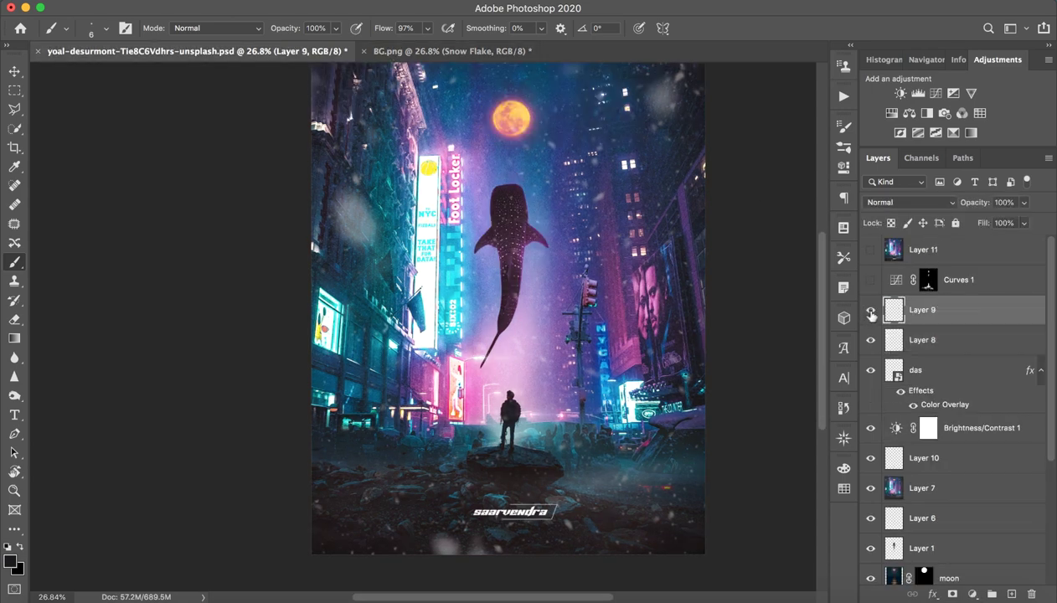
{"action": "key", "text": "z"}
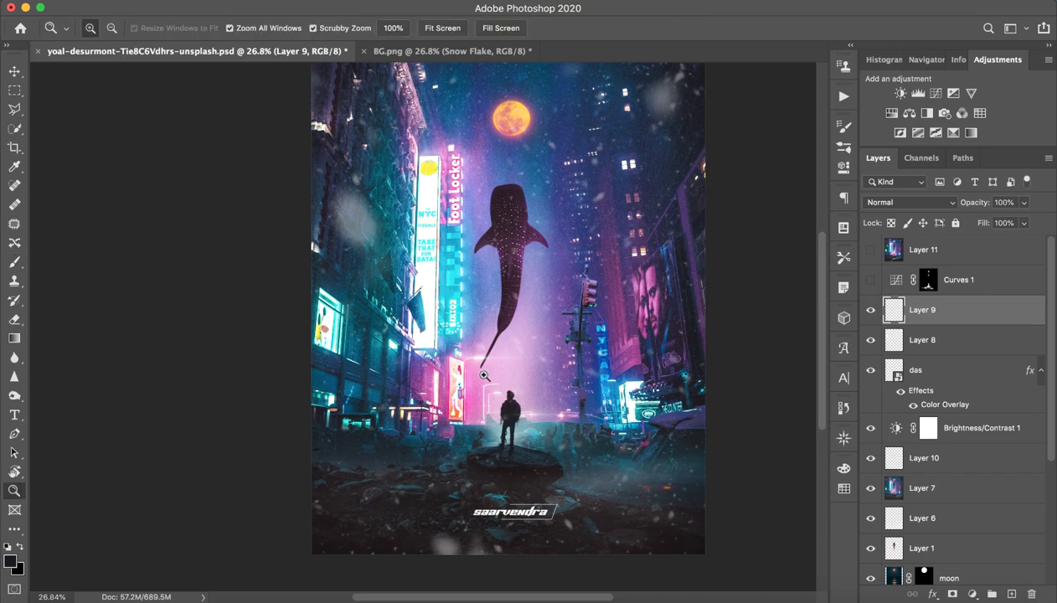
{"action": "left_click_drag", "start_coordinate": [483, 375], "coordinate": [529, 316]}
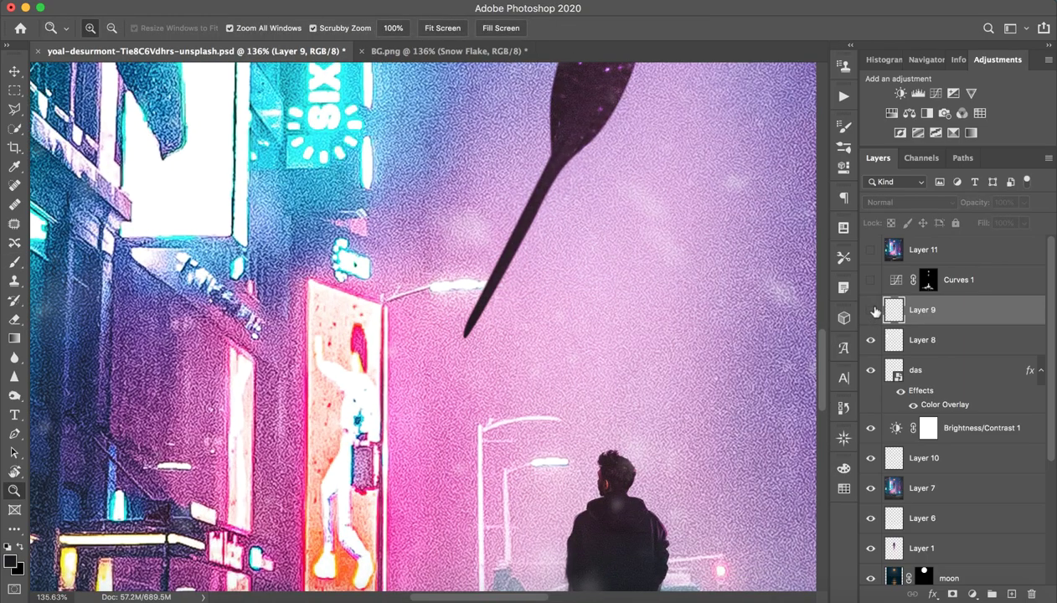
- Switch to BG.png to compare the same area, then move to the Finder desktop space
{"action": "left_click", "coordinate": [515, 51]}
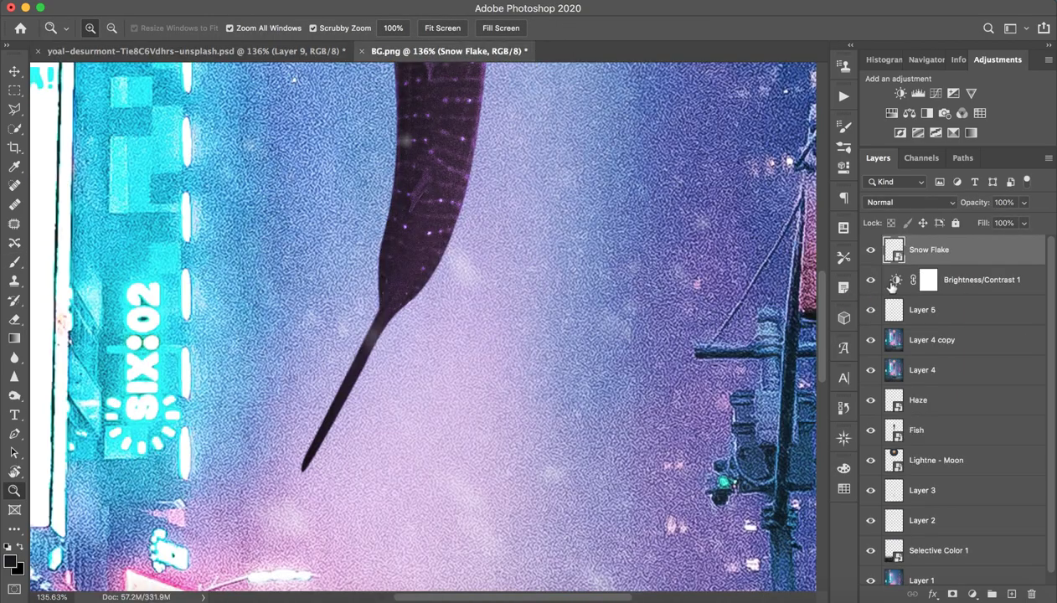
{"action": "key", "text": "super+0"}
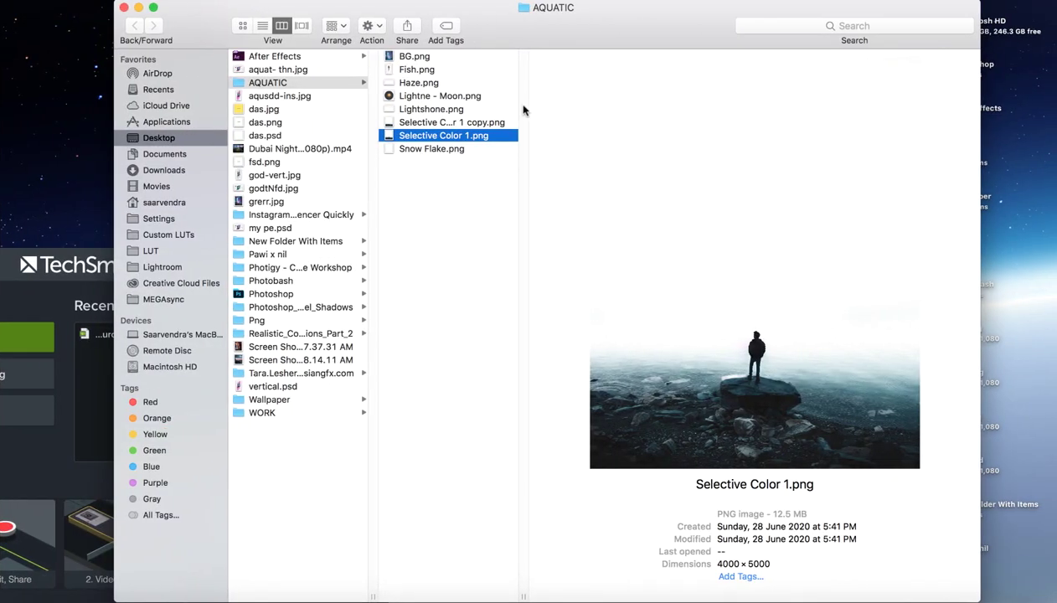
- Quick Look preview Lightshone.png in the AQUATIC folder, then return to Photoshop
{"action": "left_click", "coordinate": [432, 108]}
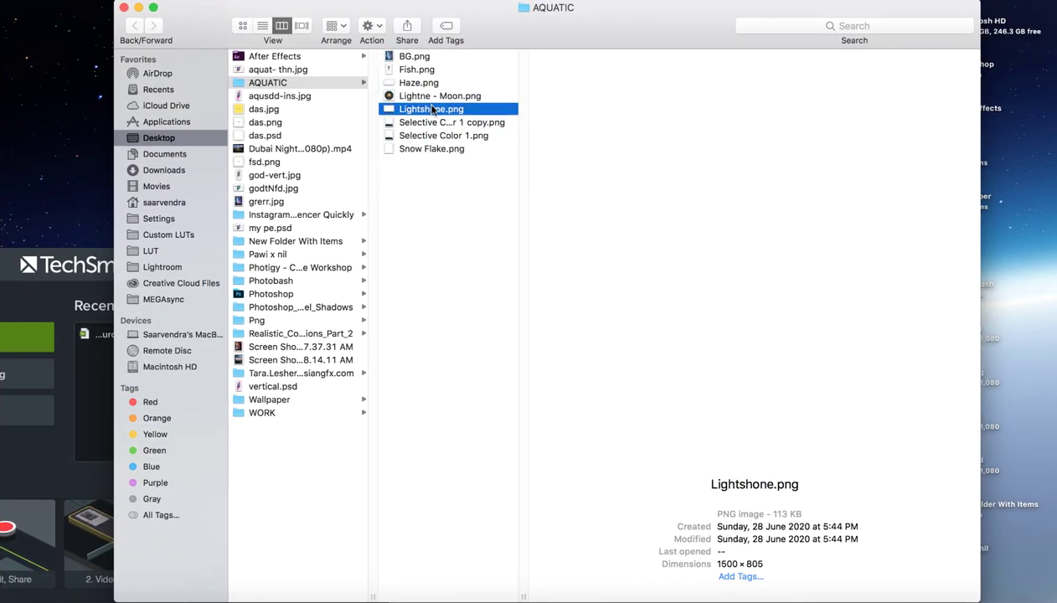
{"action": "key", "text": "space"}
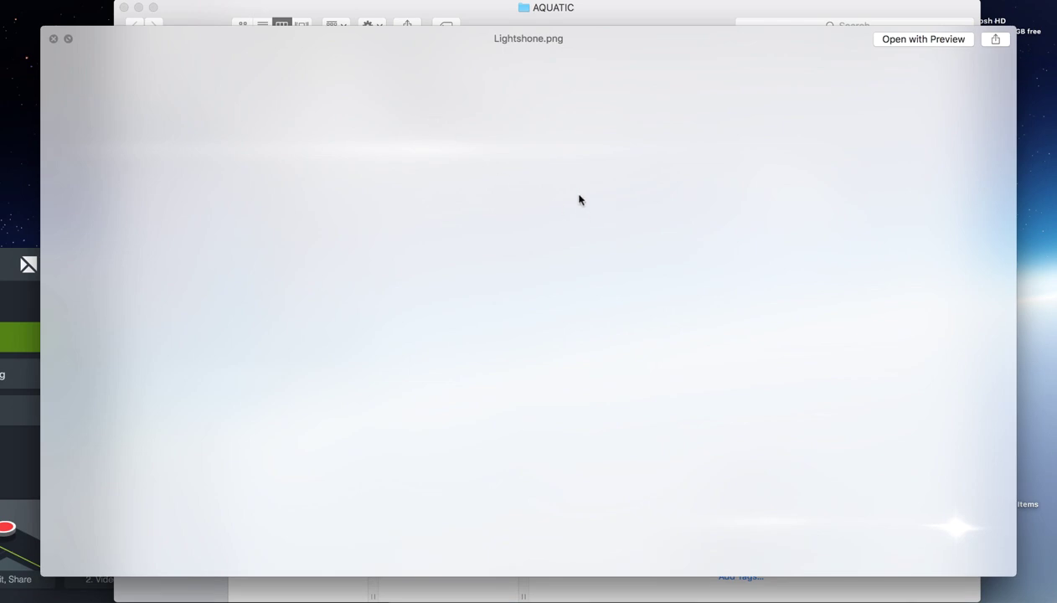
{"action": "key", "text": "space"}
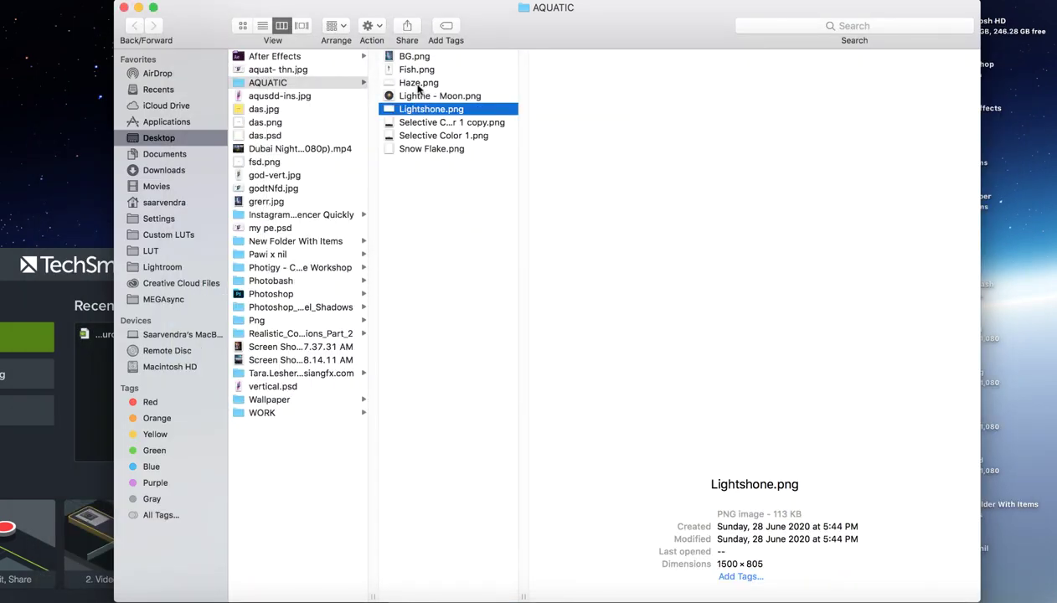
{"action": "key", "text": "ctrl+Left"}
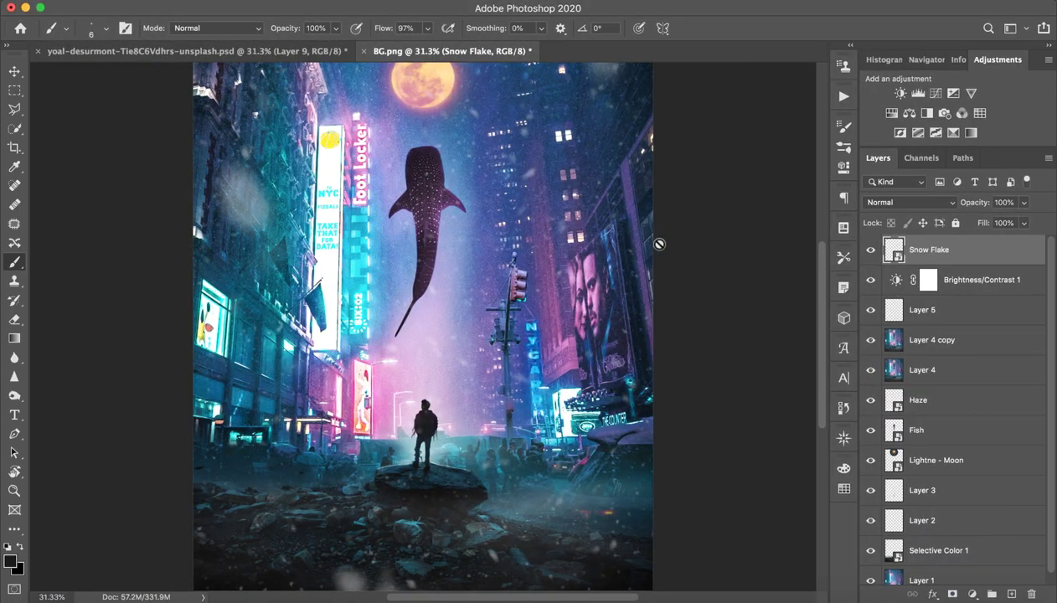
- Zoom out on BG.png and compare the reference PSD with Curves 1 toggled off and on
{"action": "left_click", "coordinate": [210, 51]}
{"action": "left_click", "coordinate": [452, 51]}
{"action": "left_click_drag", "start_coordinate": [410, 101], "coordinate": [369, 101]}
{"action": "left_click", "coordinate": [209, 51]}
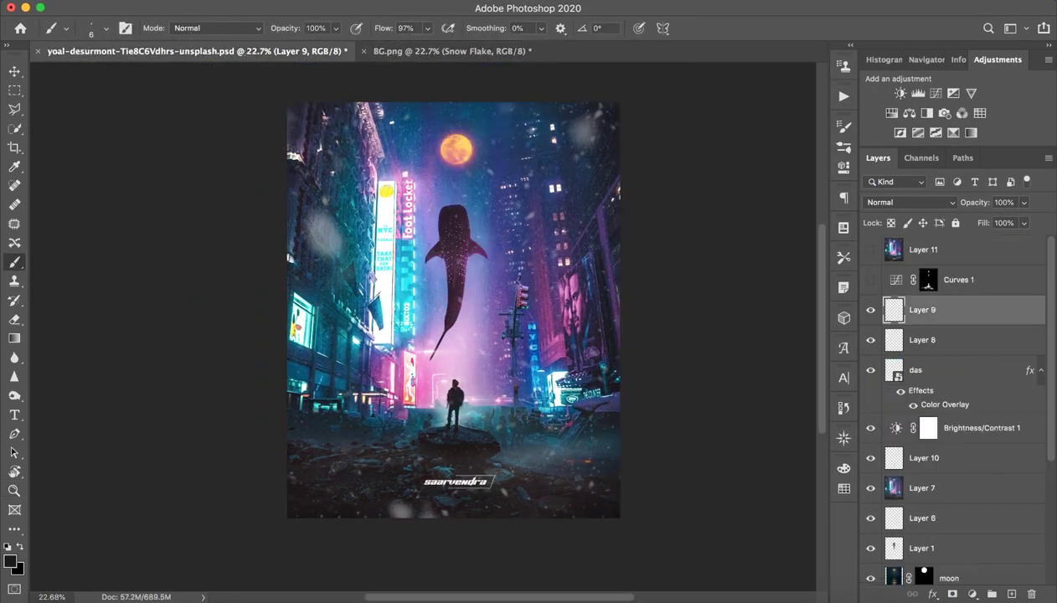
{"action": "left_click", "coordinate": [947, 282]}
{"action": "left_click", "coordinate": [871, 279]}
{"action": "left_click", "coordinate": [871, 280]}
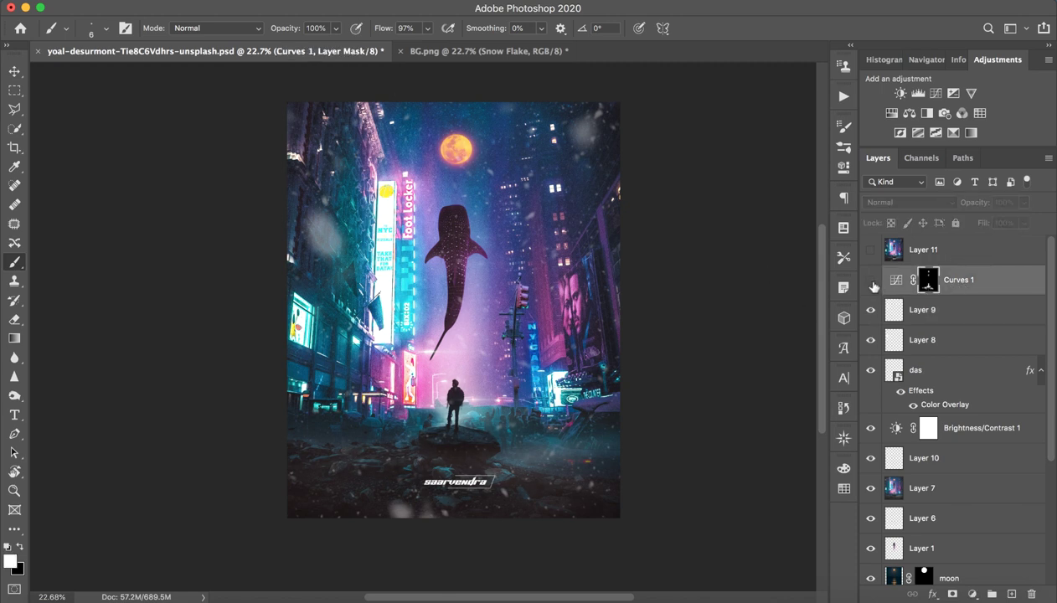
{"action": "left_click", "coordinate": [871, 288]}
{"action": "left_click", "coordinate": [871, 287]}
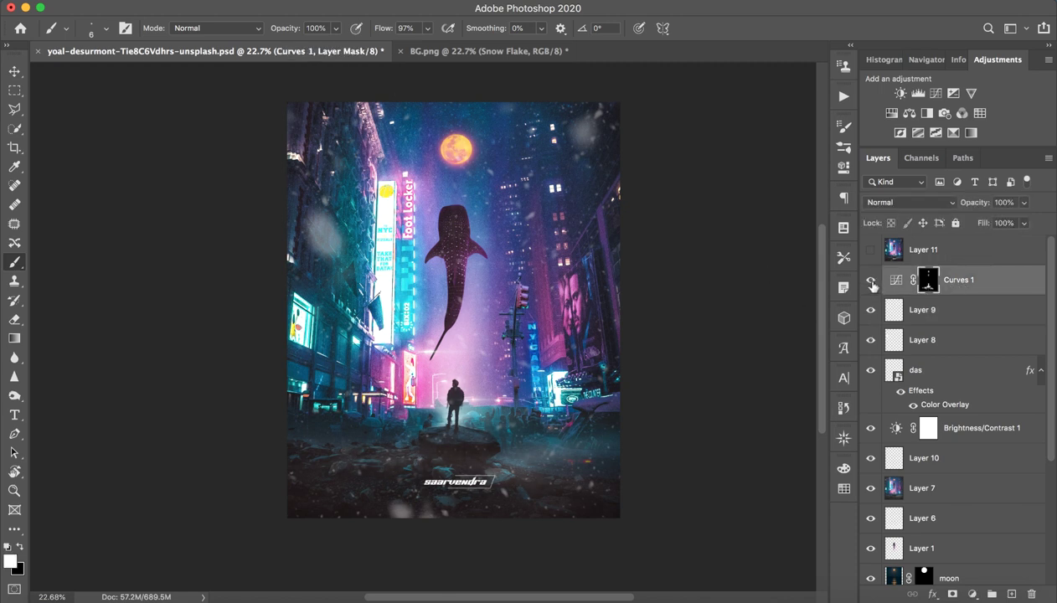
{"action": "left_click", "coordinate": [871, 287]}
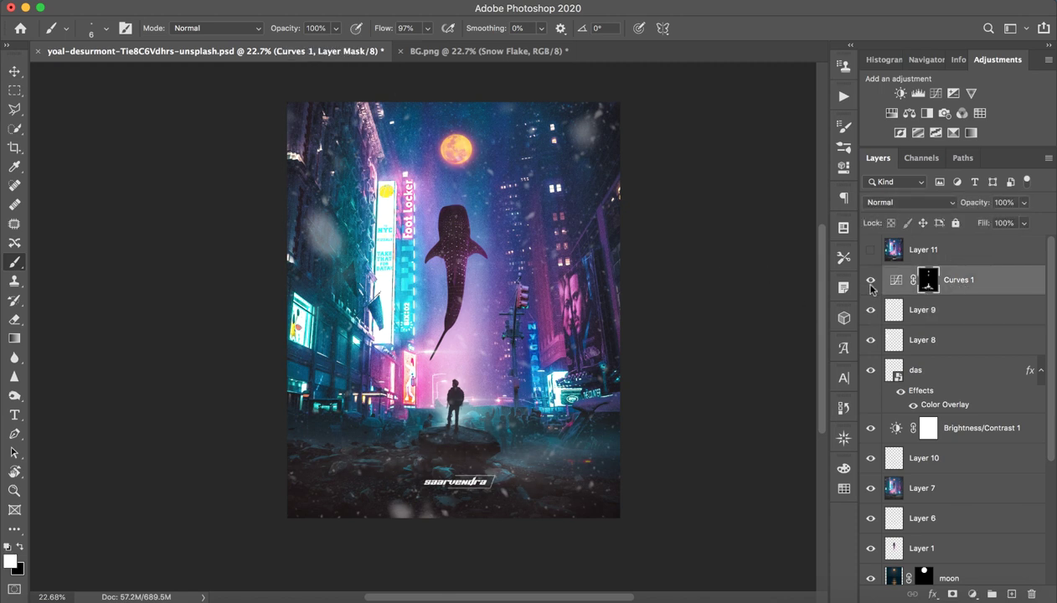
- Attempt painting on BG.png's Snow Flake layer and dismiss the rasterize prompt
{"action": "left_click", "coordinate": [419, 51]}
{"action": "left_click", "coordinate": [322, 71]}
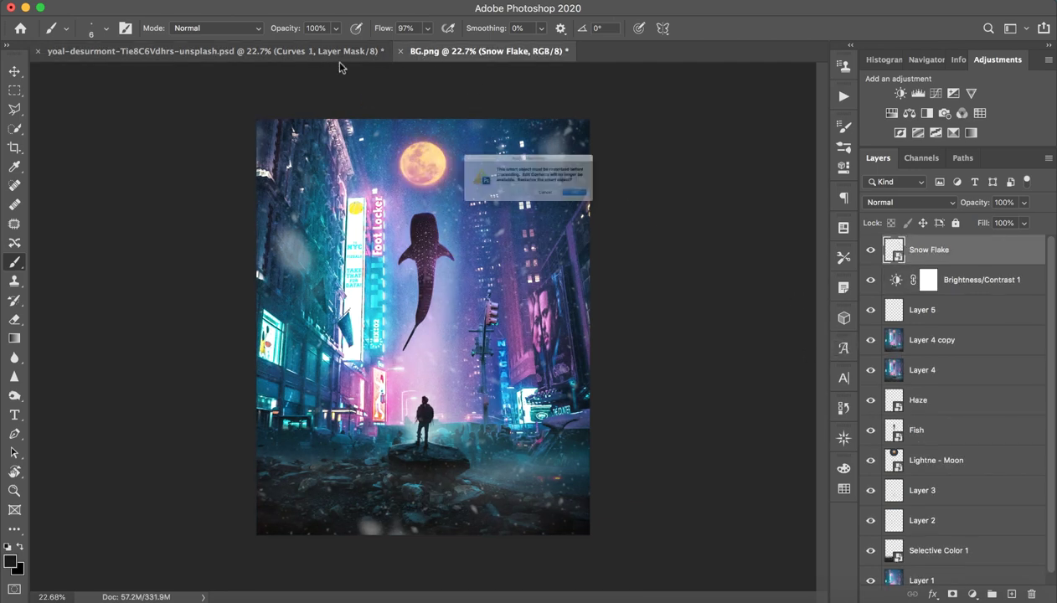
{"action": "left_click", "coordinate": [553, 212]}
- Select Layer 11 in the reference PSD and close that document, answering the save prompt
{"action": "left_click", "coordinate": [335, 51]}
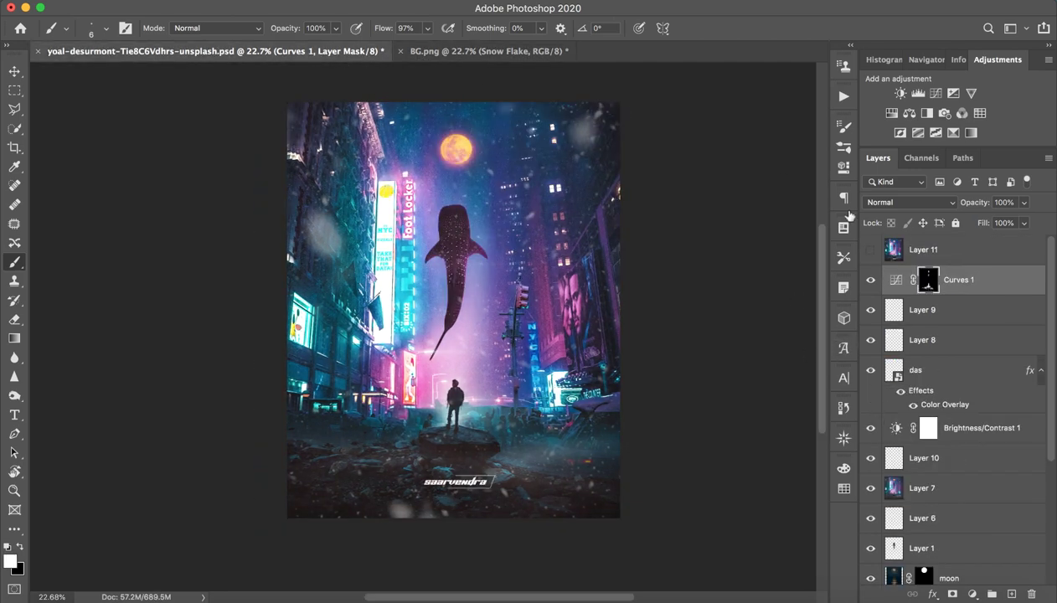
{"action": "left_click", "coordinate": [921, 249]}
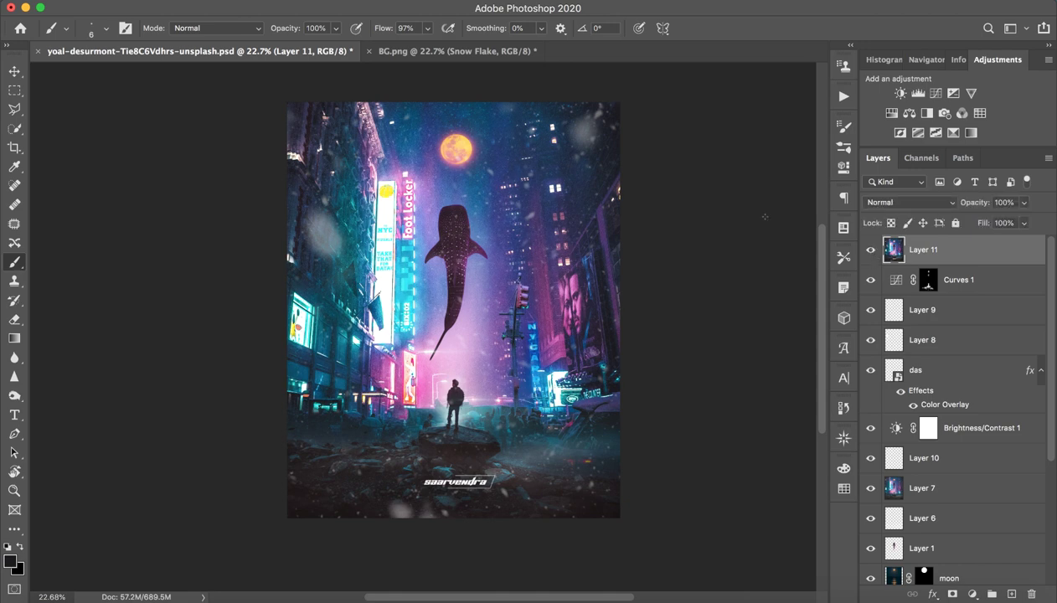
{"action": "key", "text": "super+w"}
{"action": "left_click", "coordinate": [493, 212]}
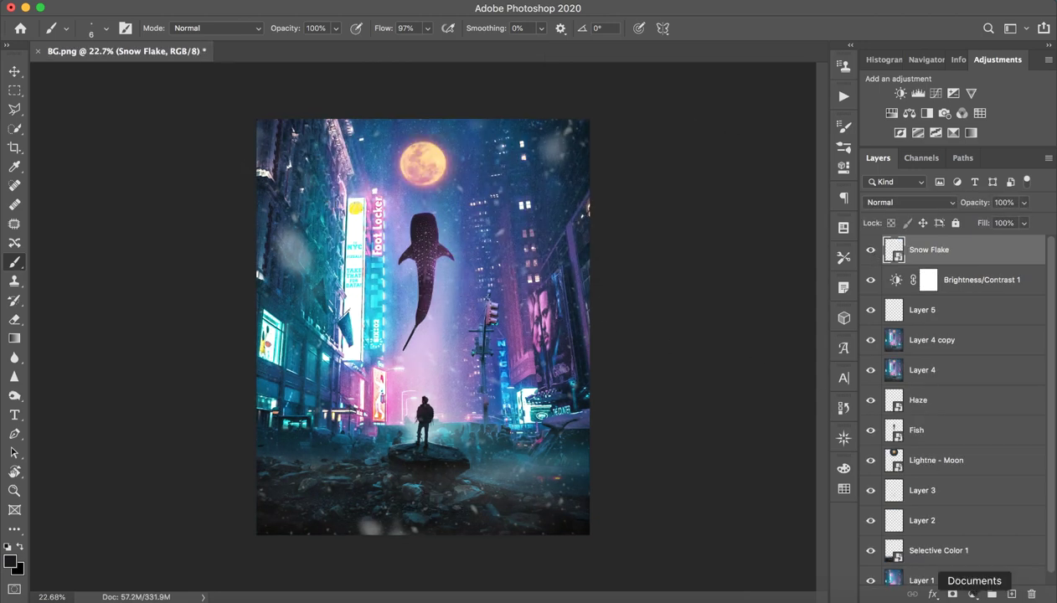
- Add a brightening Curves adjustment above Snow Flake and invert its mask to hide it
{"action": "left_click", "coordinate": [1001, 597]}
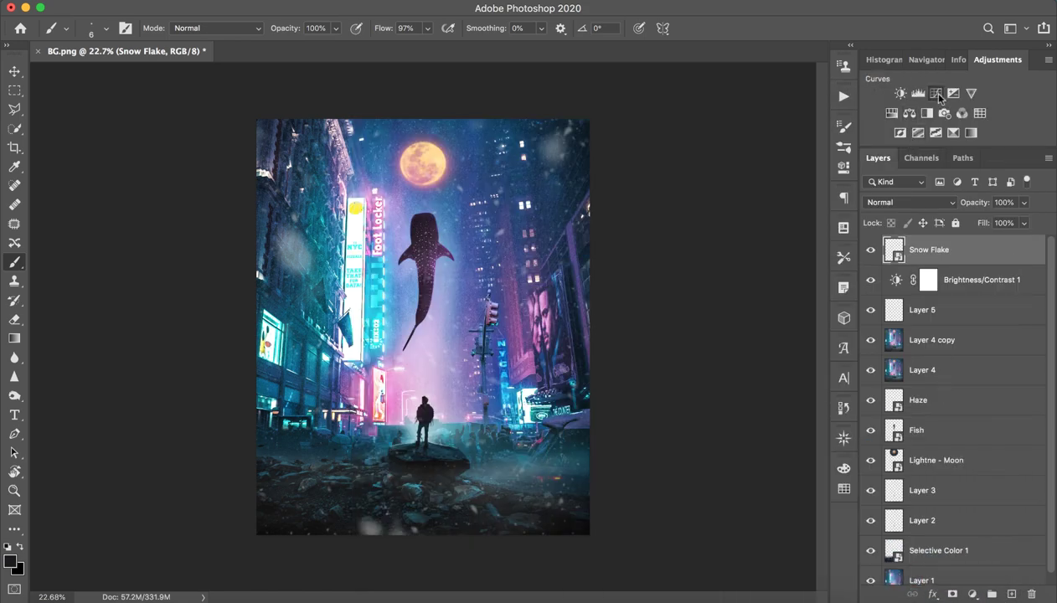
{"action": "left_click", "coordinate": [936, 93]}
{"action": "mouse_move", "coordinate": [709, 301]}
{"action": "left_mouse_down"}
{"action": "mouse_move", "coordinate": [709, 324]}
{"action": "mouse_move", "coordinate": [725, 266]}
{"action": "left_mouse_up"}
{"action": "left_click", "coordinate": [771, 238]}
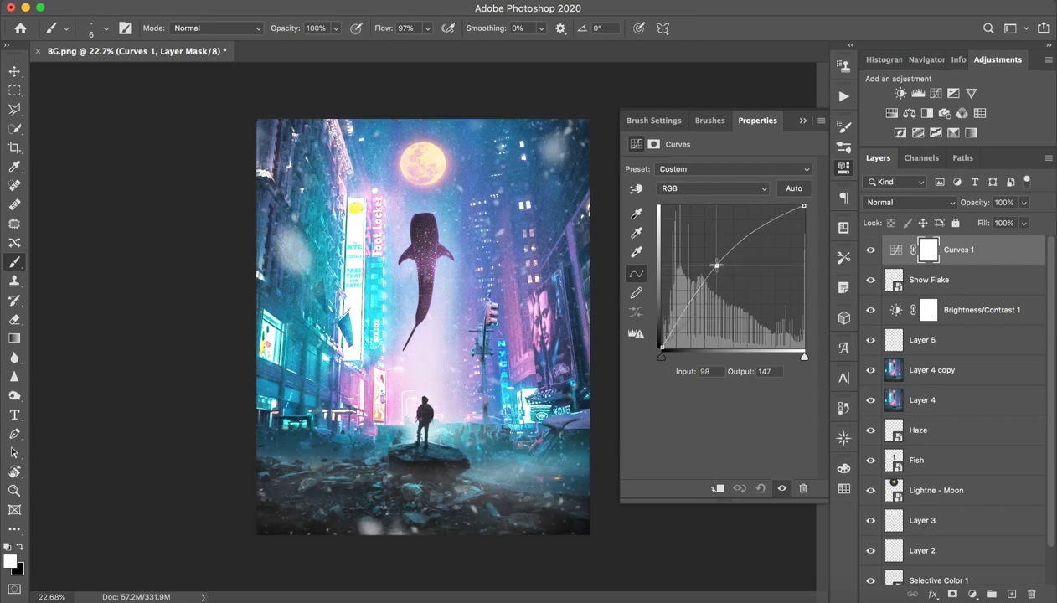
{"action": "left_click", "coordinate": [802, 120]}
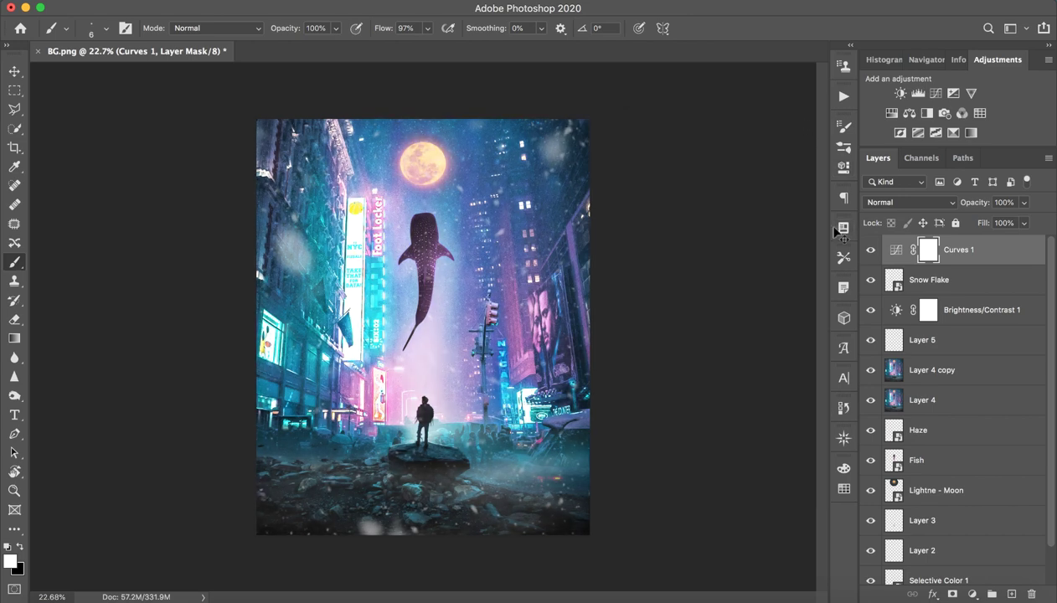
{"action": "key", "text": "ctrl+i"}
- Paint the Curves mask white over the whale shark, standing figure, rocks and nearby fog, using a 325 px brush
{"action": "left_click_drag", "start_coordinate": [422, 379], "coordinate": [469, 379]}
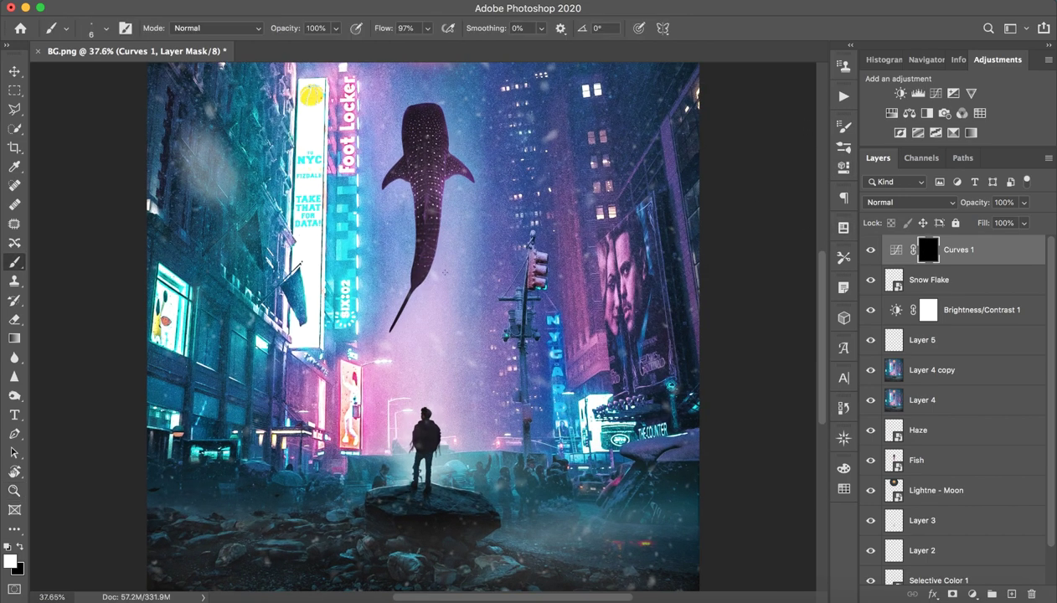
{"action": "left_click_drag", "start_coordinate": [406, 176], "coordinate": [452, 176]}
{"action": "left_click_drag", "start_coordinate": [418, 118], "coordinate": [419, 216]}
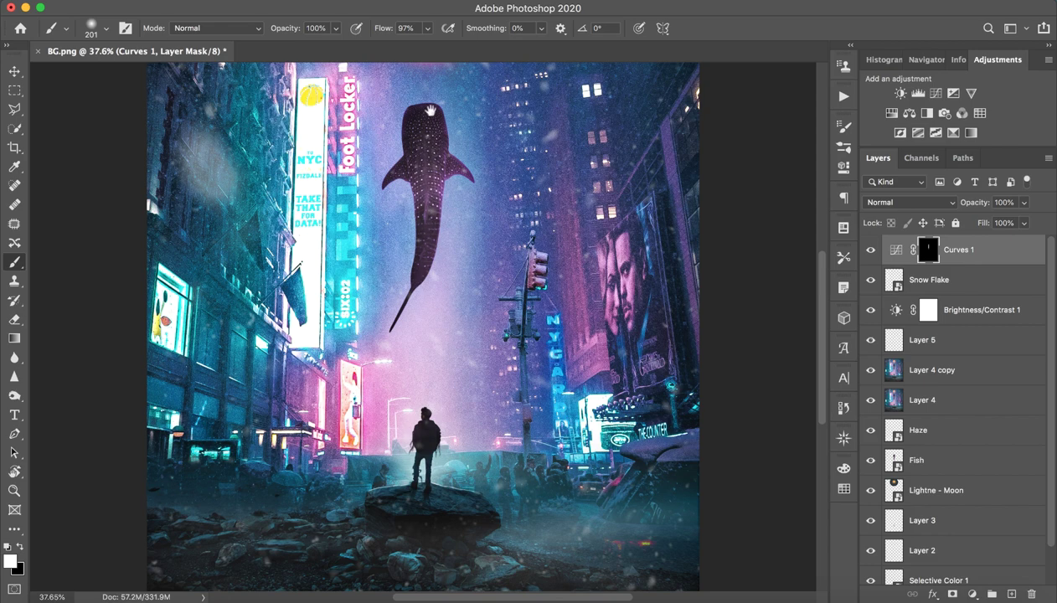
{"action": "left_click_drag", "start_coordinate": [429, 110], "coordinate": [421, 236]}
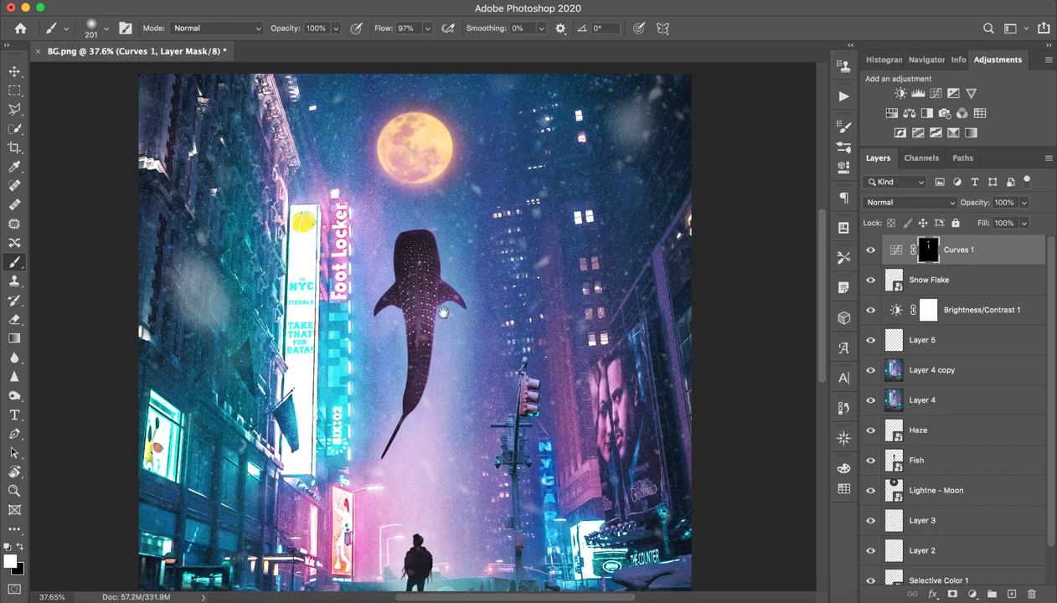
{"action": "left_click_drag", "start_coordinate": [442, 312], "coordinate": [464, 122]}
{"action": "left_click_drag", "start_coordinate": [437, 356], "coordinate": [476, 356]}
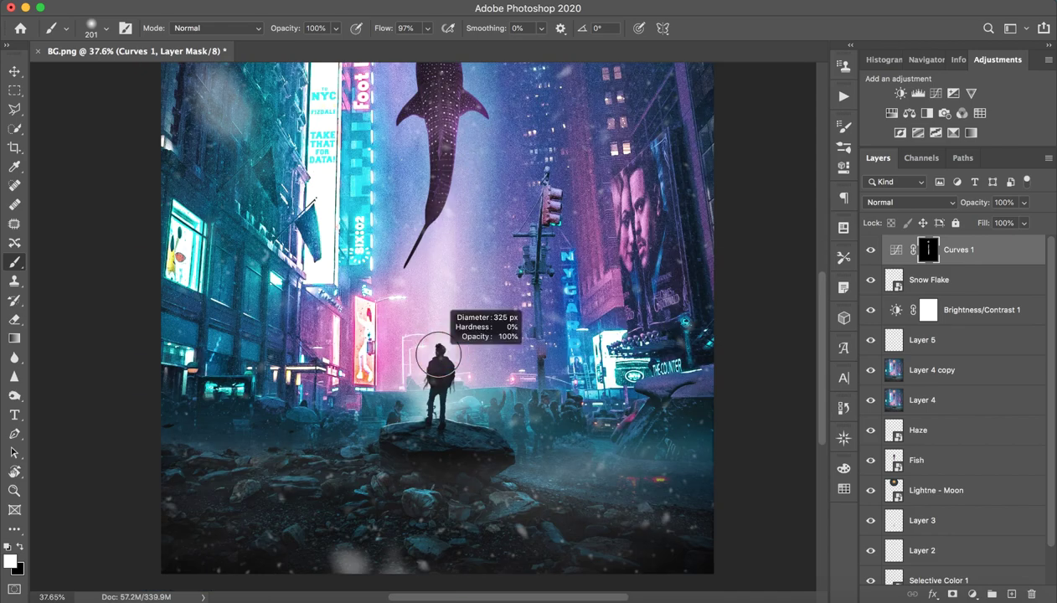
{"action": "left_click_drag", "start_coordinate": [396, 454], "coordinate": [413, 407]}
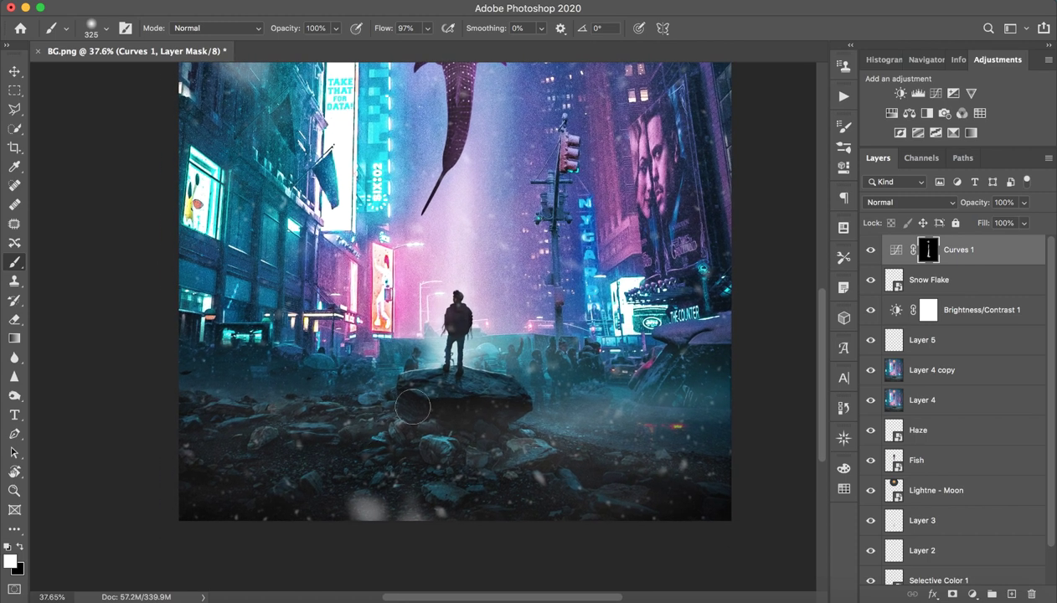
{"action": "left_click_drag", "start_coordinate": [536, 452], "coordinate": [670, 465]}
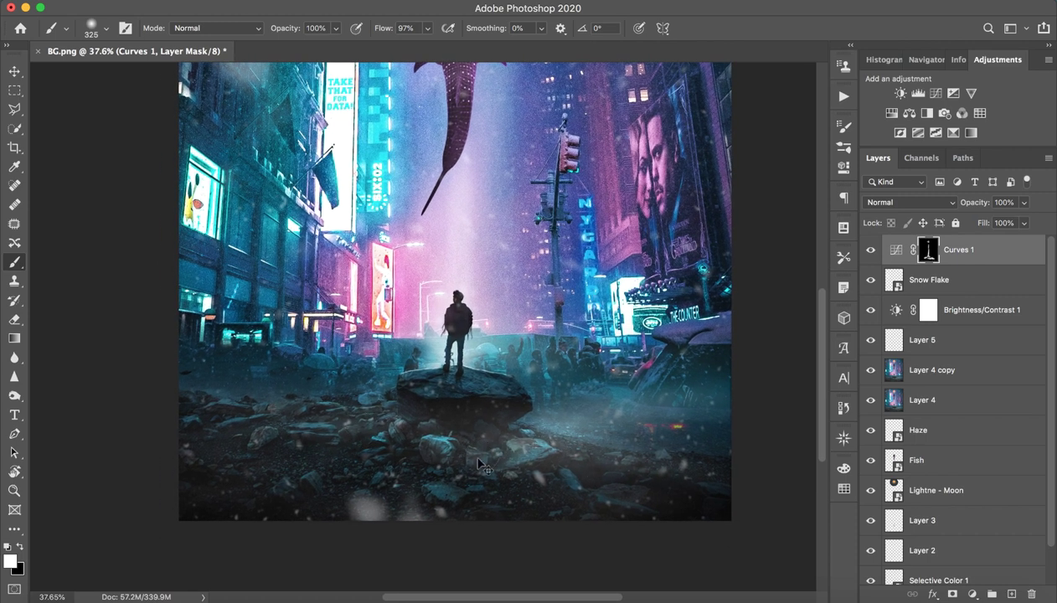
{"action": "mouse_move", "coordinate": [418, 433]}
{"action": "left_mouse_down"}
{"action": "mouse_move", "coordinate": [470, 477]}
{"action": "mouse_move", "coordinate": [587, 472]}
{"action": "left_mouse_up"}
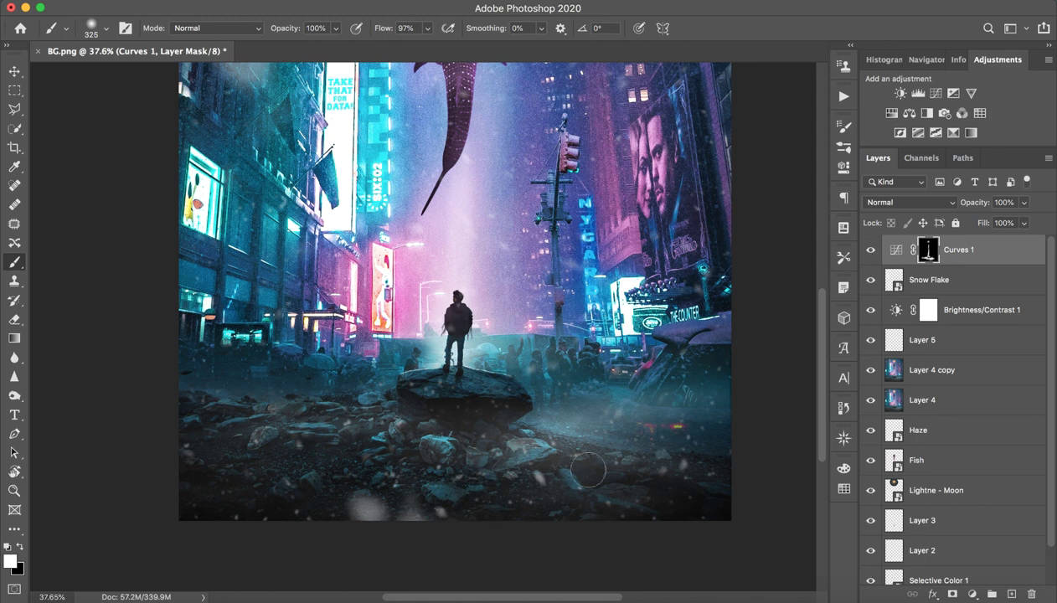
{"action": "left_click_drag", "start_coordinate": [604, 354], "coordinate": [609, 420]}
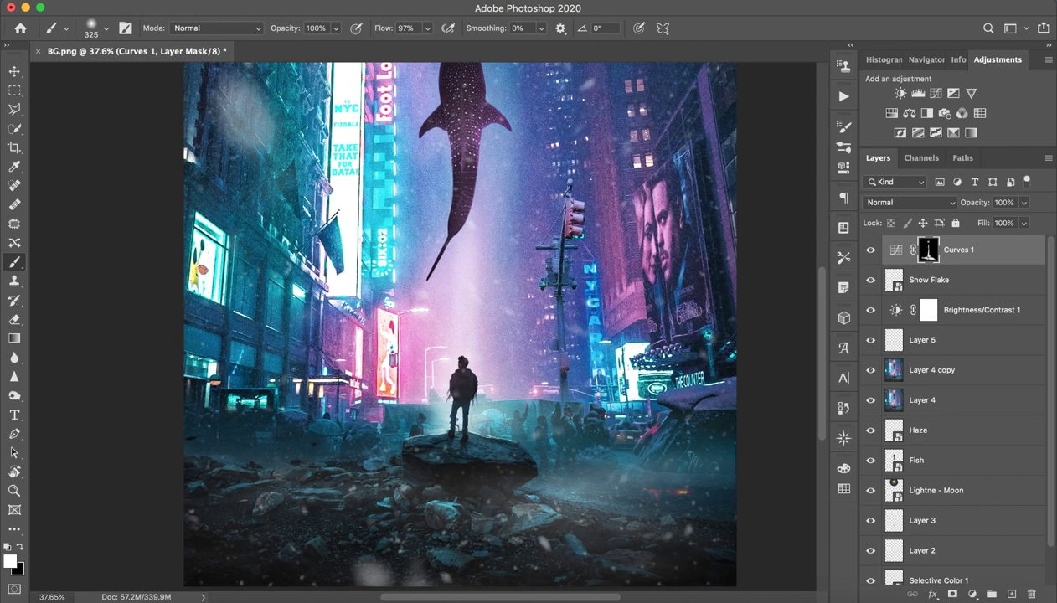
{"action": "left_click_drag", "start_coordinate": [352, 415], "coordinate": [376, 452]}
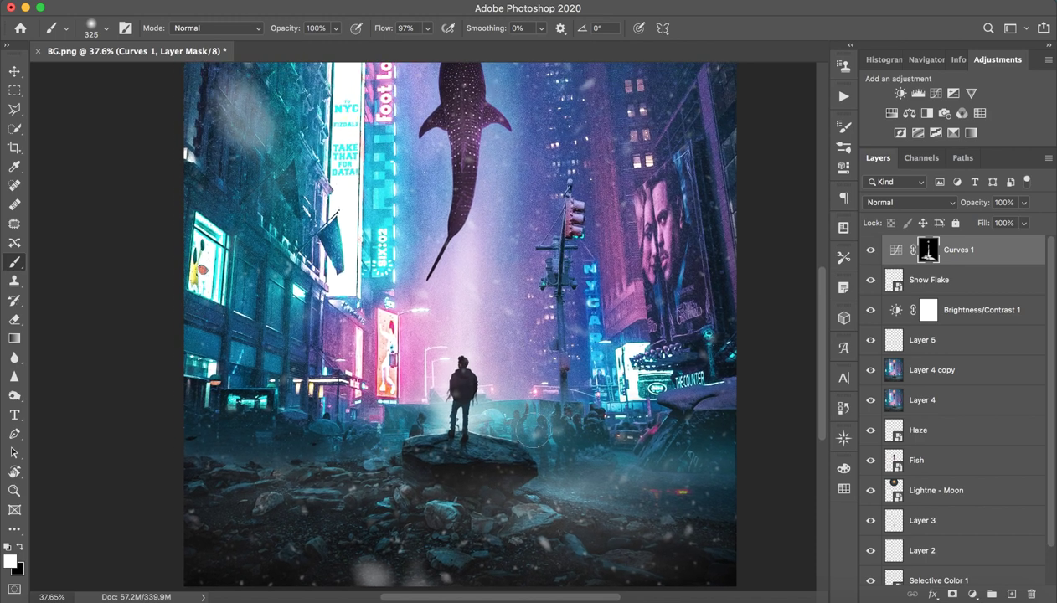
- Zoom out, compare Curves 1 on and off, then stamp all visible layers into merged Layer 6
{"action": "key", "text": "z"}
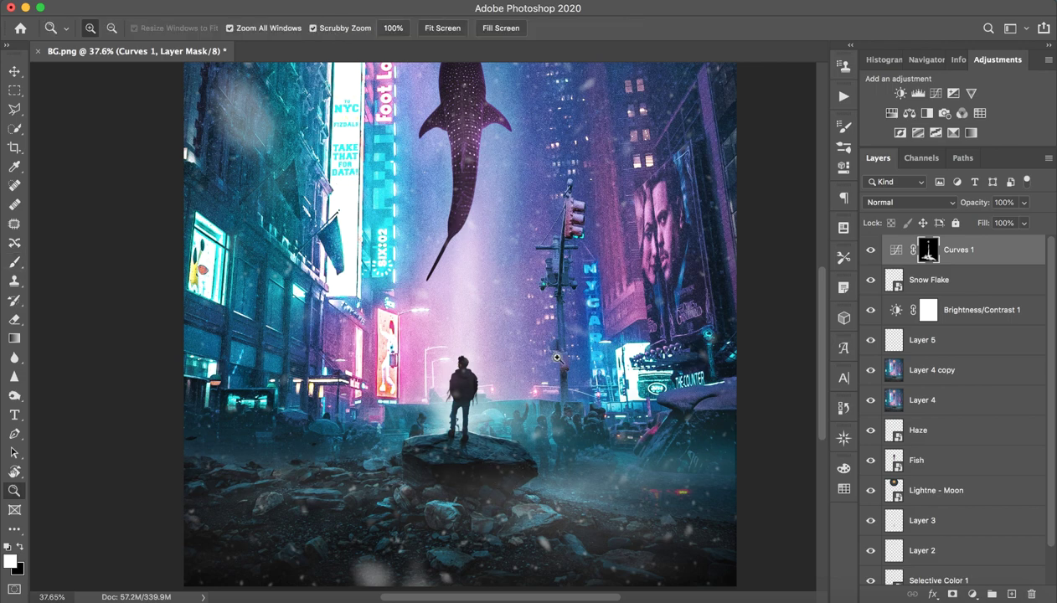
{"action": "left_click_drag", "start_coordinate": [556, 358], "coordinate": [578, 358]}
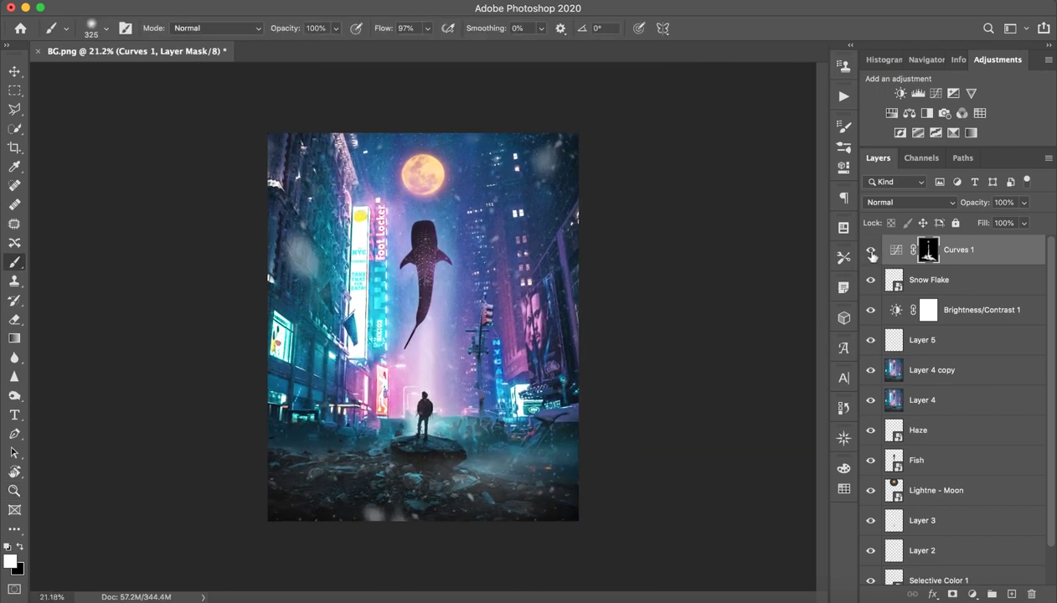
{"action": "double_click", "coordinate": [871, 251]}
{"action": "left_click", "coordinate": [871, 251]}
{"action": "double_click", "coordinate": [871, 253]}
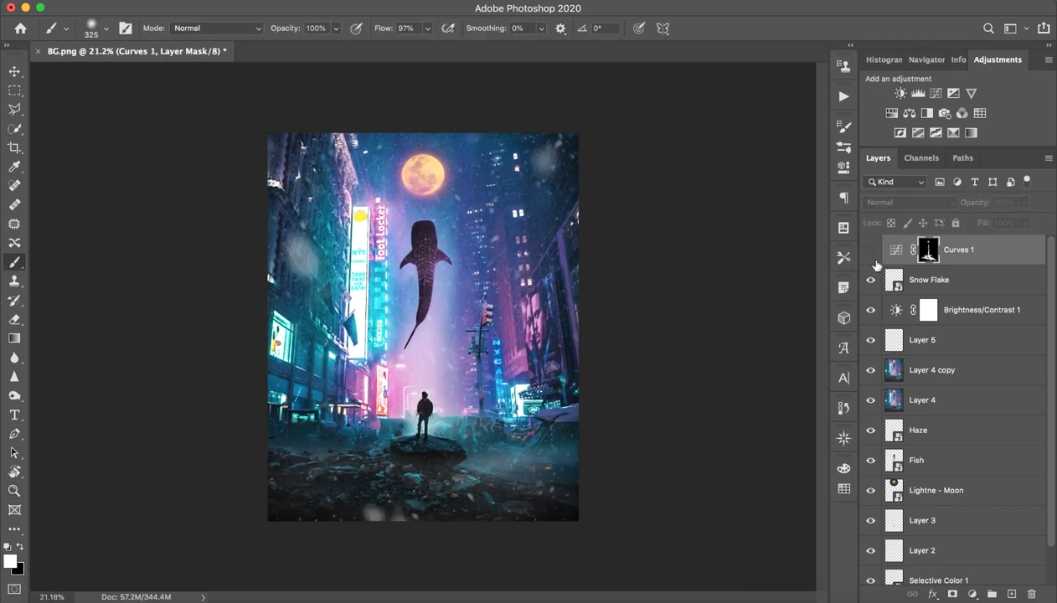
{"action": "left_click", "coordinate": [870, 251]}
{"action": "left_click", "coordinate": [871, 251]}
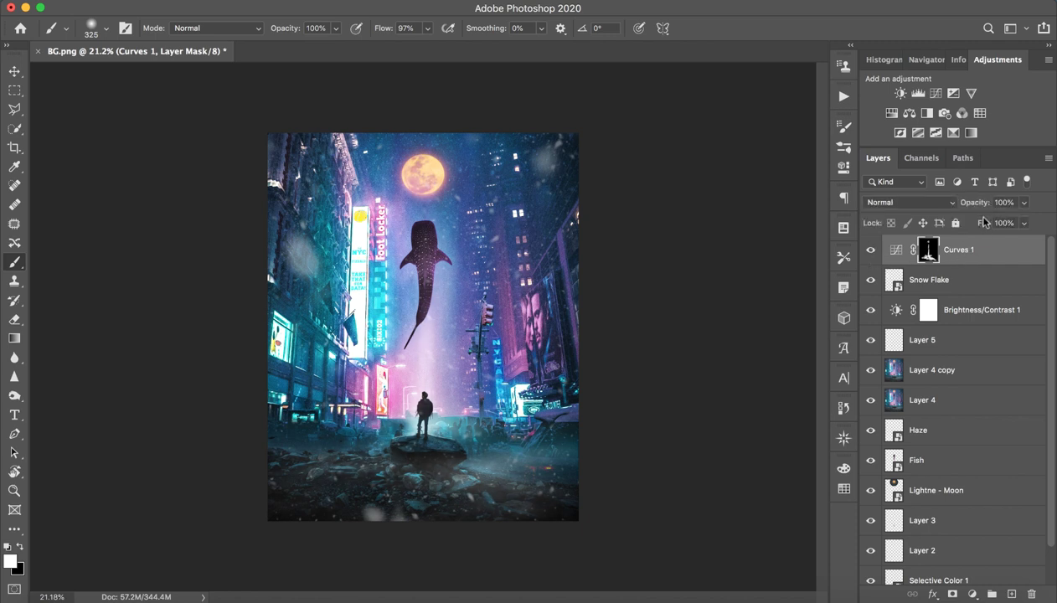
{"action": "left_click", "coordinate": [871, 251]}
{"action": "double_click", "coordinate": [871, 251]}
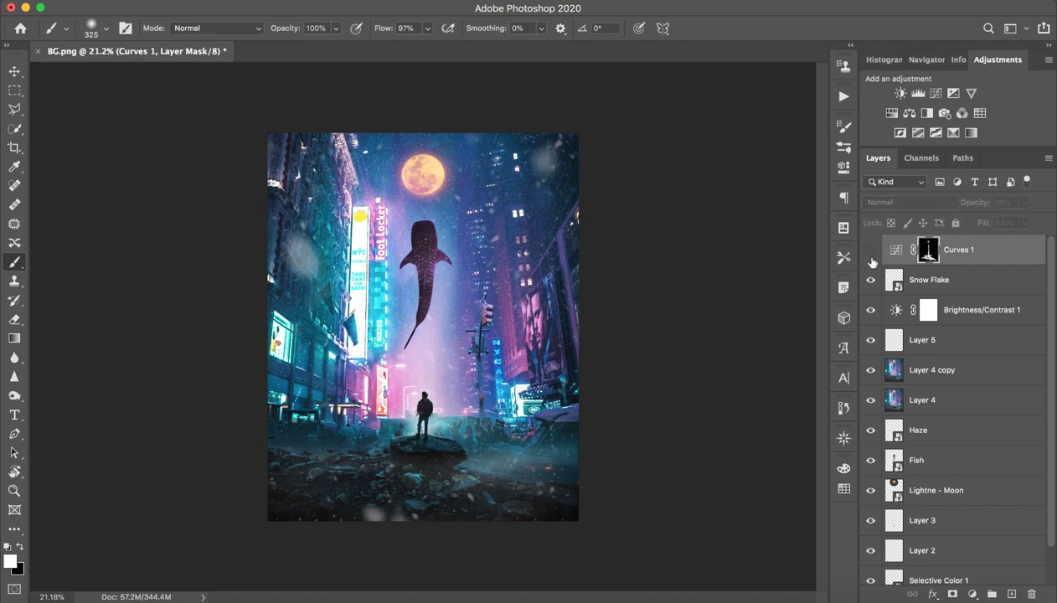
{"action": "left_click", "coordinate": [871, 251]}
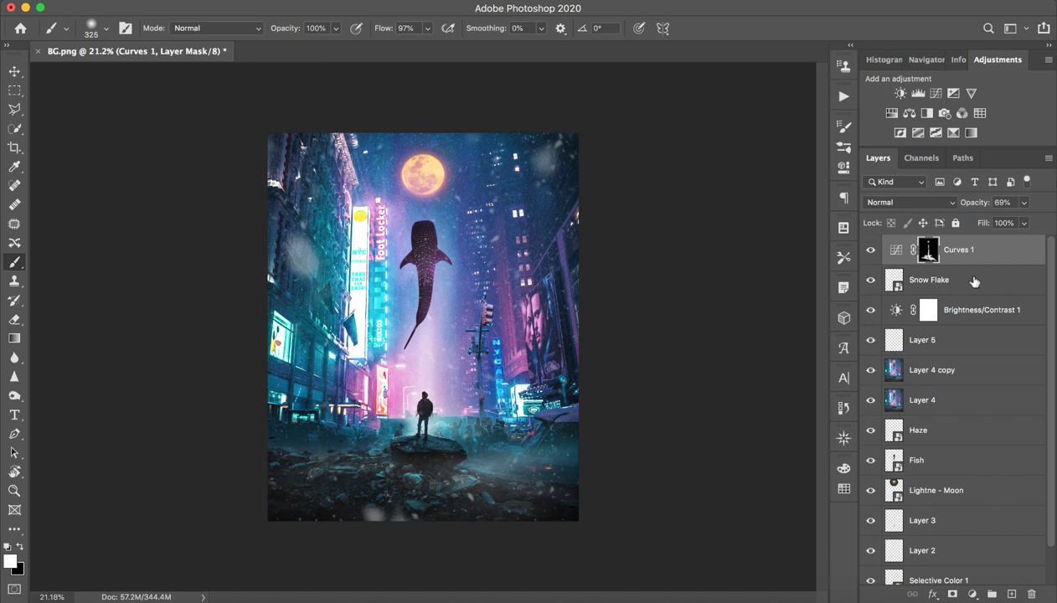
{"action": "key", "text": "super+alt+shift+e"}
- Toggle merged Layer 6's visibility to compare, zoom in slightly, and return to the Brush tool
{"action": "left_click", "coordinate": [871, 251]}
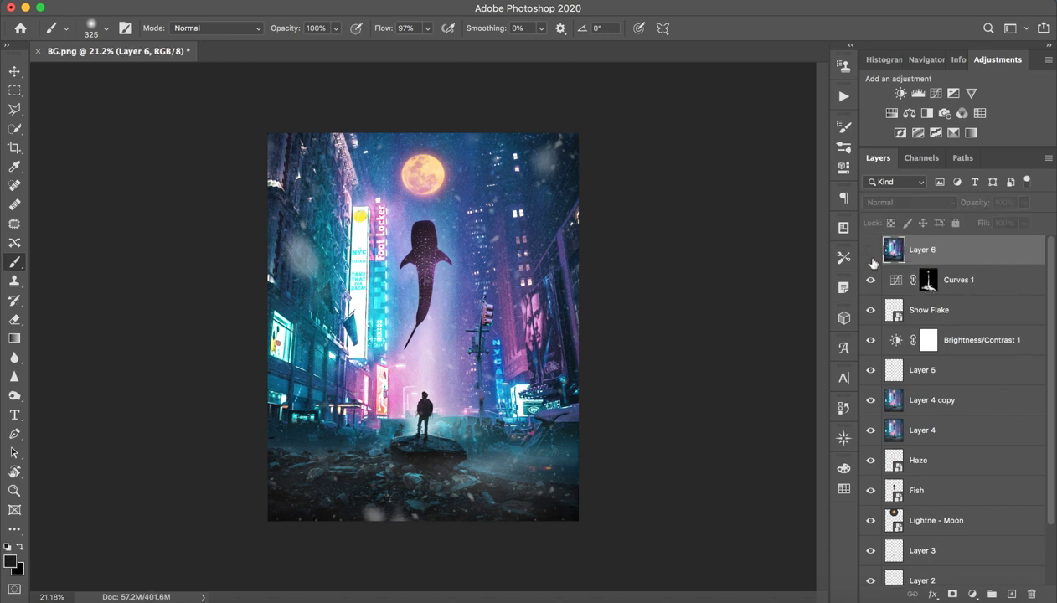
{"action": "key", "text": "z"}
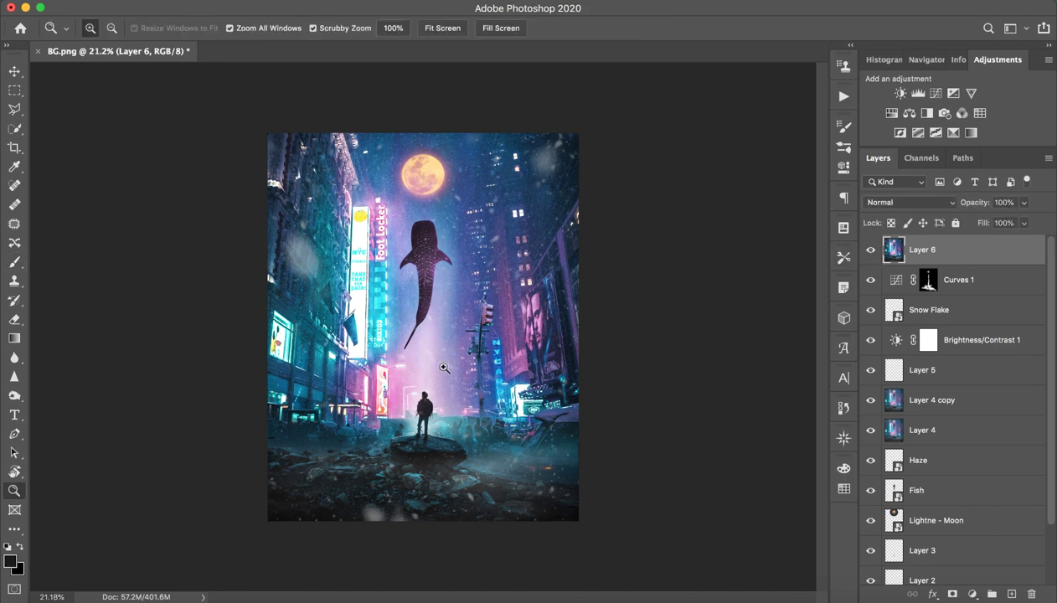
{"action": "left_click_drag", "start_coordinate": [444, 368], "coordinate": [469, 372]}
{"action": "key", "text": "b"}
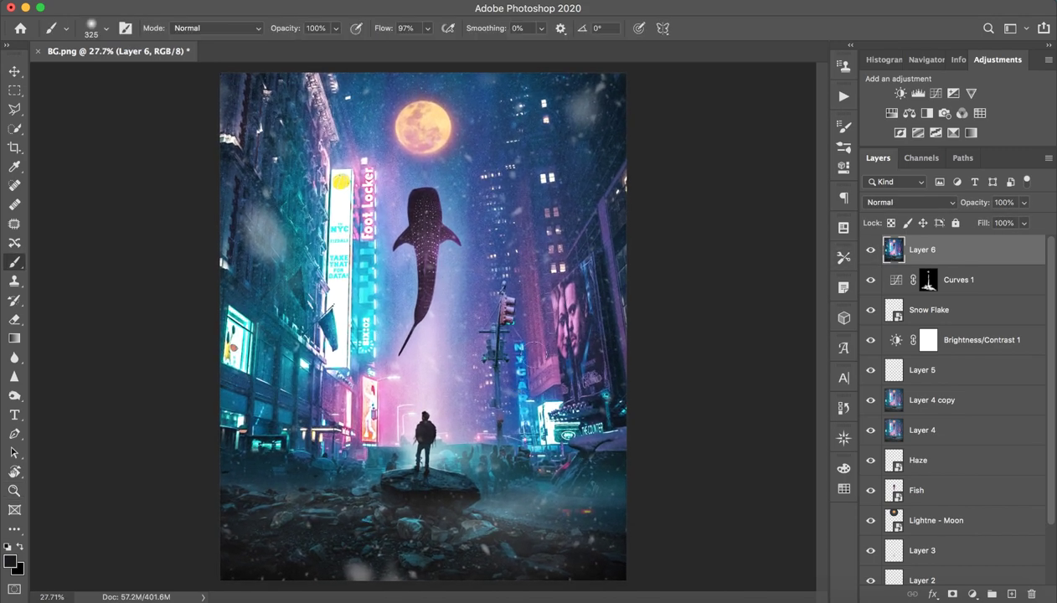